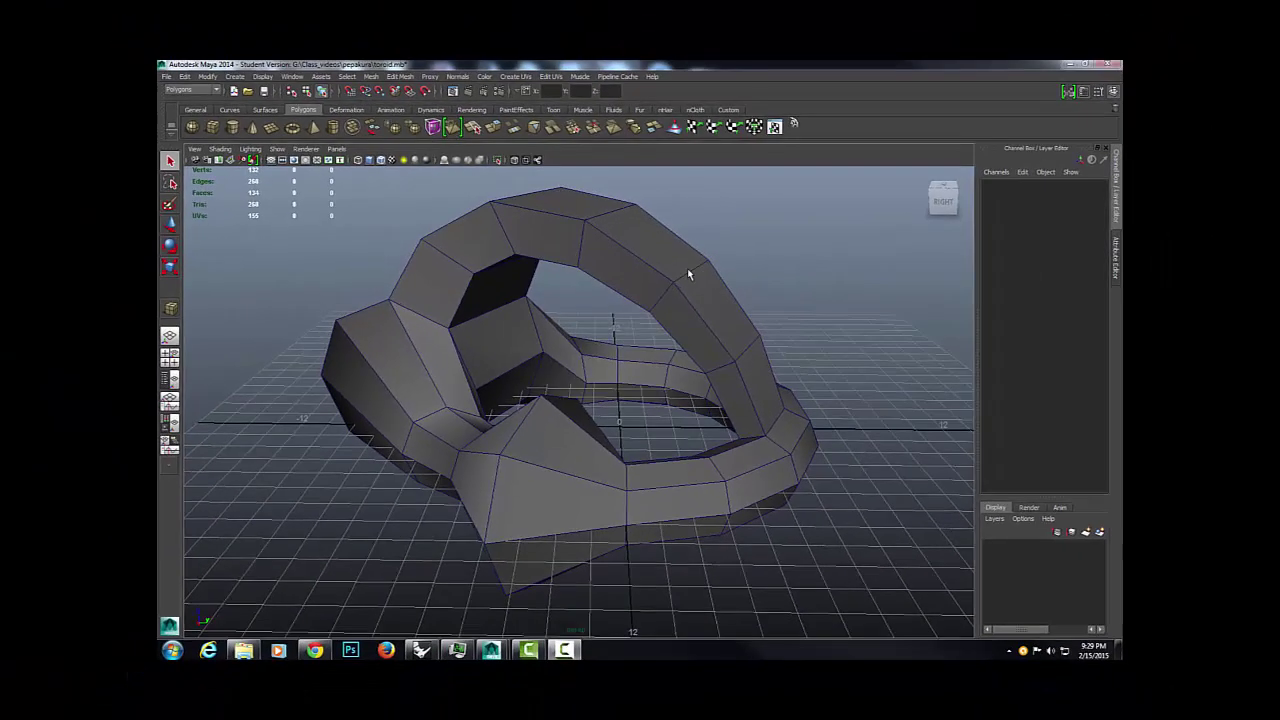
- Smooth the low-poly toroid mesh with one division and return it to object selection mode
{"action": "left_click", "coordinate": [703, 239]}
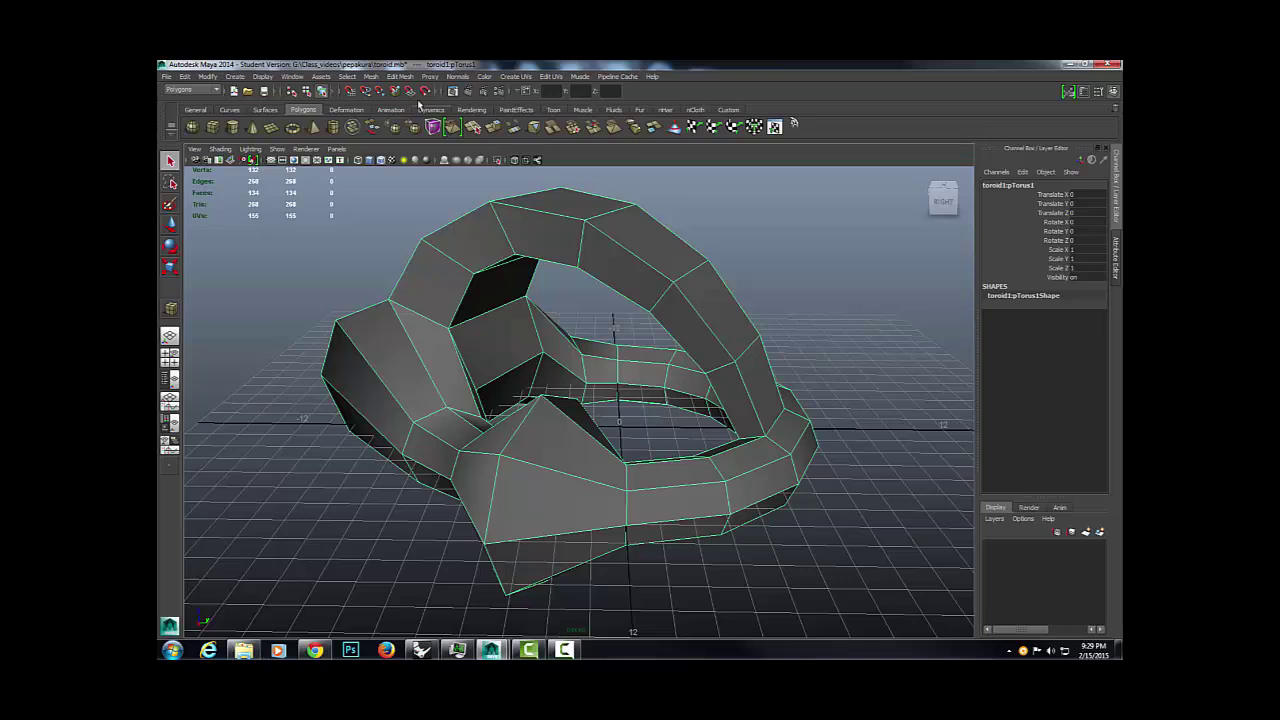
{"action": "left_click", "coordinate": [371, 76]}
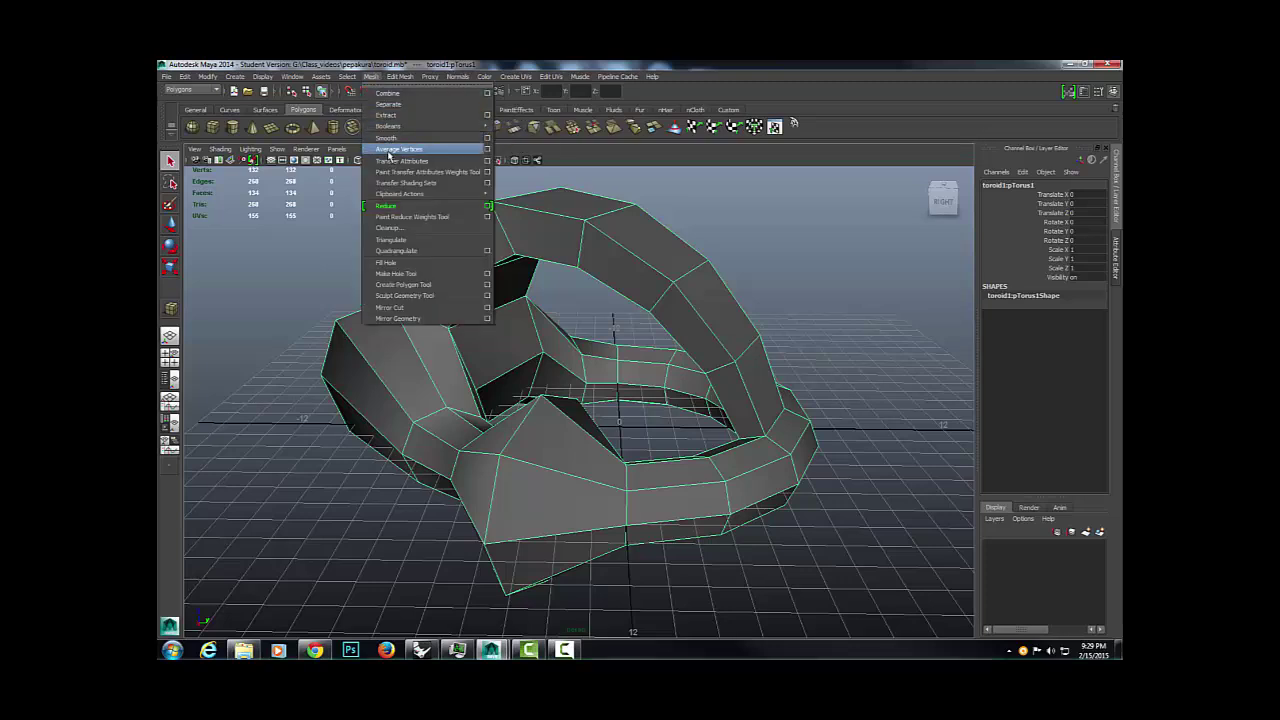
{"action": "left_click", "coordinate": [386, 138]}
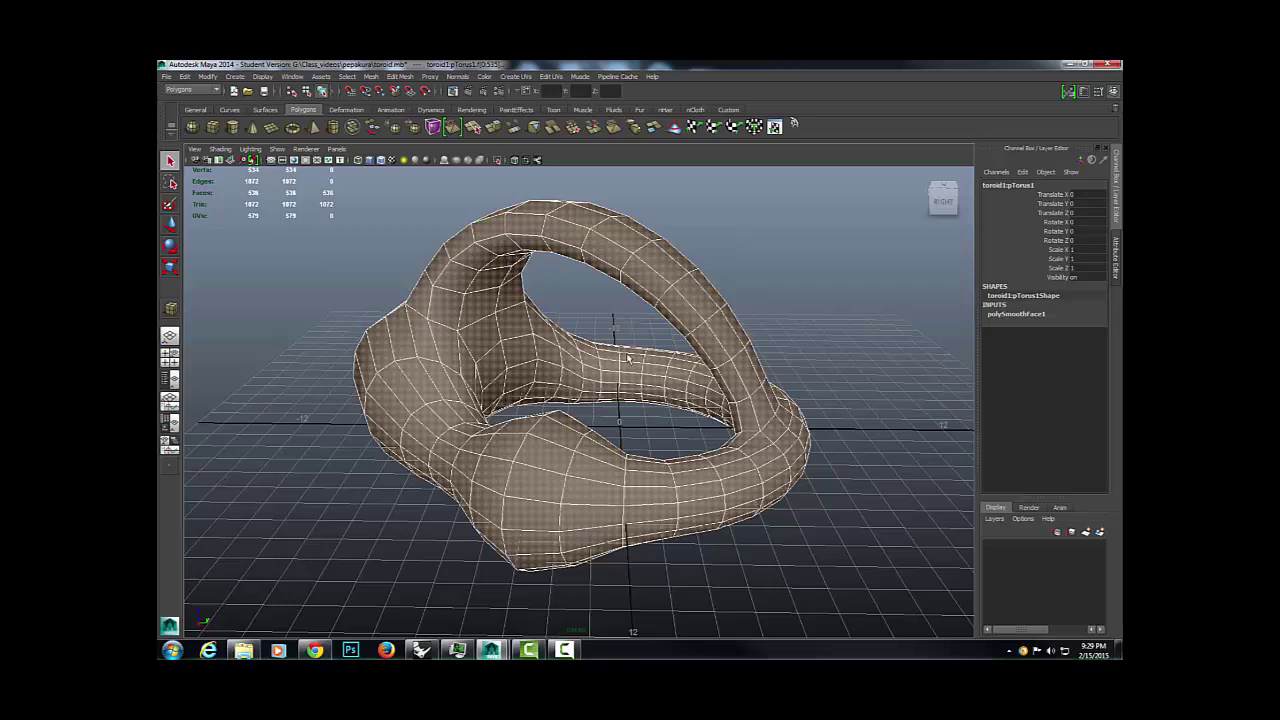
{"action": "left_click", "coordinate": [1020, 315]}
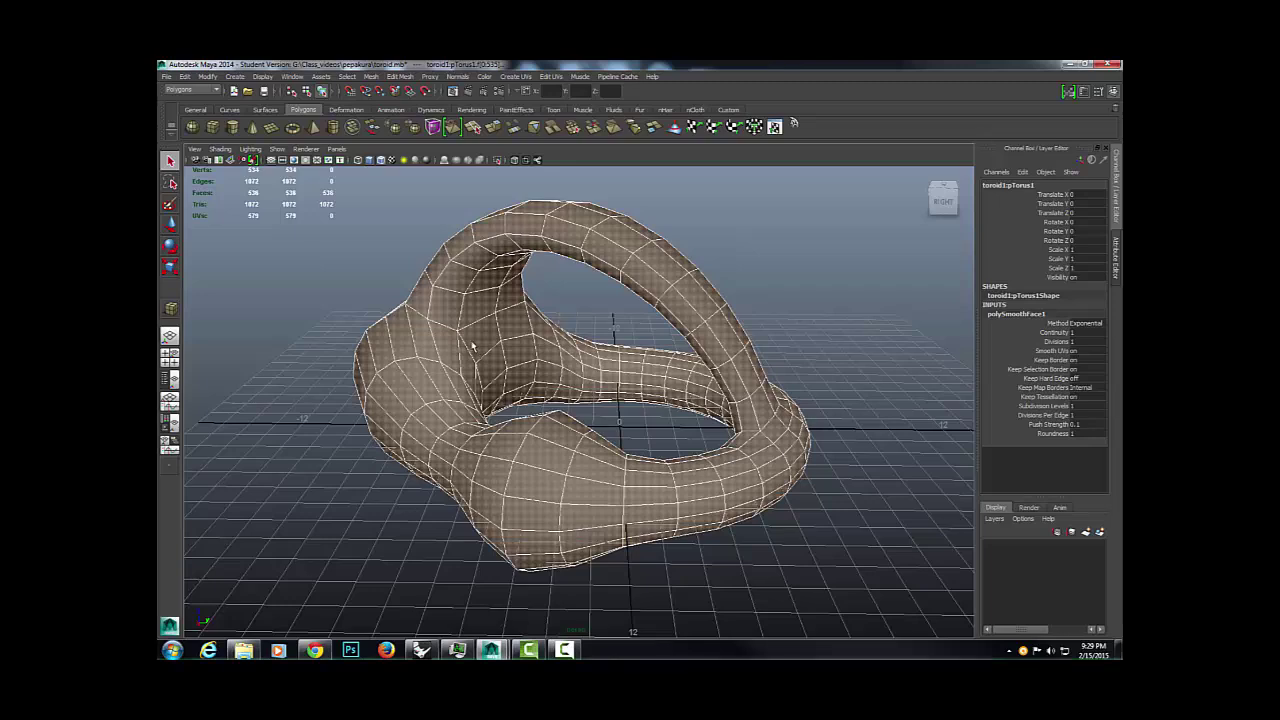
{"action": "right_click_drag", "start_coordinate": [476, 342], "coordinate": [470, 408]}
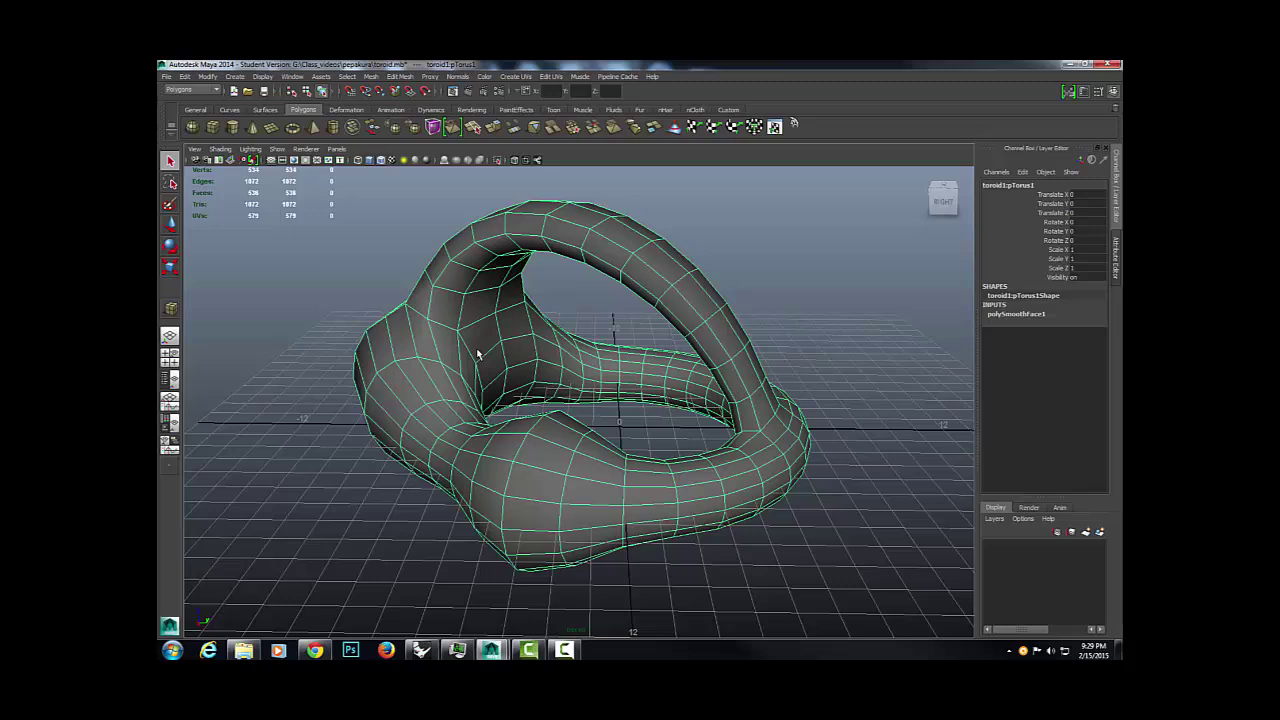
- Copy and paste the smoothed toroid in place, accept the student-version notice, and reselect the original mesh
{"action": "key", "text": "3"}
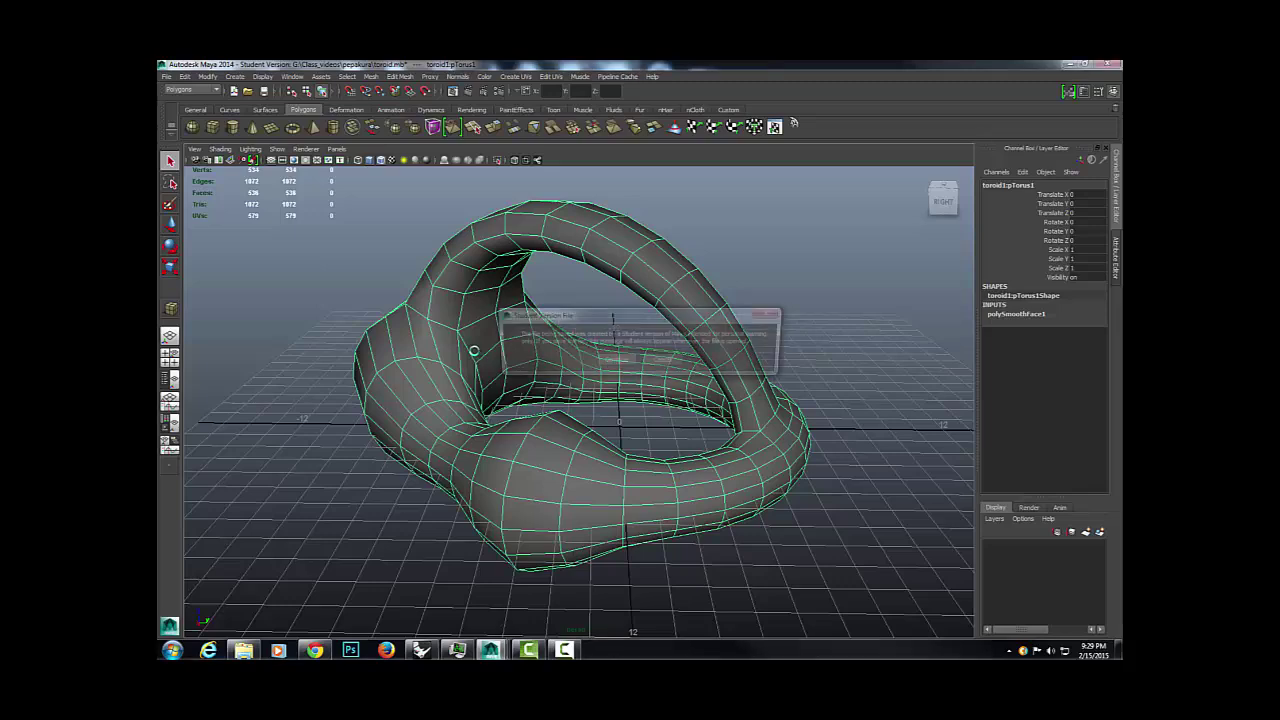
{"action": "left_click", "coordinate": [614, 364]}
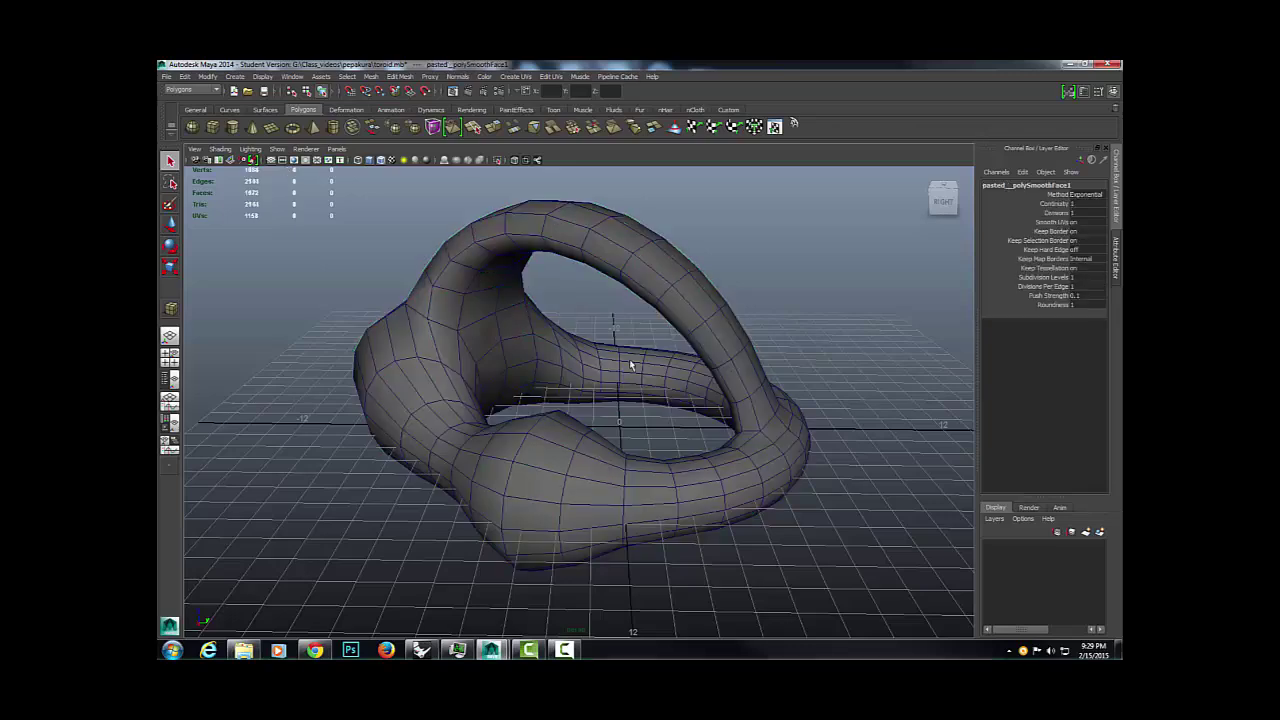
{"action": "left_click", "coordinate": [614, 240]}
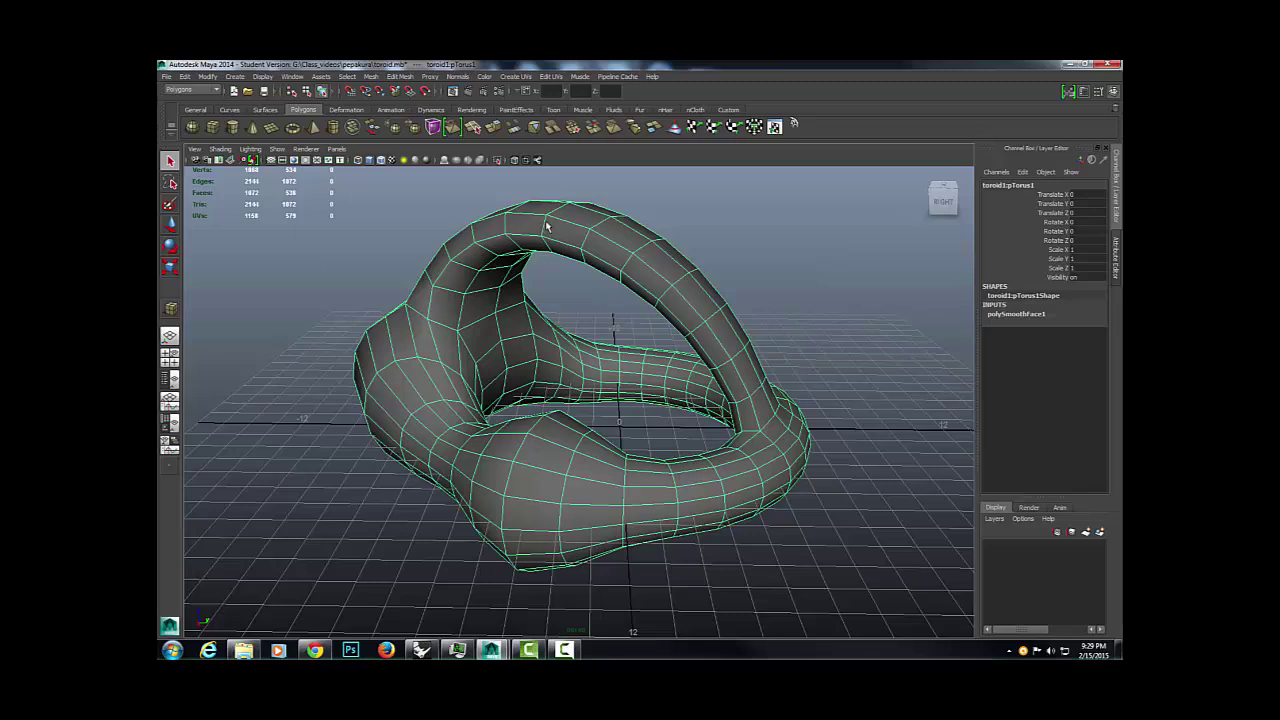
- Turn off Keep Faces Together, extrude all faces of the toroid, and scale each face inward into an inset panel
{"action": "left_click", "coordinate": [395, 79]}
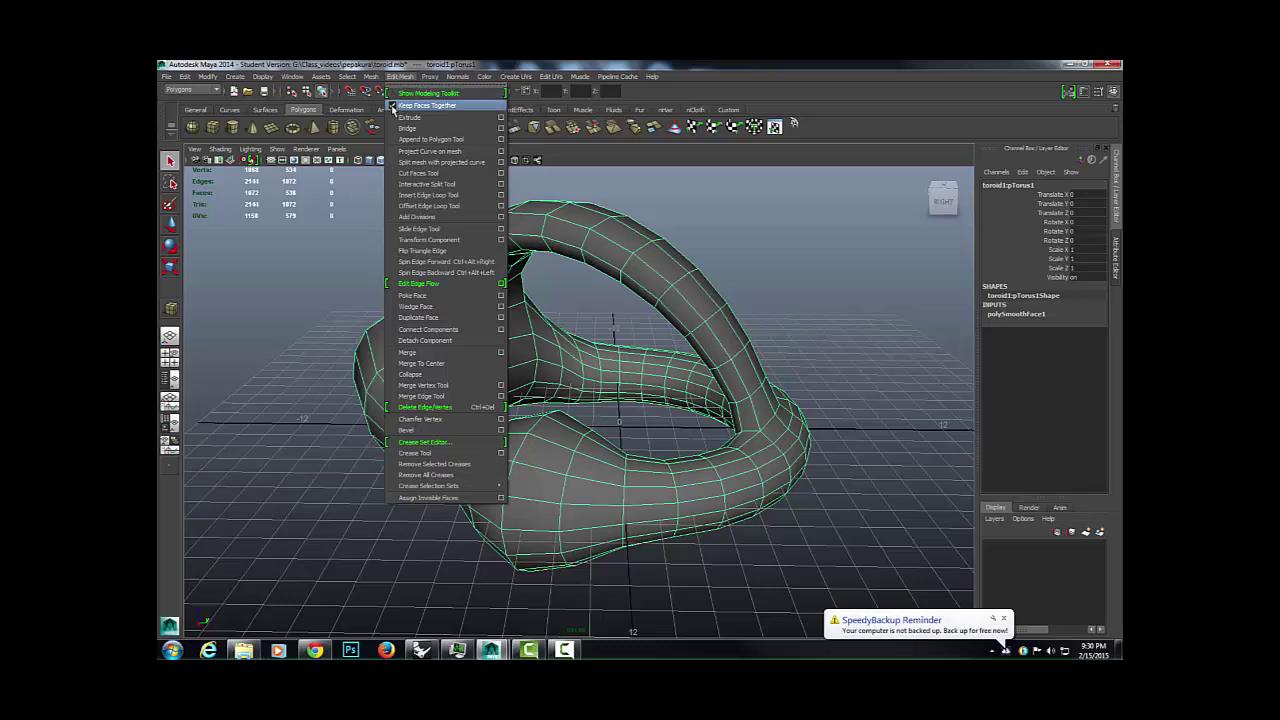
{"action": "left_click", "coordinate": [395, 106]}
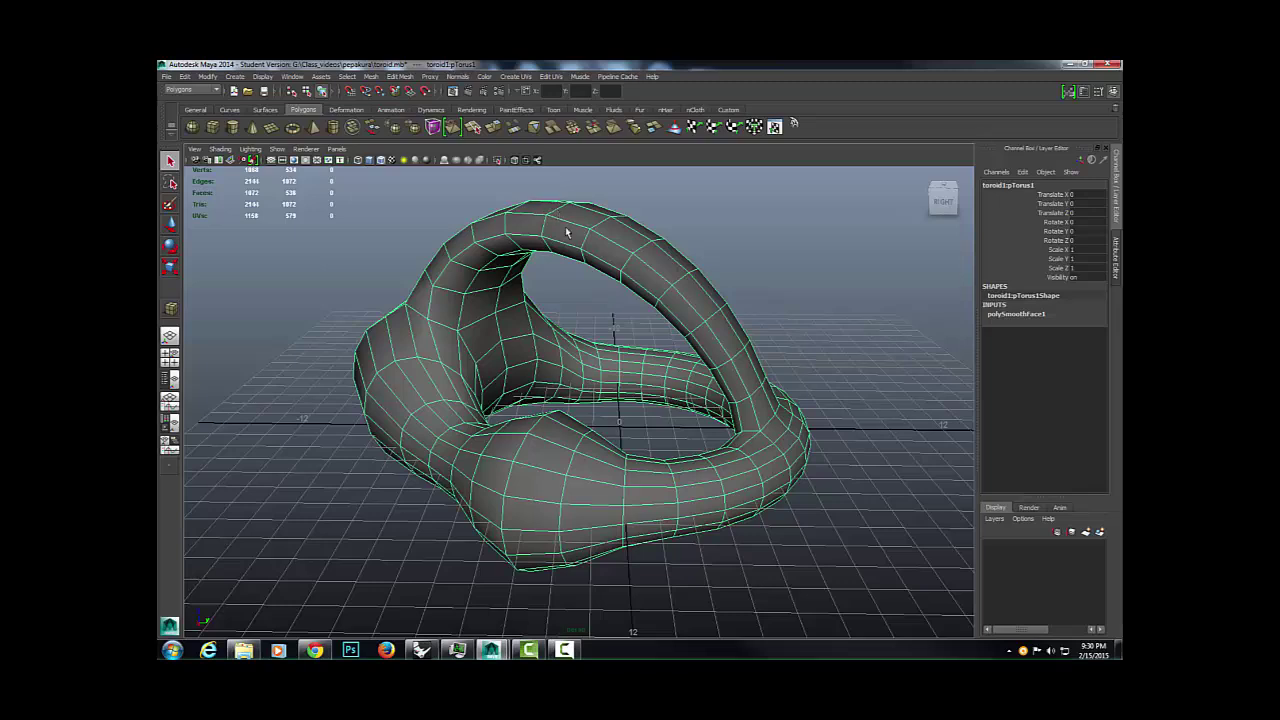
{"action": "left_click", "coordinate": [493, 128]}
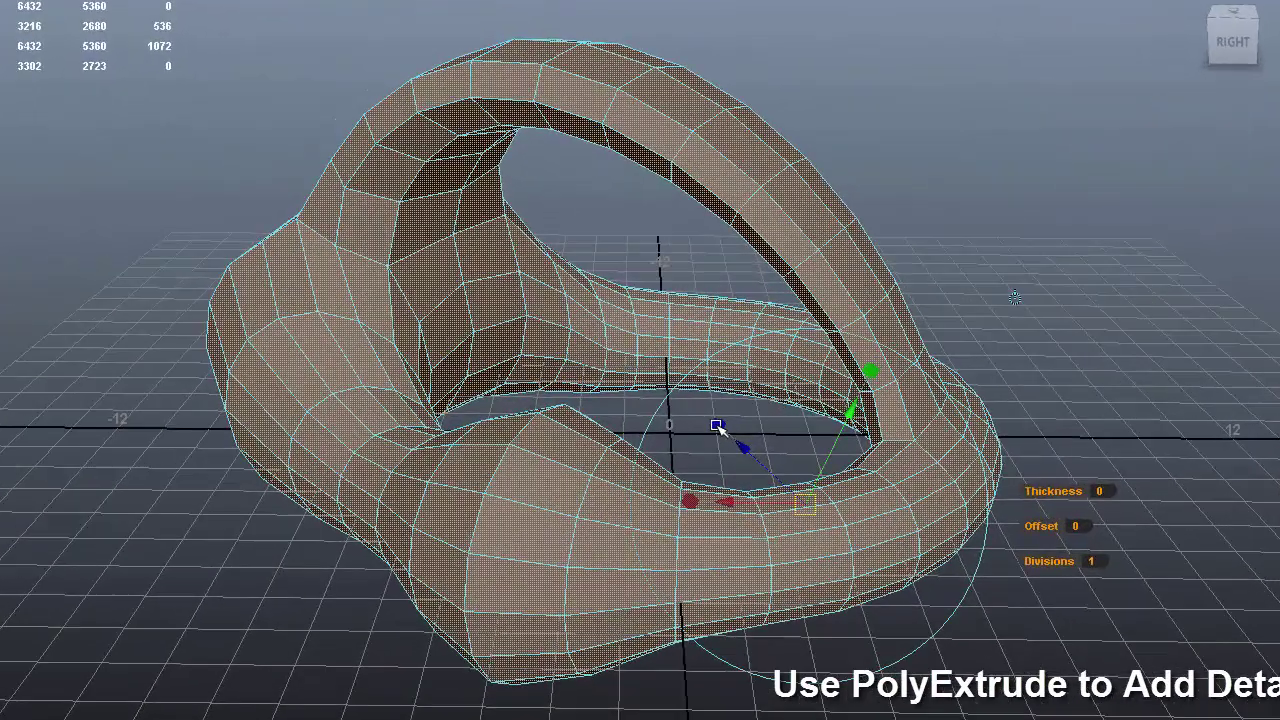
{"action": "left_click", "coordinate": [684, 427]}
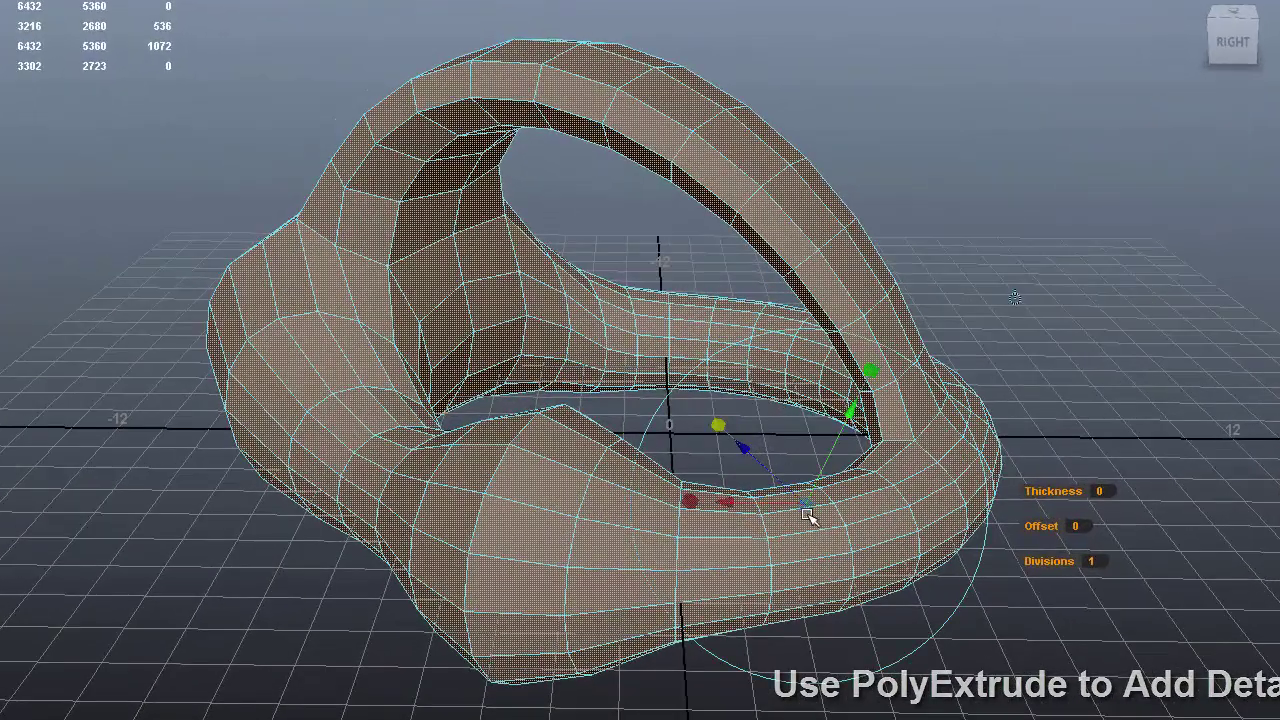
{"action": "left_click_drag", "start_coordinate": [811, 508], "coordinate": [771, 531]}
{"action": "left_click", "coordinate": [776, 536]}
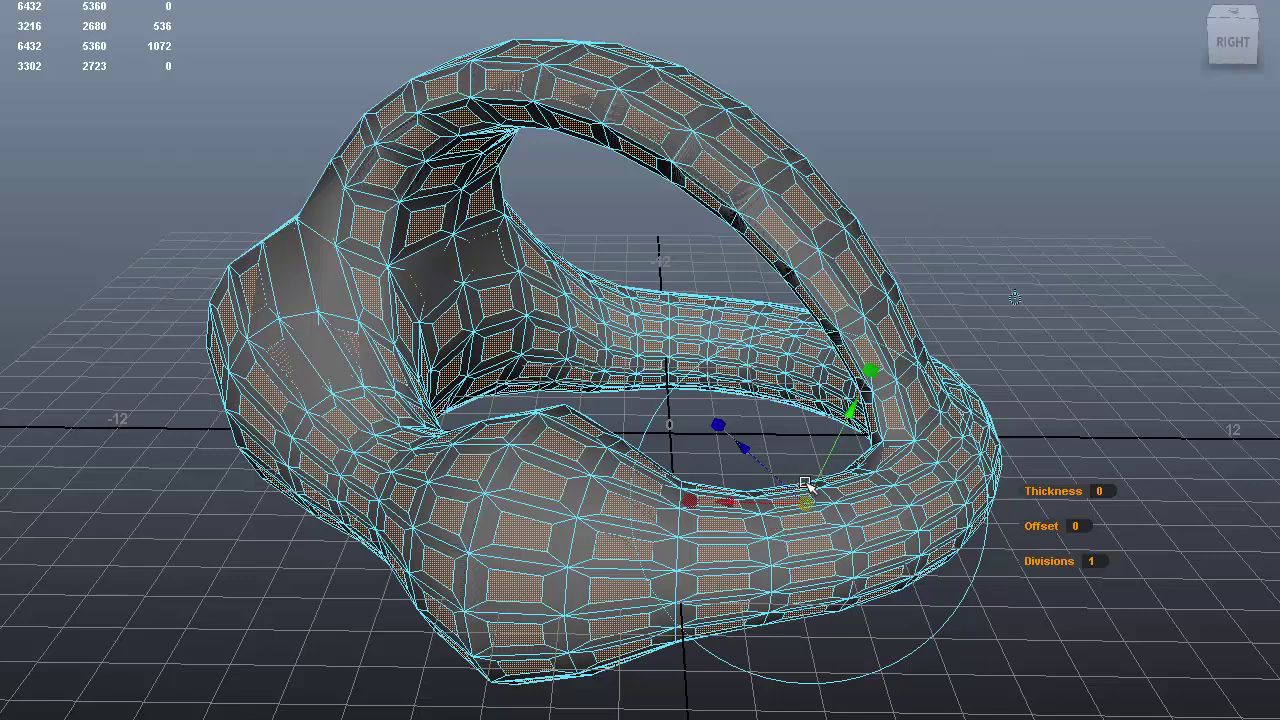
- Delete the inset faces to open holes across the toroid and turn Keep Faces Together back on
{"action": "key", "text": "ctrl+z"}
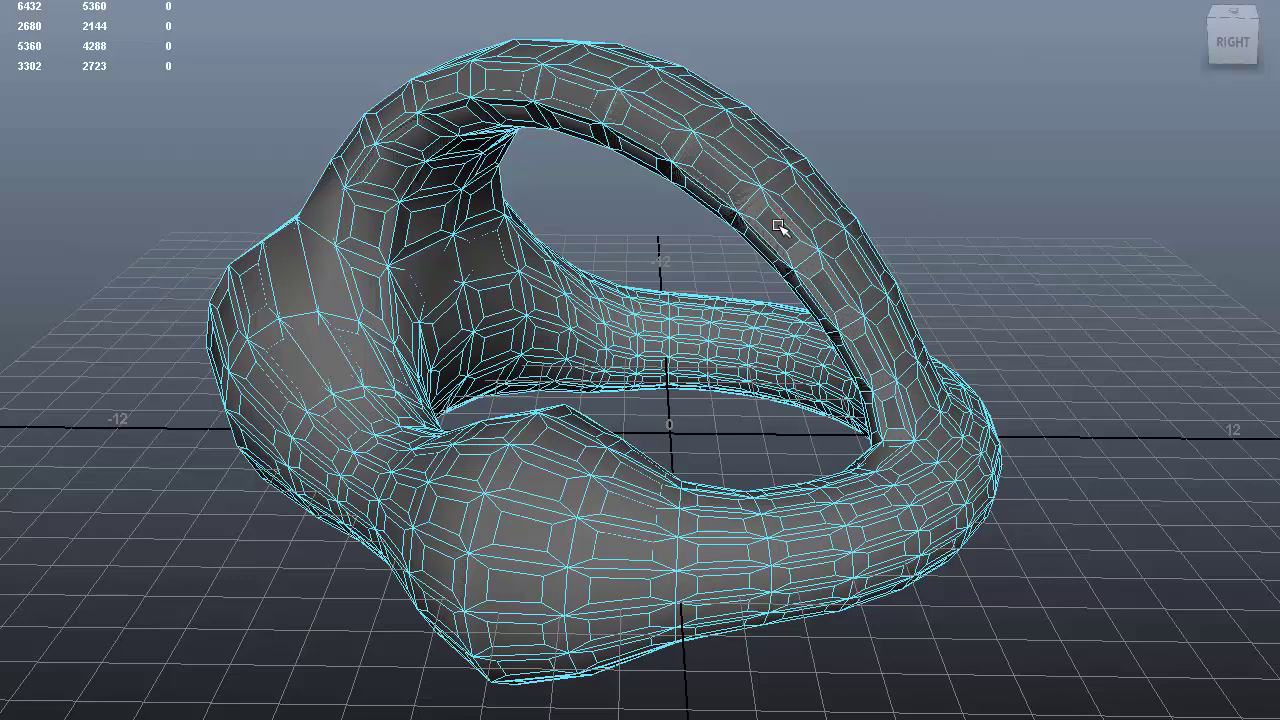
{"action": "right_click_drag", "start_coordinate": [782, 213], "coordinate": [737, 315]}
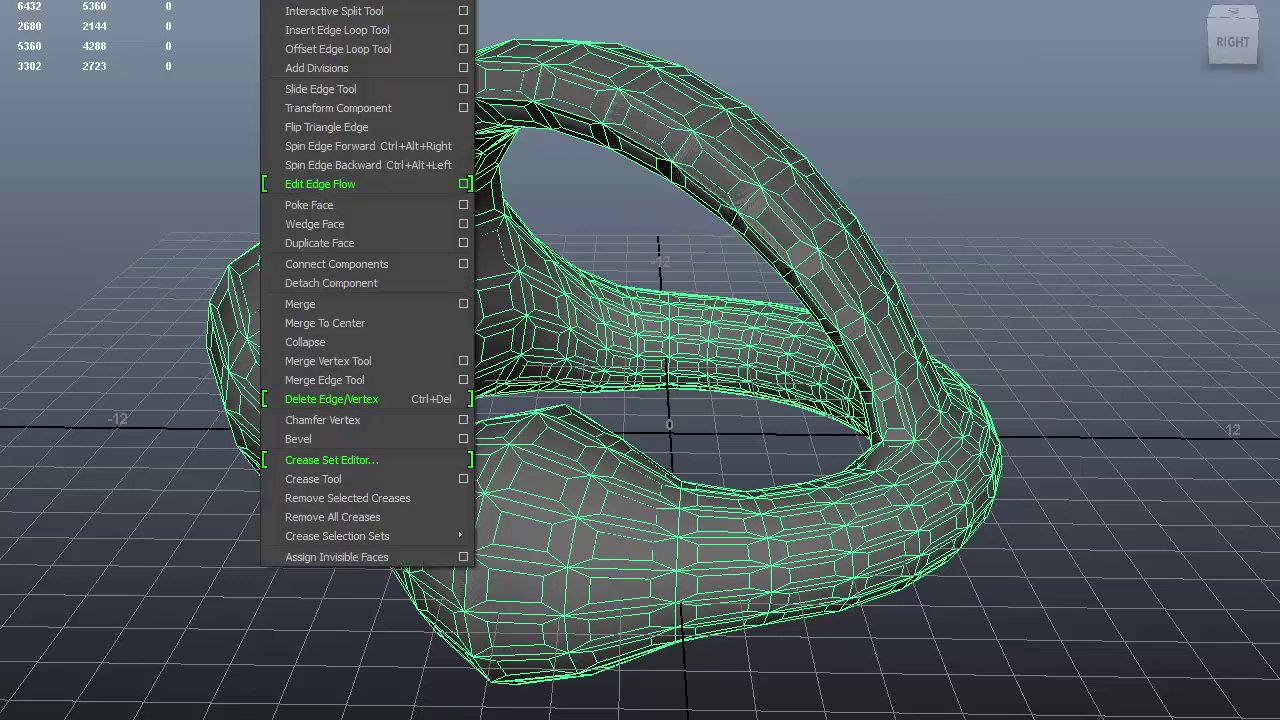
{"action": "key", "text": "Escape"}
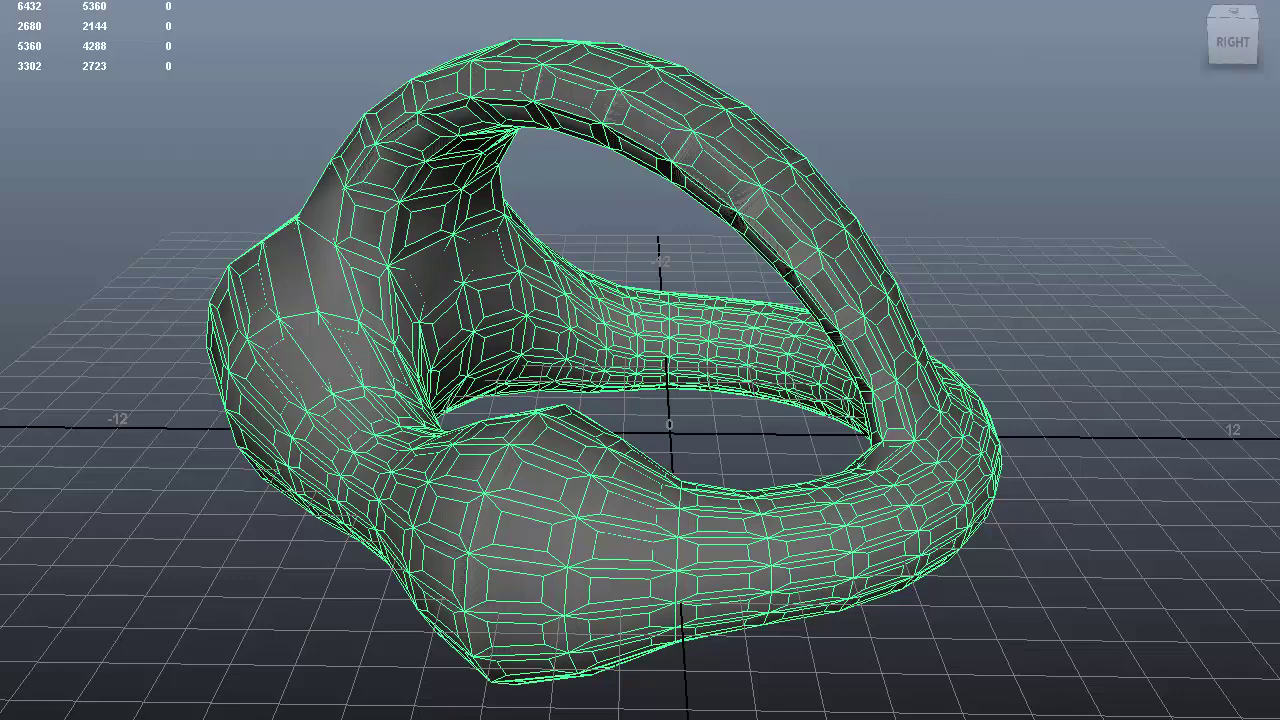
- Extrude all faces of the perforated toroid slightly outward as one shell and return to object selection mode
{"action": "key", "text": "ctrl+e"}
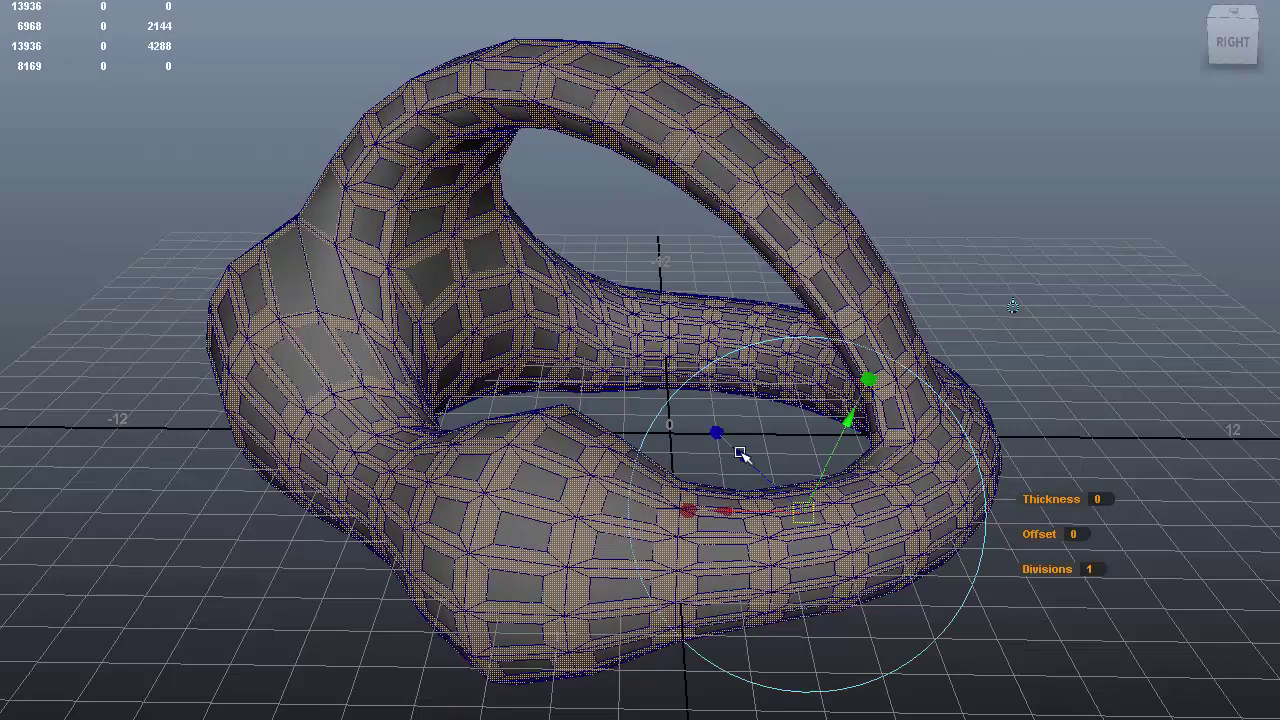
{"action": "left_click_drag", "start_coordinate": [740, 457], "coordinate": [728, 461]}
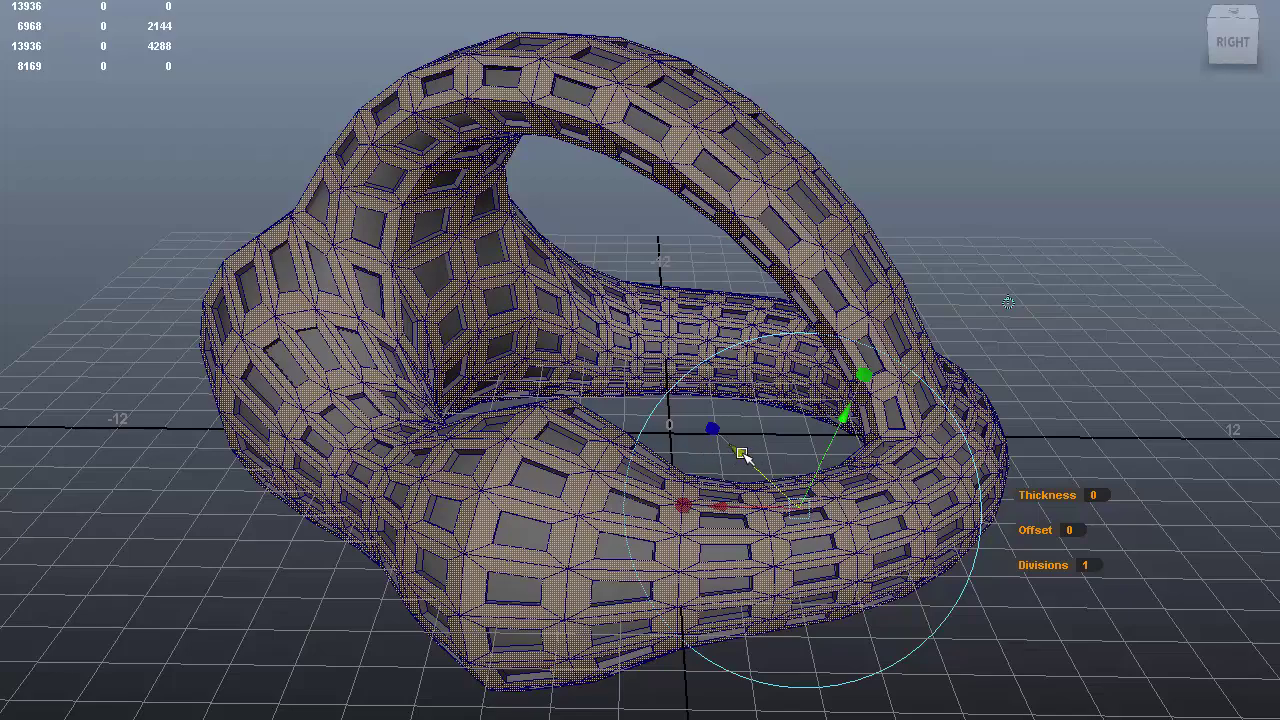
{"action": "left_click_drag", "start_coordinate": [741, 454], "coordinate": [742, 452]}
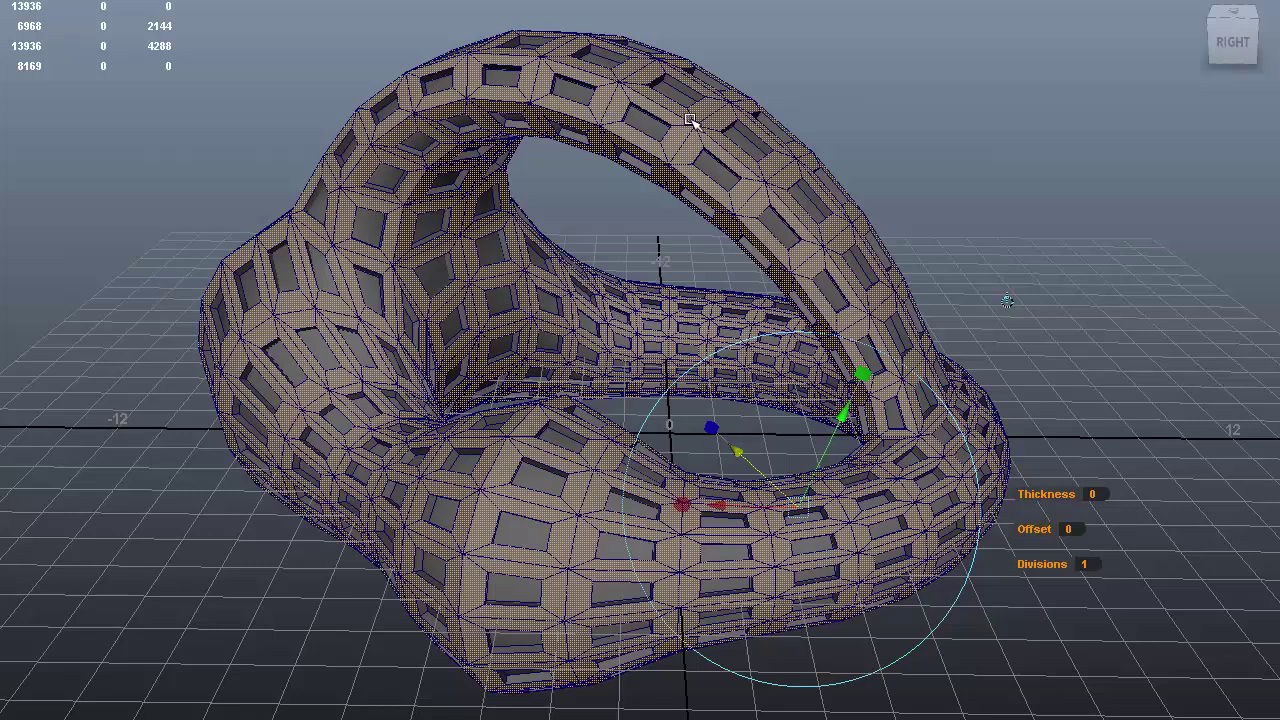
{"action": "right_click_drag", "start_coordinate": [700, 132], "coordinate": [678, 240]}
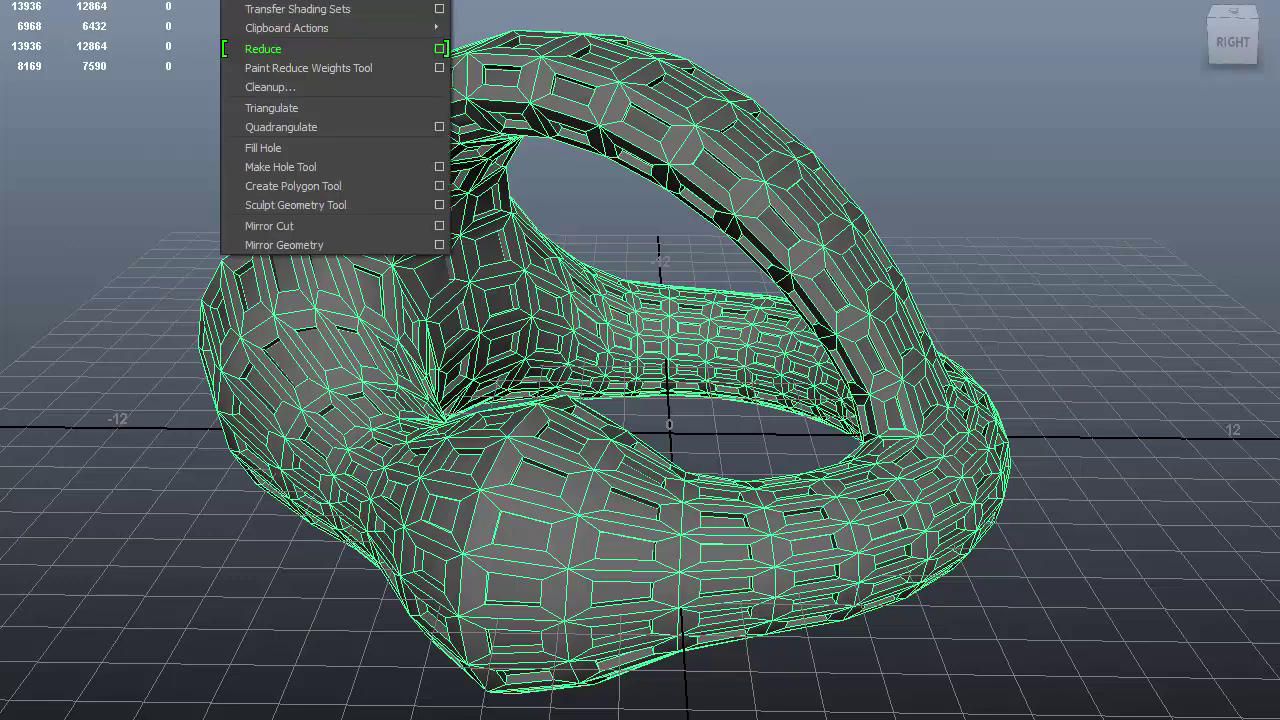
- Smooth the perforated shell and set the new smooth's Divisions to 2
{"action": "left_click", "coordinate": [263, 48]}
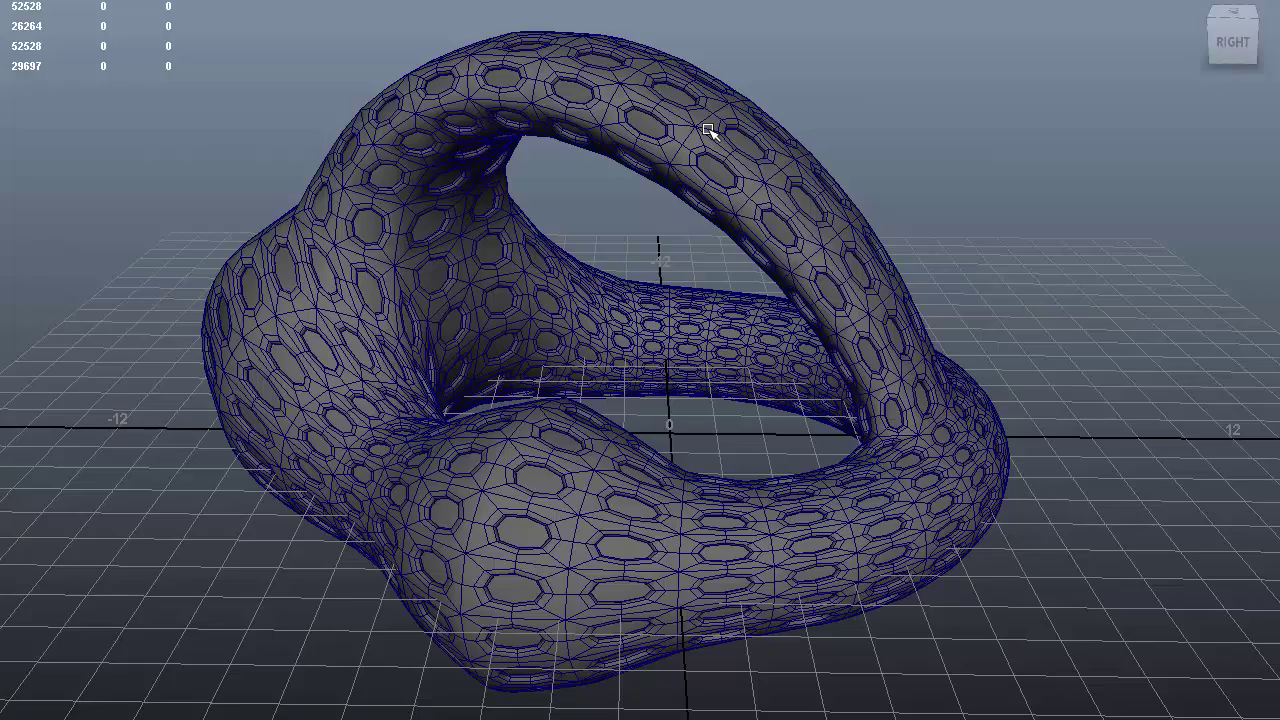
{"action": "left_click", "coordinate": [708, 131]}
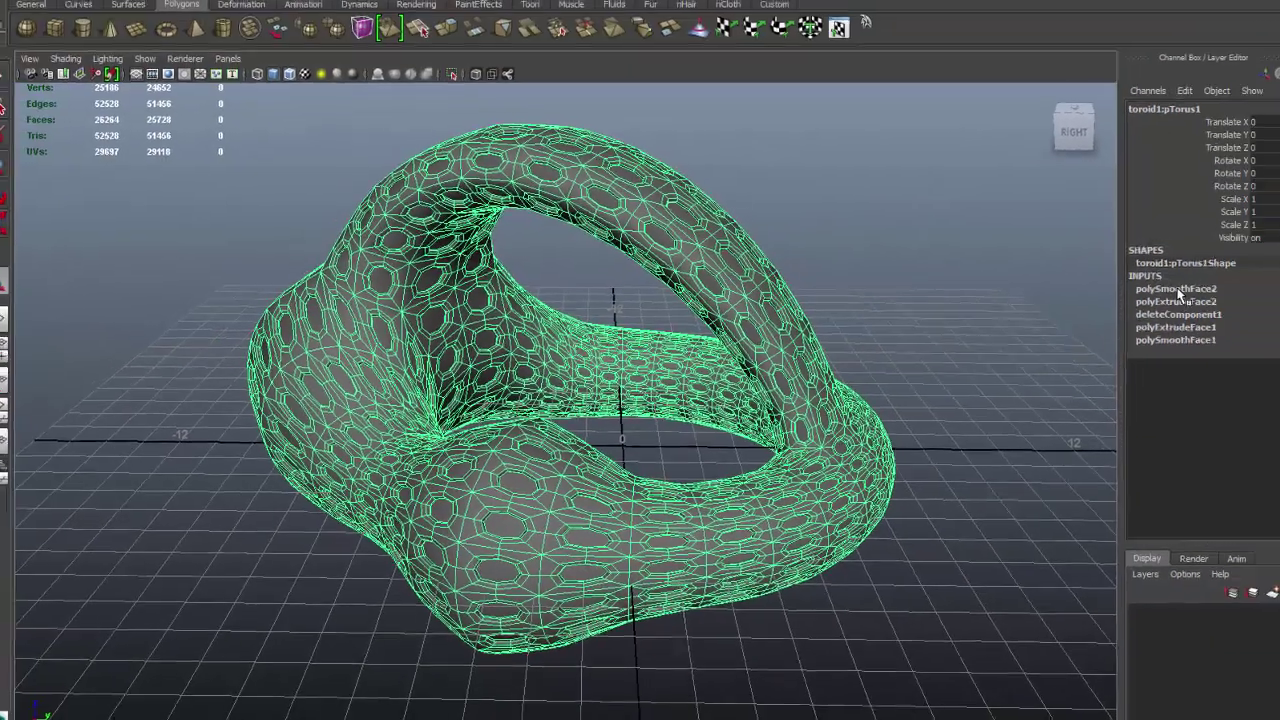
{"action": "left_click", "coordinate": [1140, 300]}
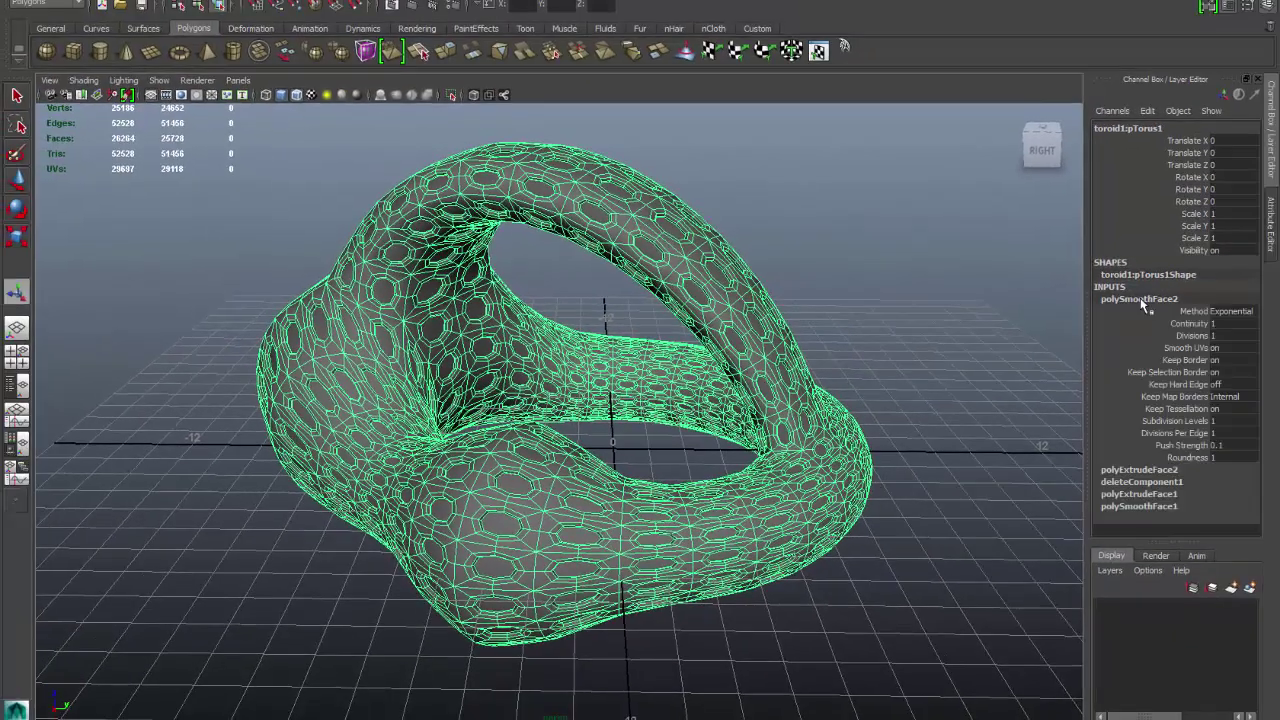
{"action": "double_click", "coordinate": [1222, 336]}
{"action": "type", "text": "2"}
{"action": "key", "text": "Return"}
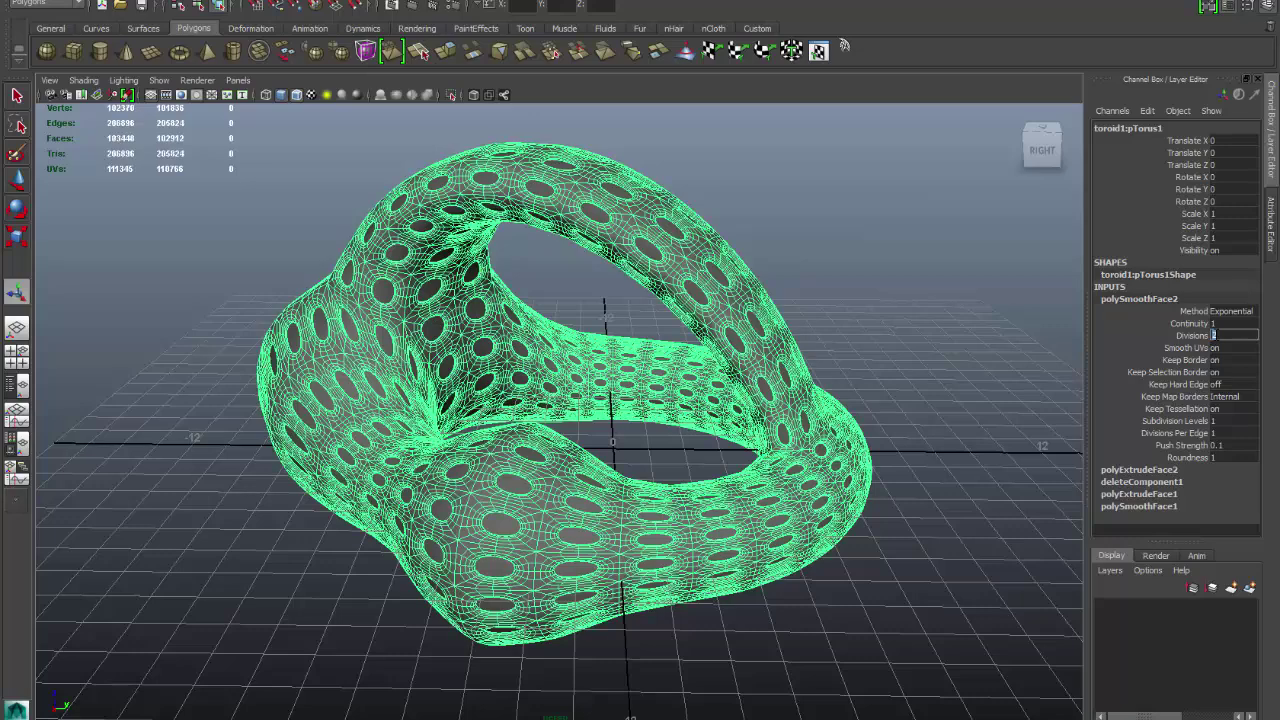
- Select both the perforated shell and the inner toroid copy and group them
{"action": "left_click", "coordinate": [840, 228]}
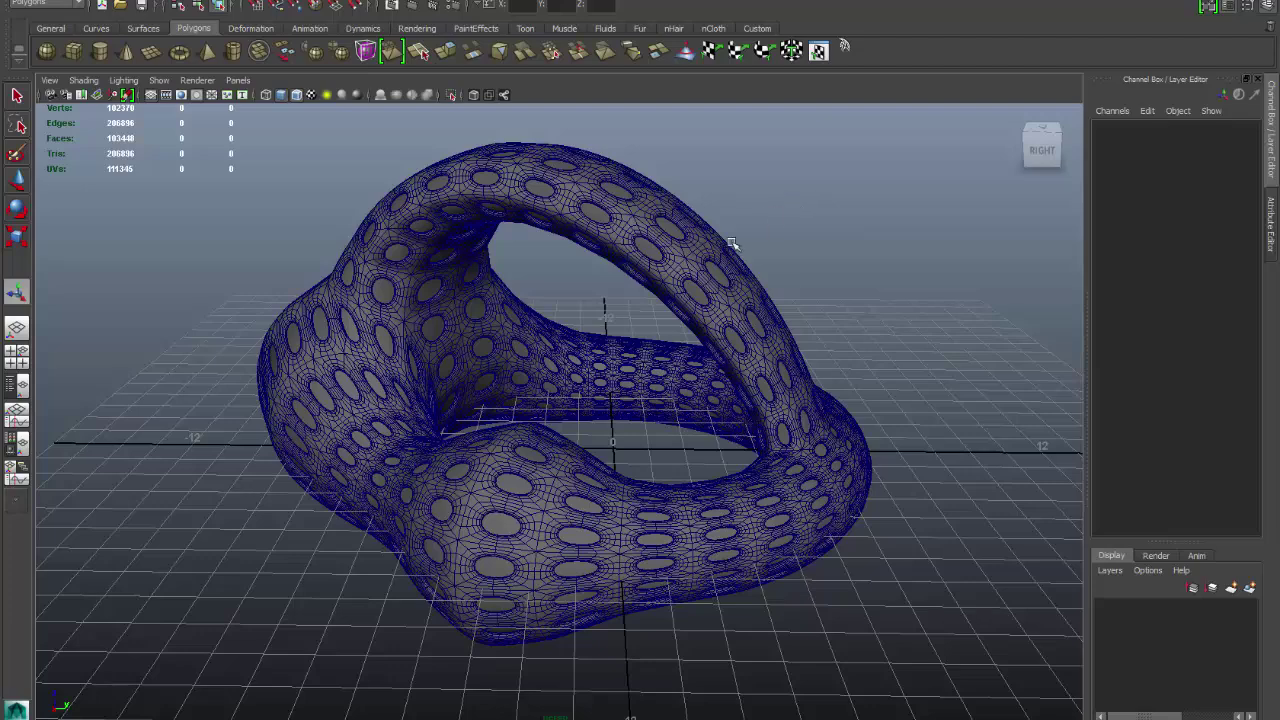
{"action": "left_click", "coordinate": [605, 306]}
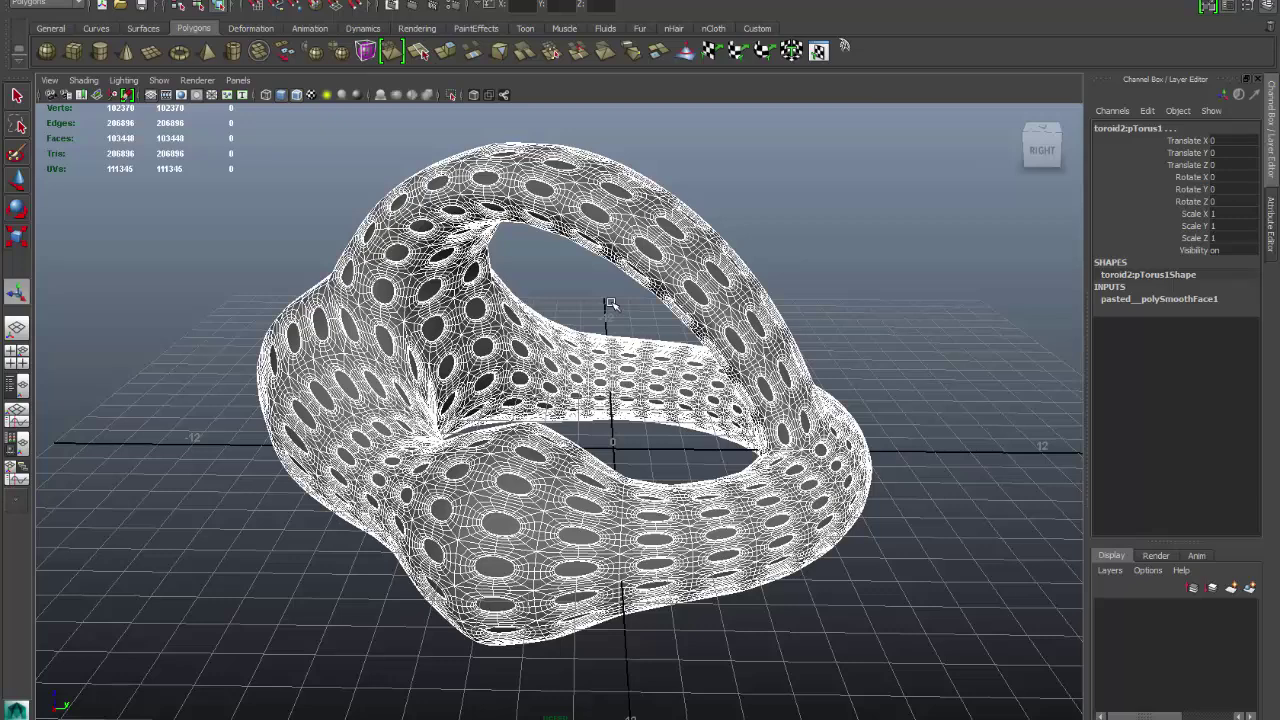
{"action": "key", "text": "ctrl+g"}
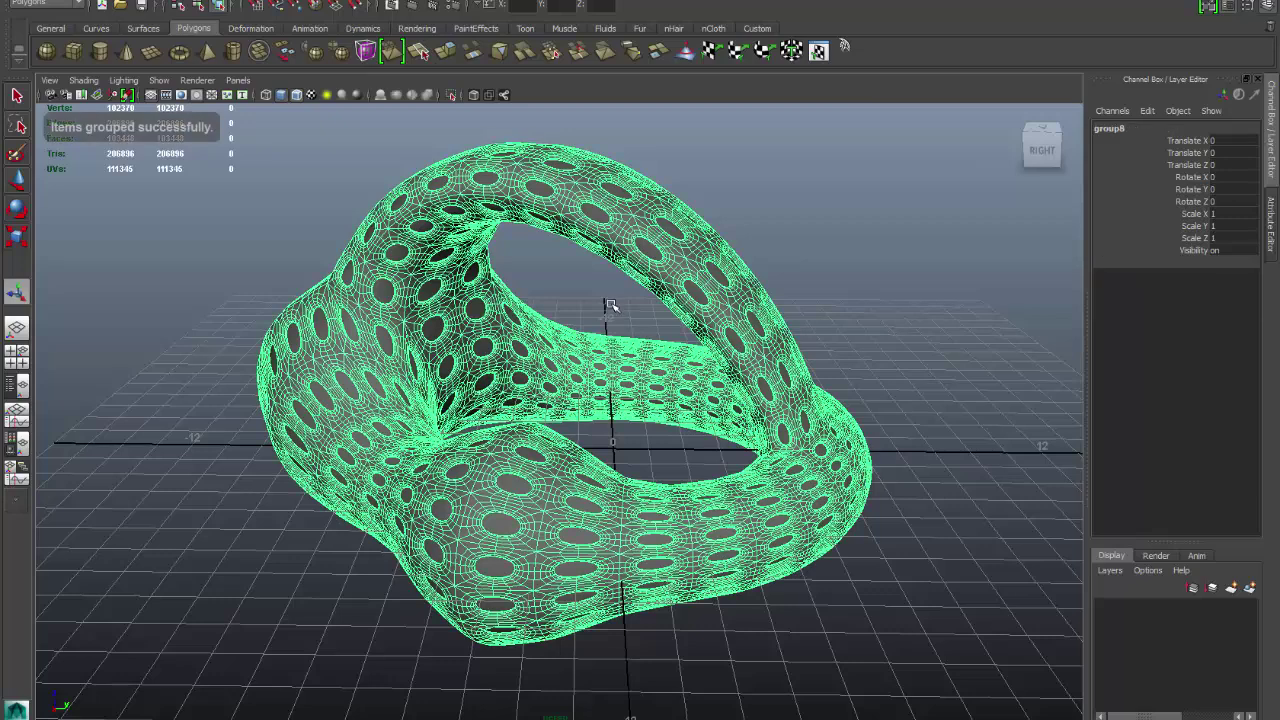
- Scale the group uniformly down to 0.085
{"action": "left_click", "coordinate": [16, 238]}
{"action": "left_click_drag", "start_coordinate": [614, 450], "coordinate": [183, 464]}
{"action": "key", "text": "f"}
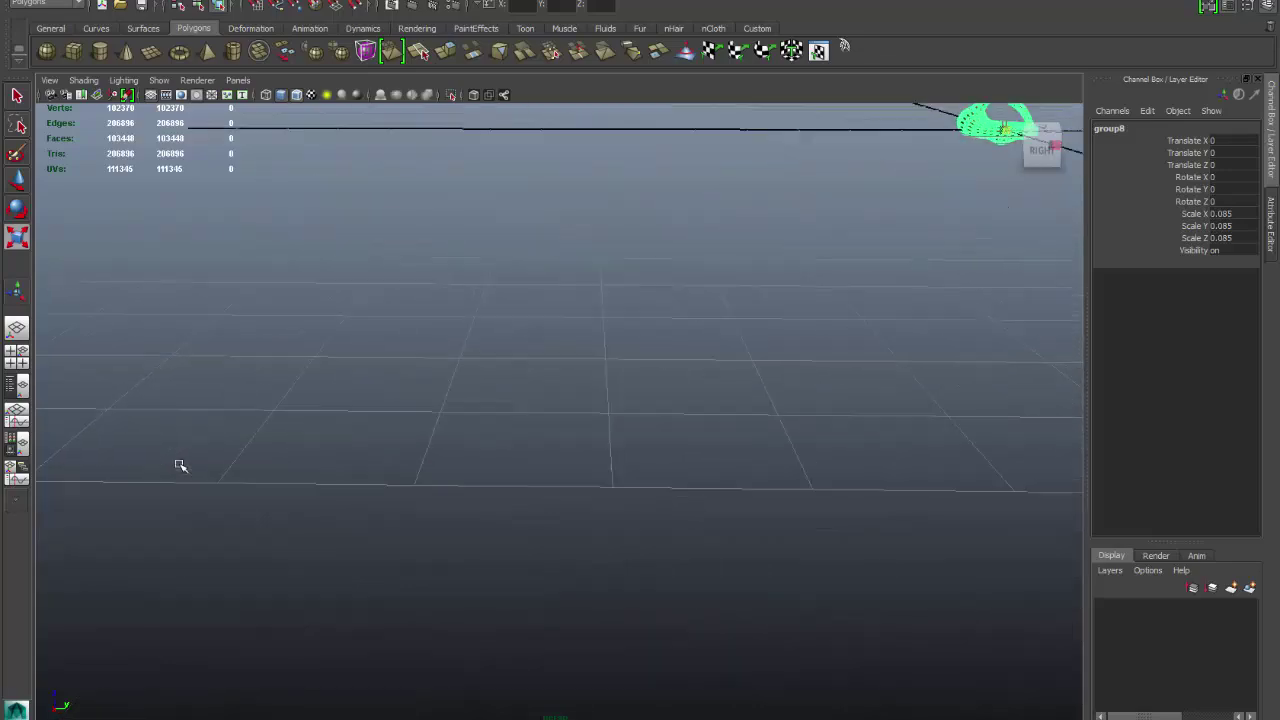
{"action": "scroll", "coordinate": [562, 546], "scroll_direction": "down", "scroll_amount": 5}
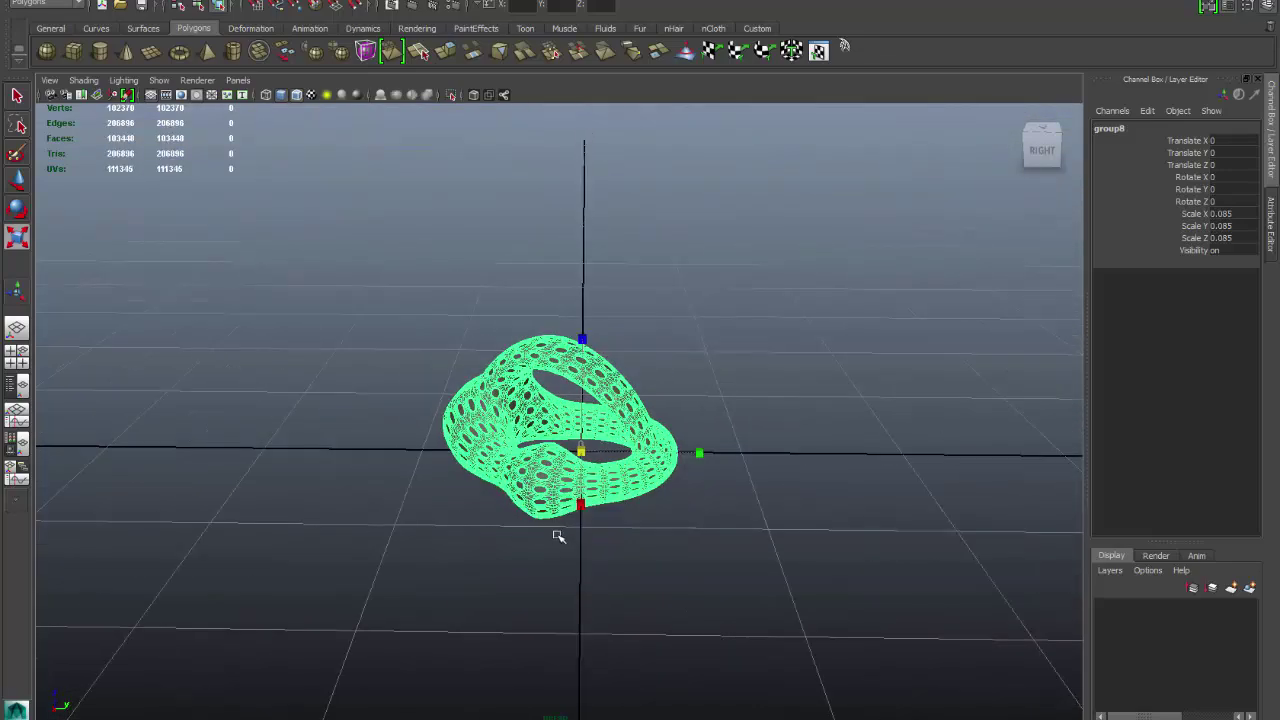
- Switch to the four-view layout and raise the group to a Translate Z of 0.191
{"action": "key", "text": "space"}
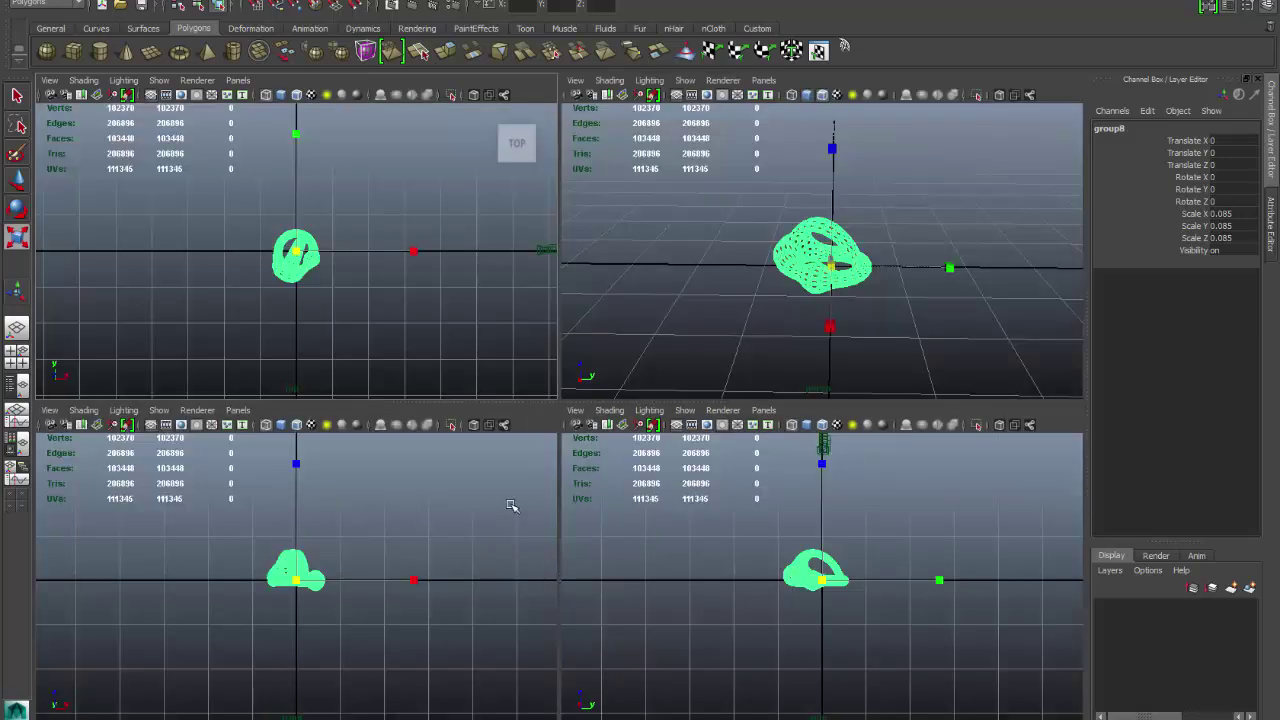
{"action": "scroll", "coordinate": [288, 594], "scroll_direction": "up", "scroll_amount": 3}
{"action": "scroll", "coordinate": [291, 591], "scroll_direction": "down", "scroll_amount": 5}
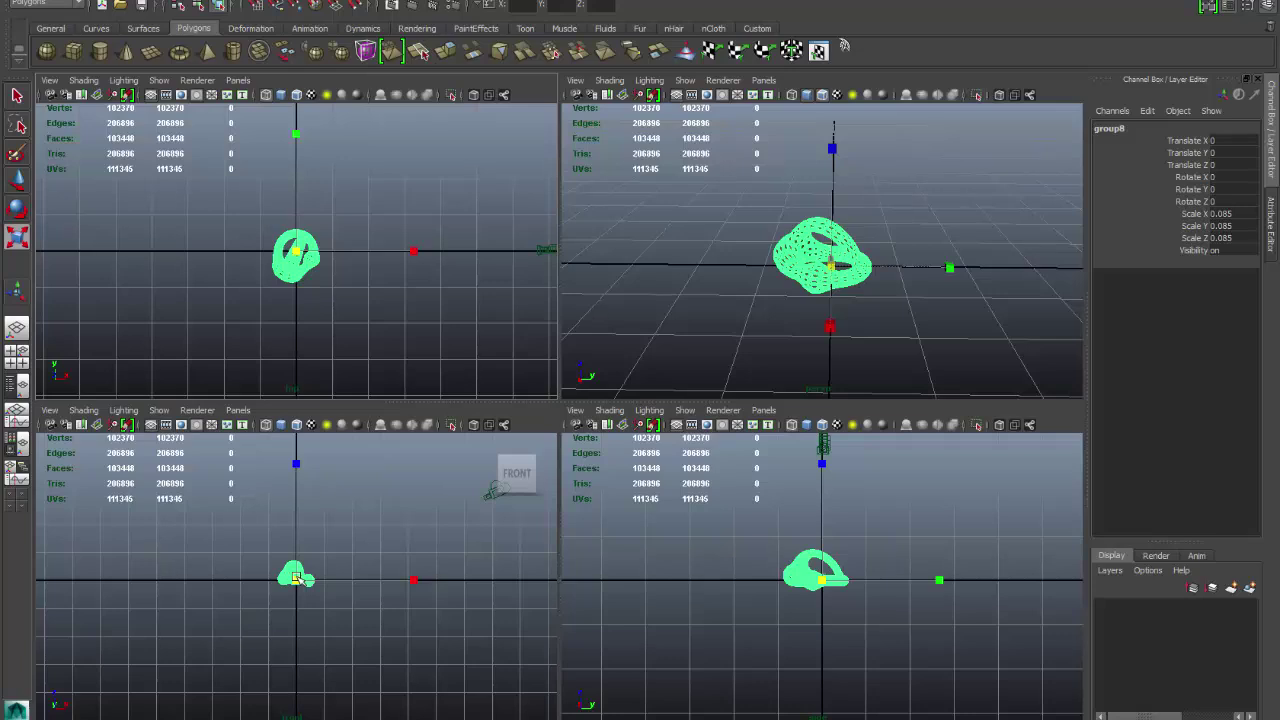
{"action": "key", "text": "w"}
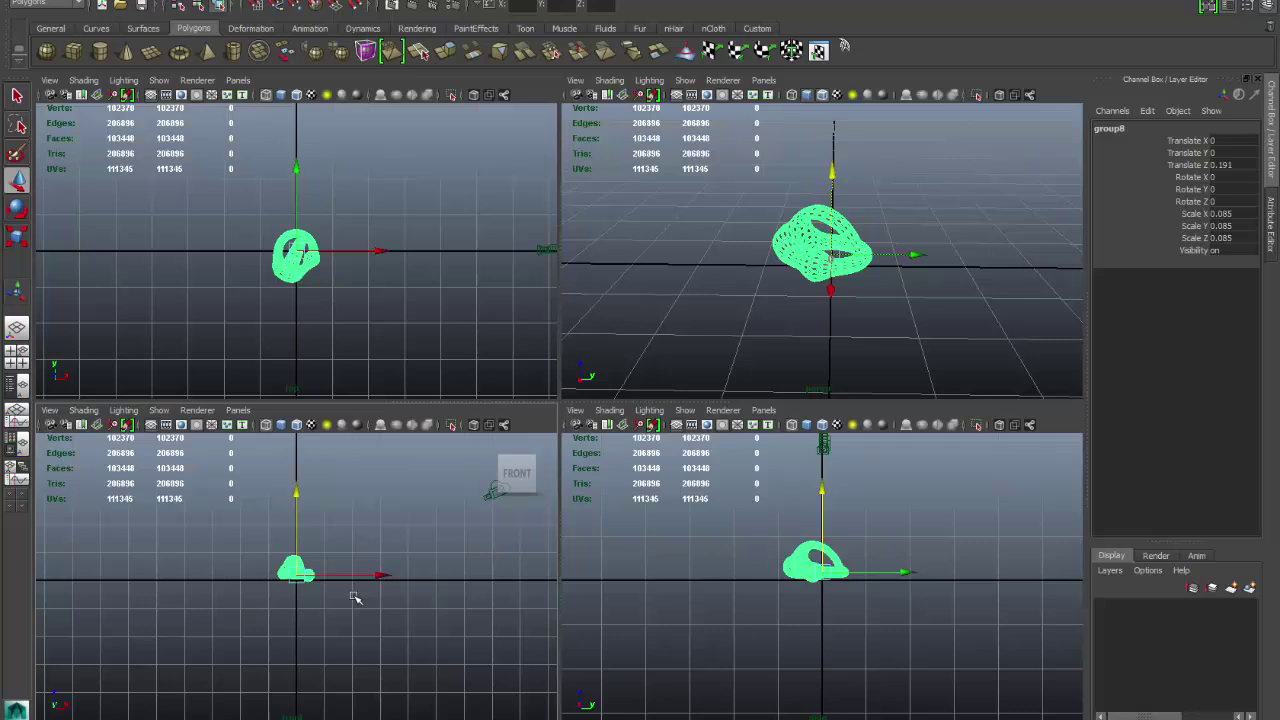
- Scale the group uniformly to 0.26 and move it to a Translate Y of 0.597
{"action": "key", "text": "r"}
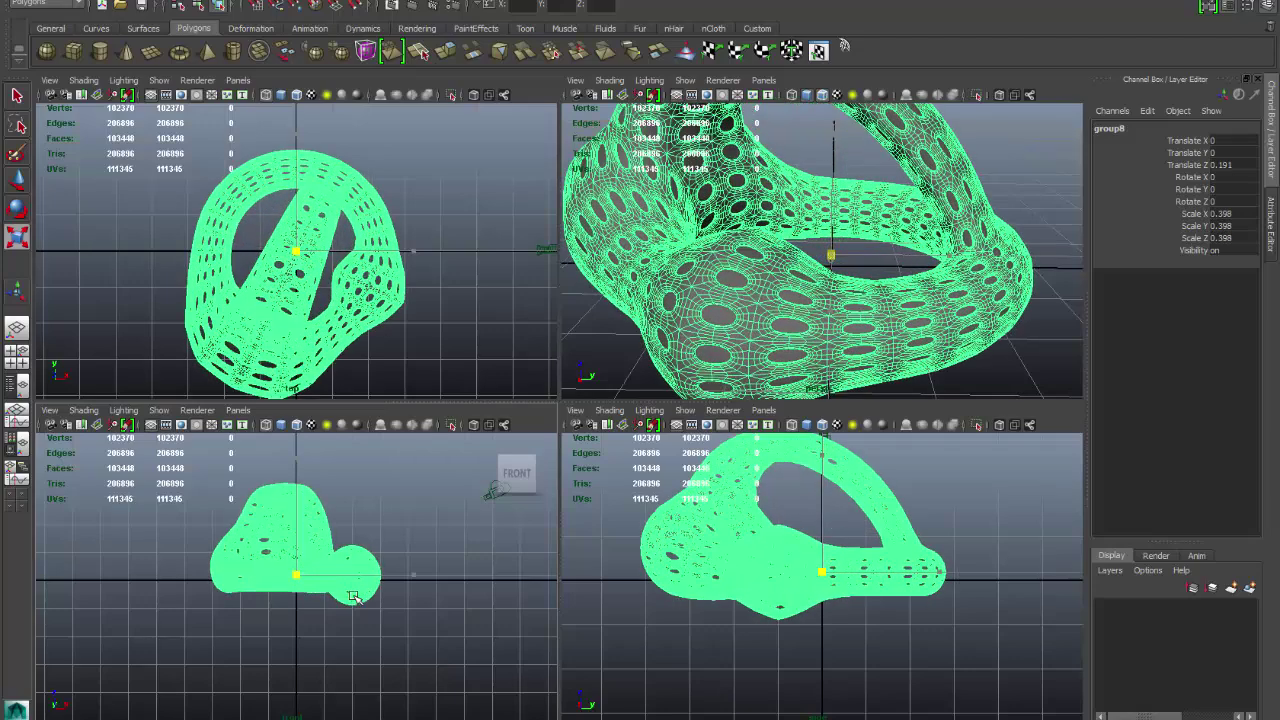
{"action": "key", "text": "w"}
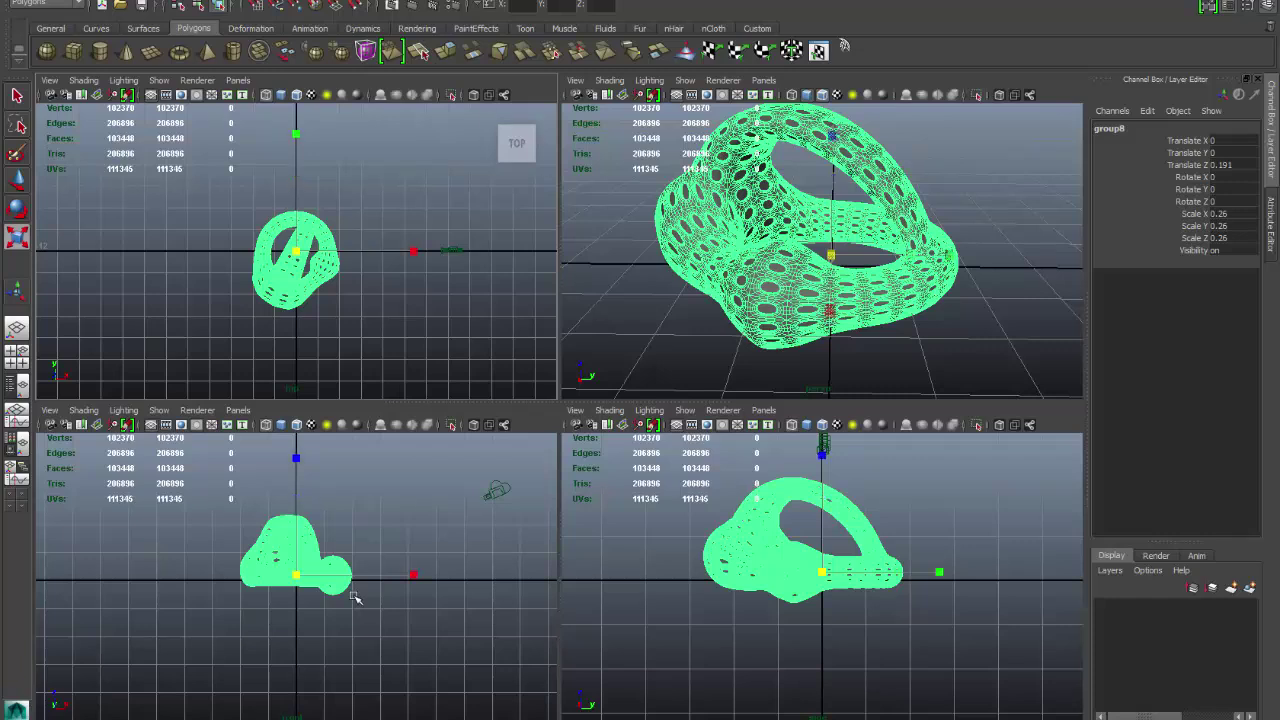
{"action": "key", "text": "w"}
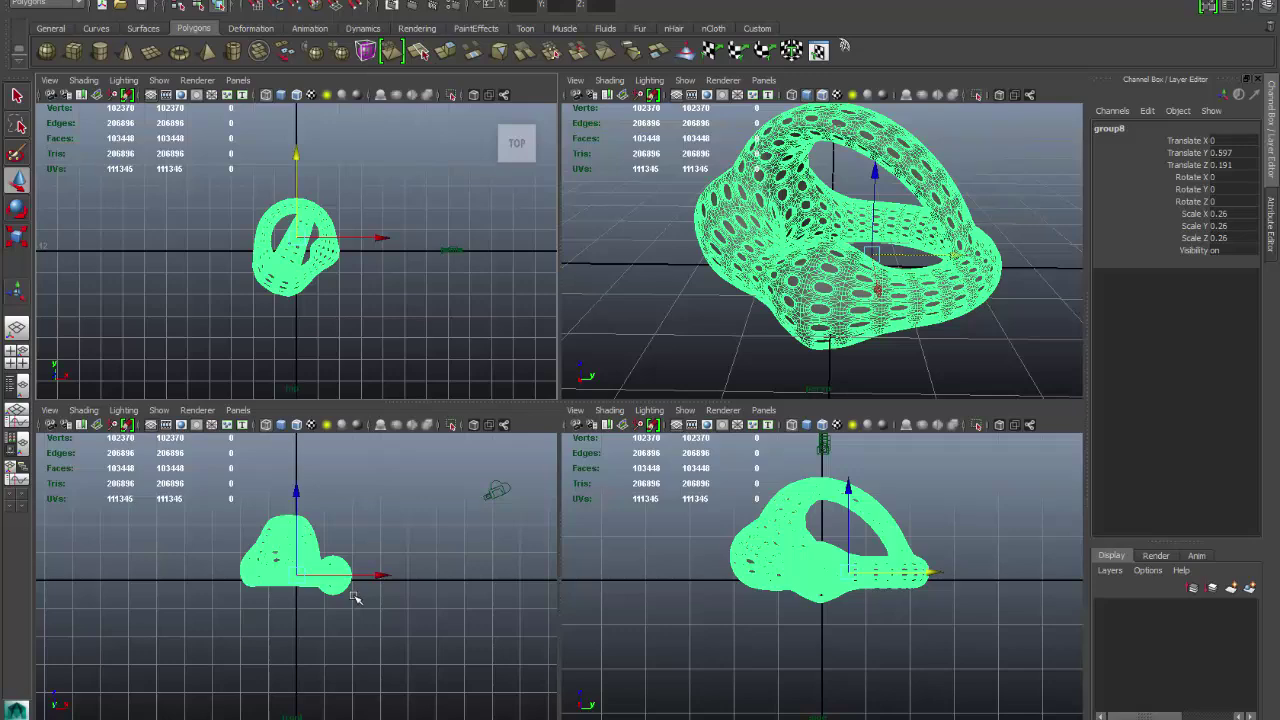
- Rotate the group about Z to 23.479, deselect it and return to the single perspective view
{"action": "key", "text": "e"}
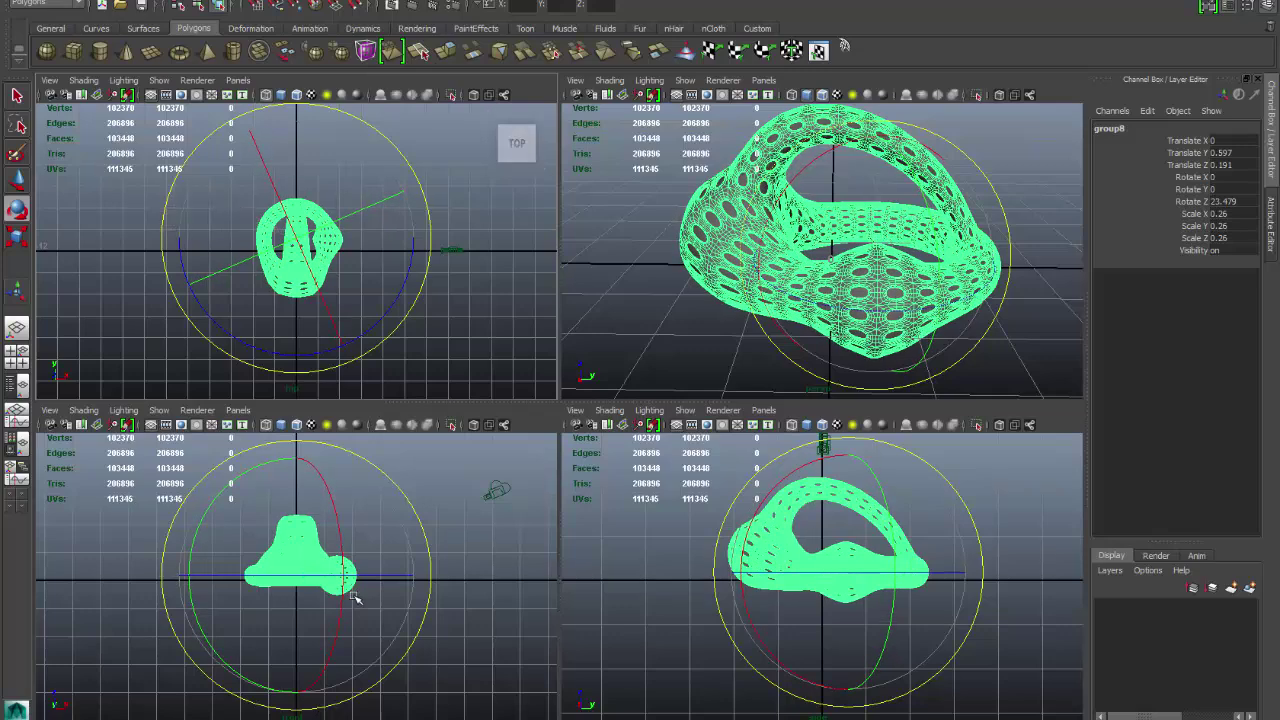
{"action": "left_click", "coordinate": [355, 597]}
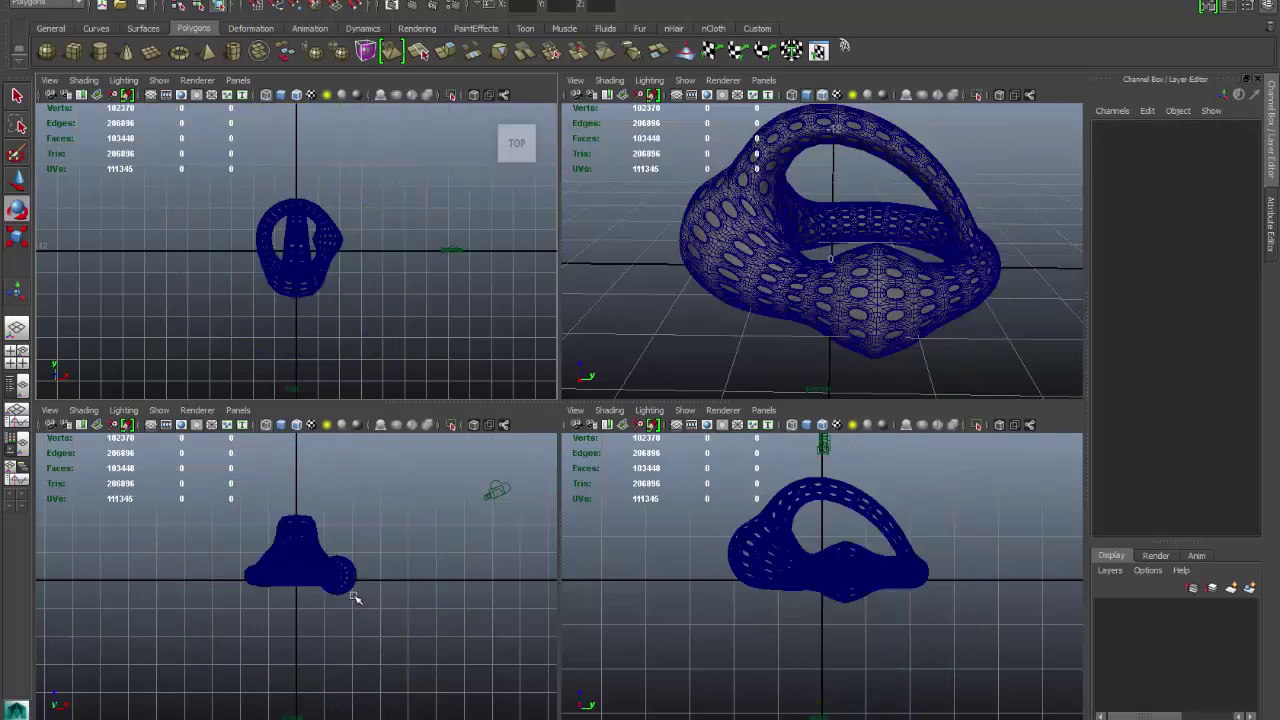
{"action": "key", "text": "space"}
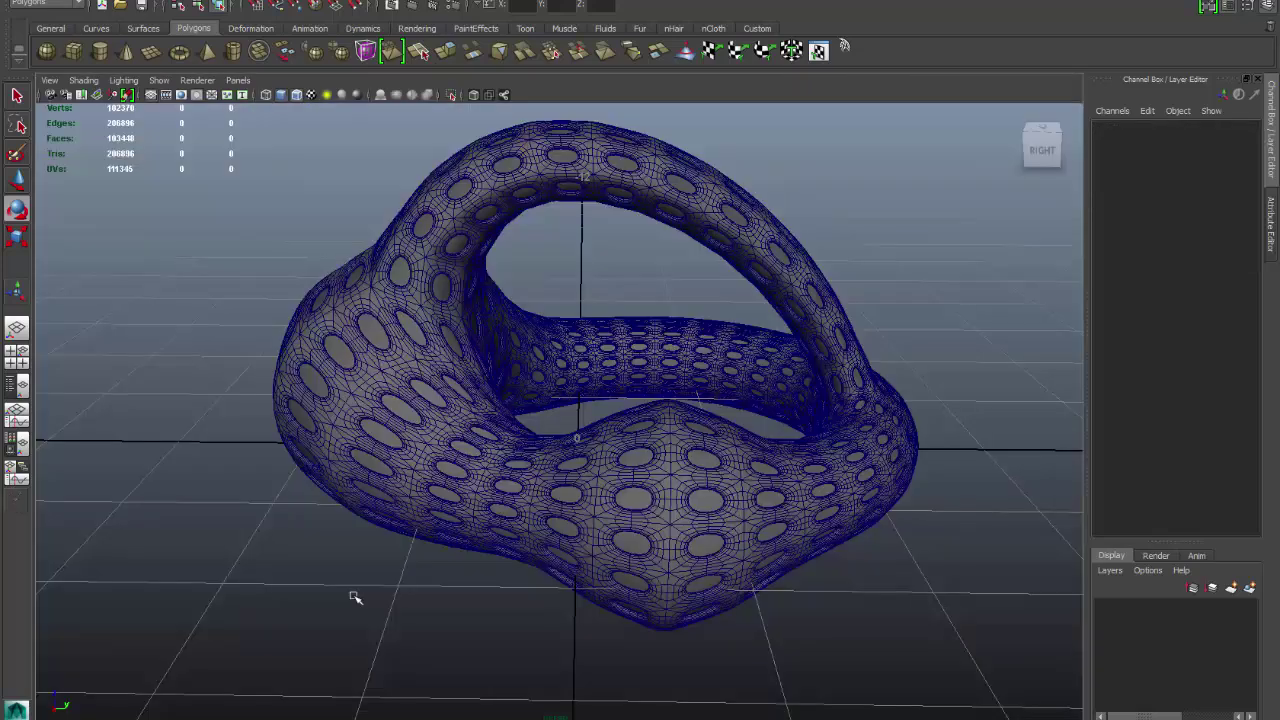
{"action": "left_click_drag", "start_coordinate": [355, 597], "coordinate": [355, 597], "text": "alt"}
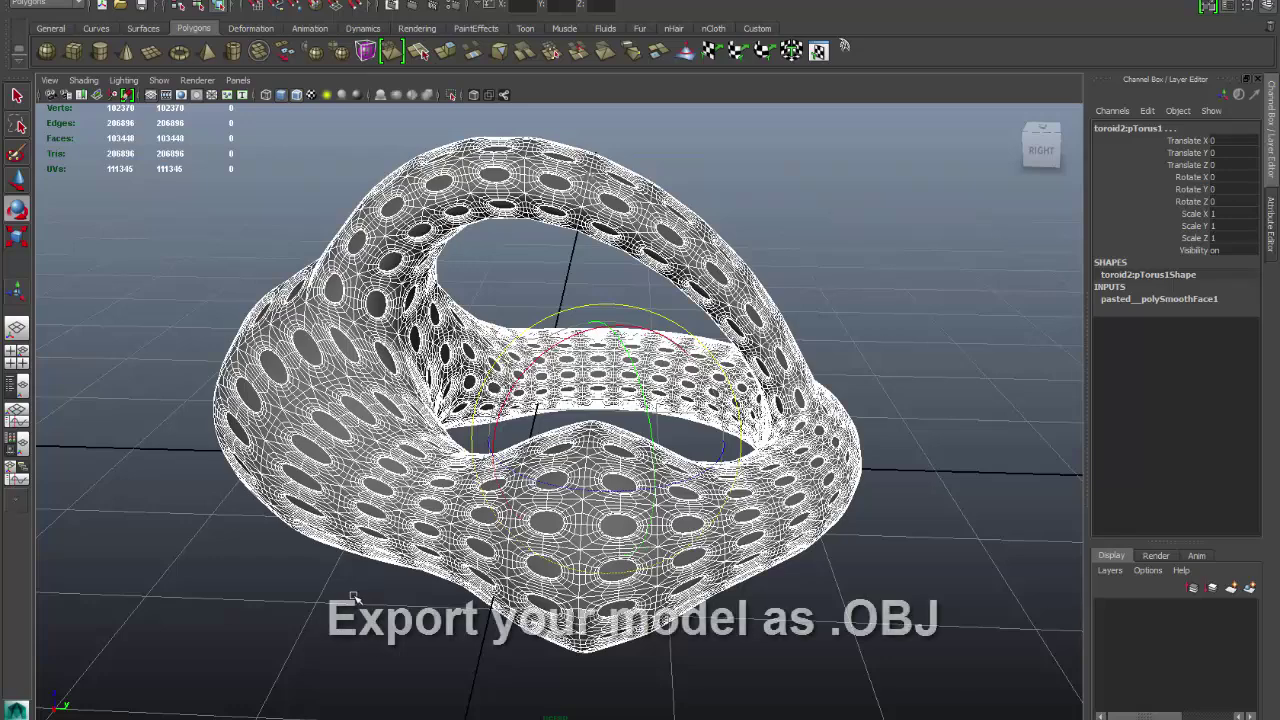
- Export the selected meshes as an OBJ file named toroid_model in the G:\Class_videos\STL folder, then clear the selection
{"action": "key", "text": "alt+f"}
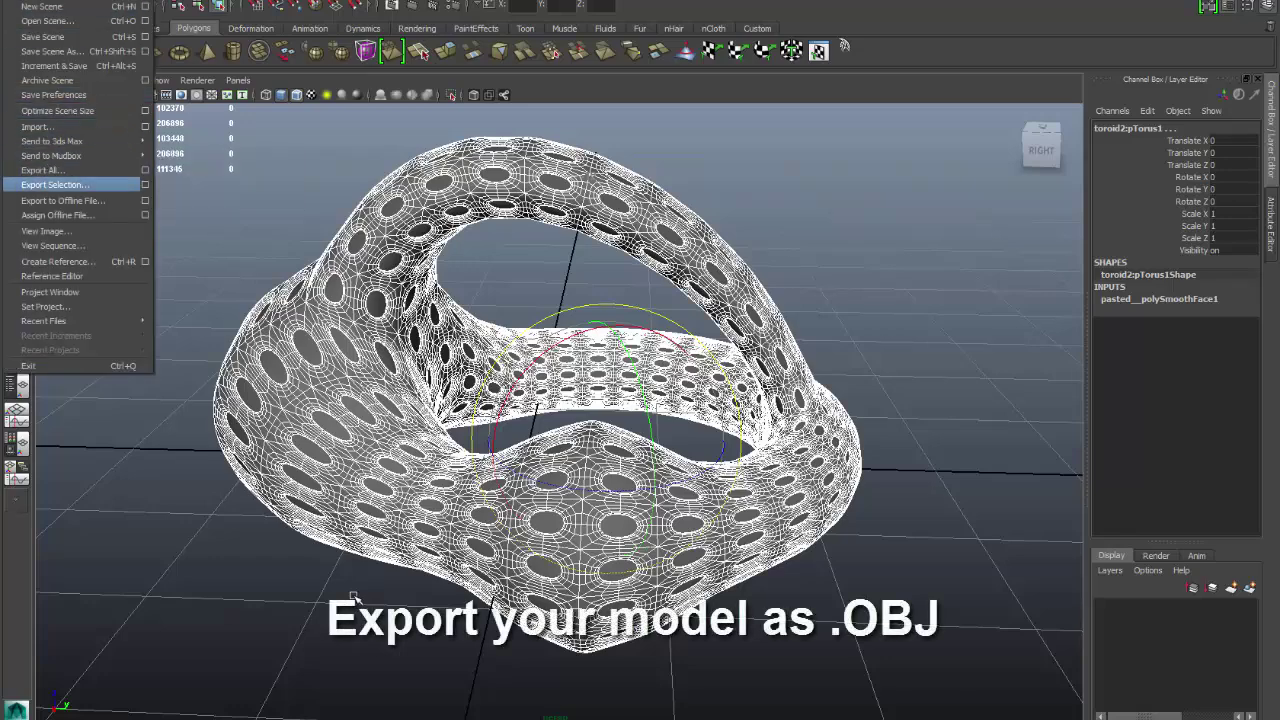
{"action": "key", "text": "Return"}
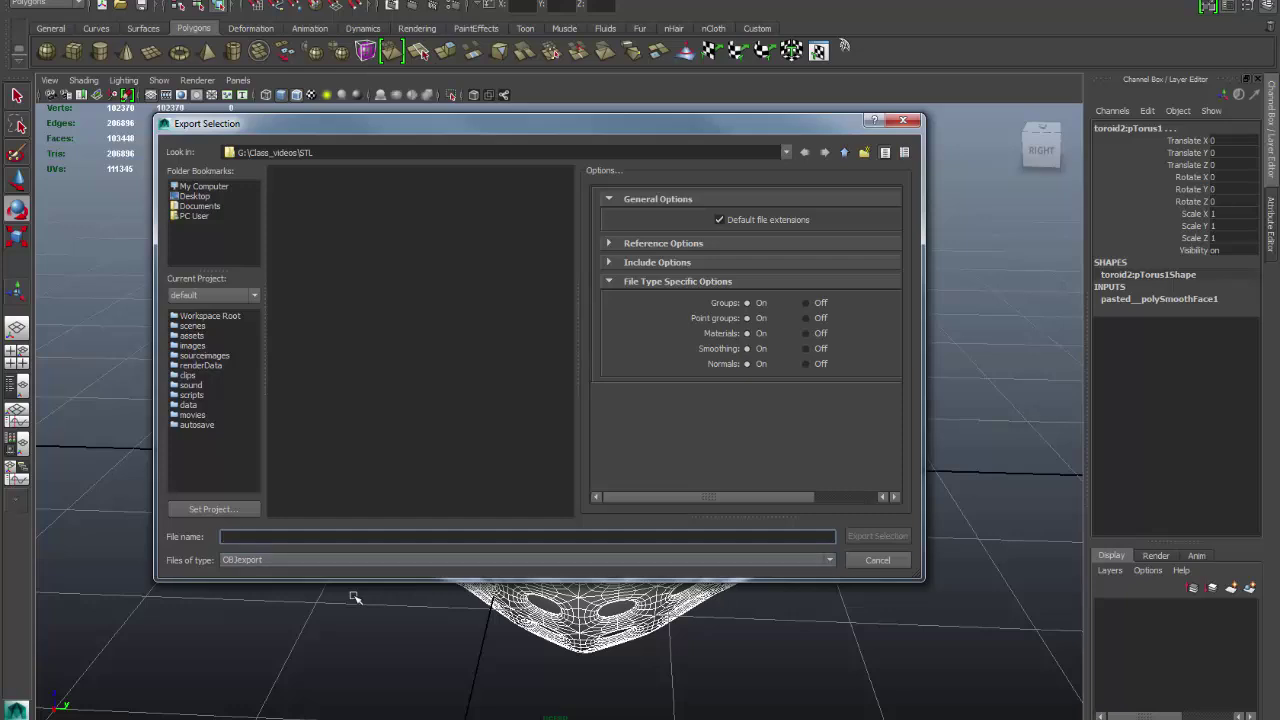
{"action": "key", "text": "Tab"}
{"action": "key", "text": "alt+Down"}
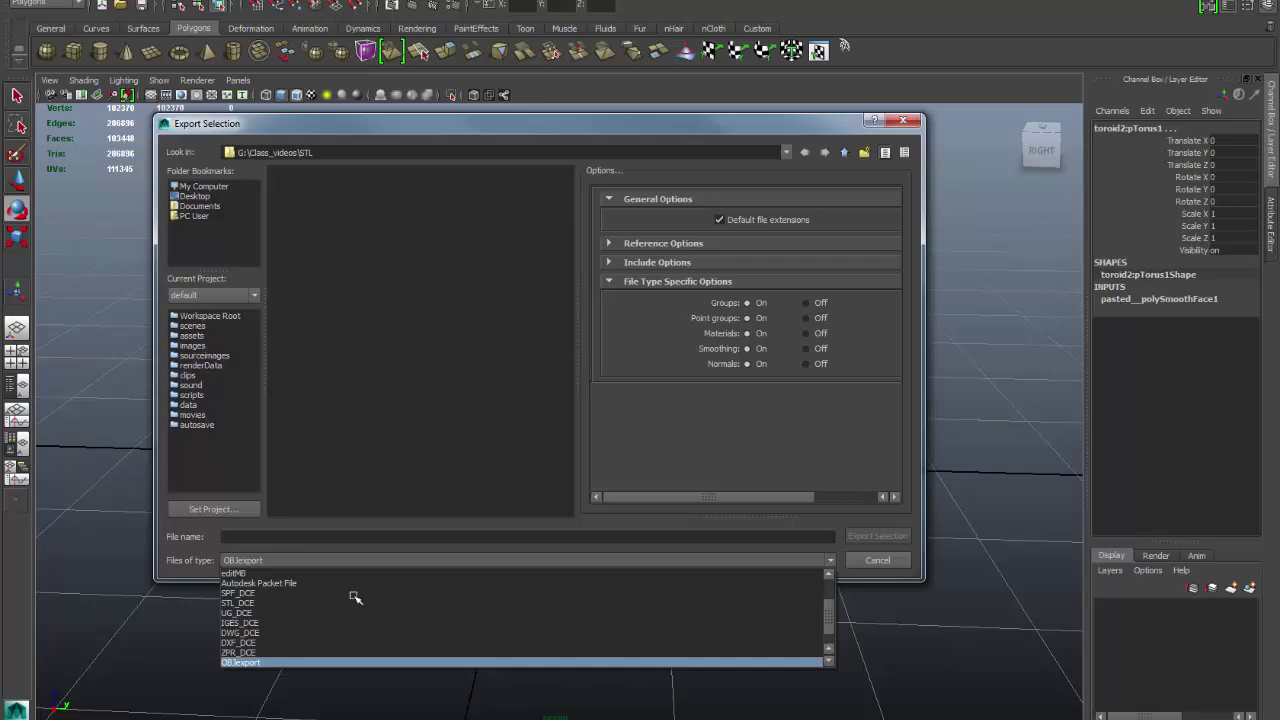
{"action": "key", "text": "Return"}
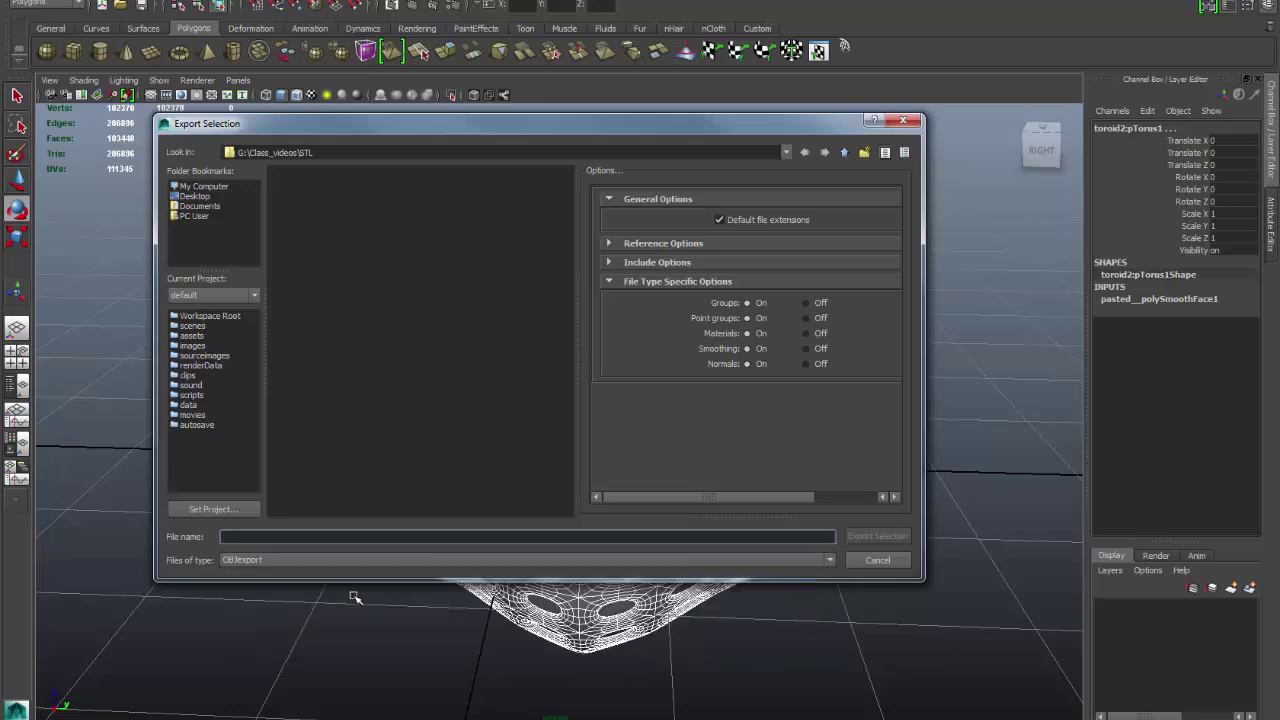
{"action": "type", "text": "to"}
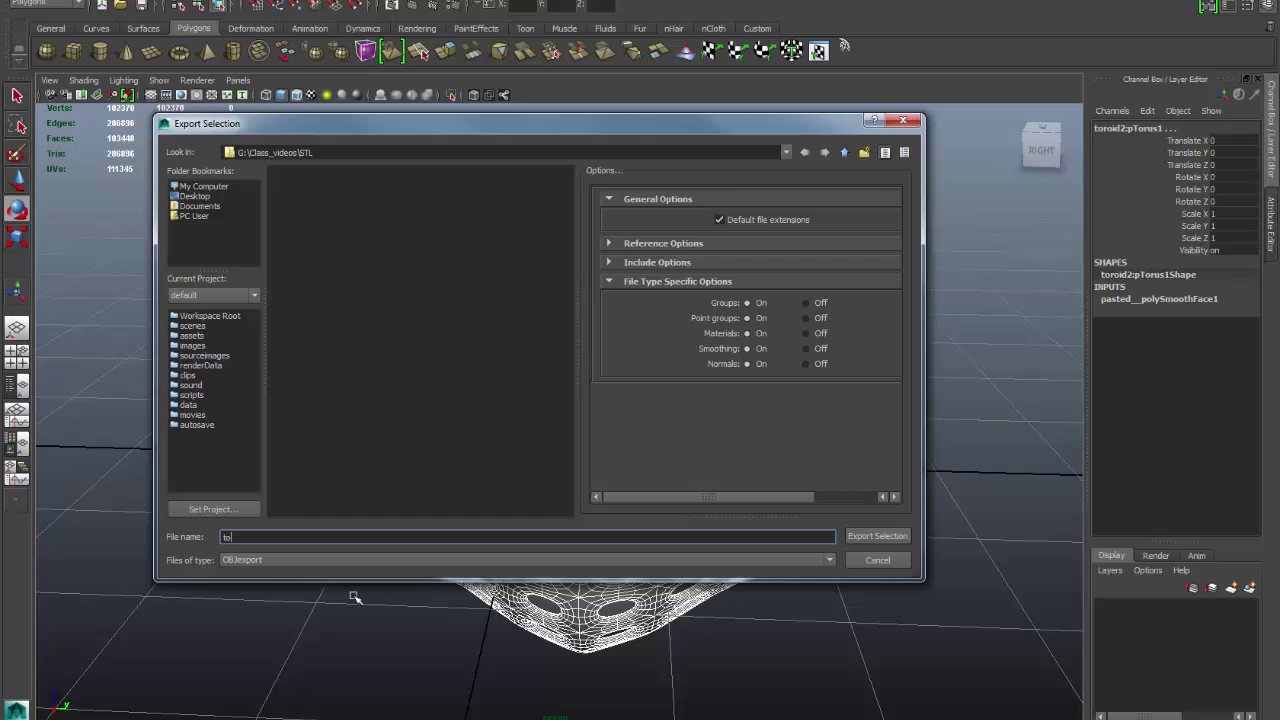
{"action": "type", "text": "roid_model"}
{"action": "key", "text": "Return"}
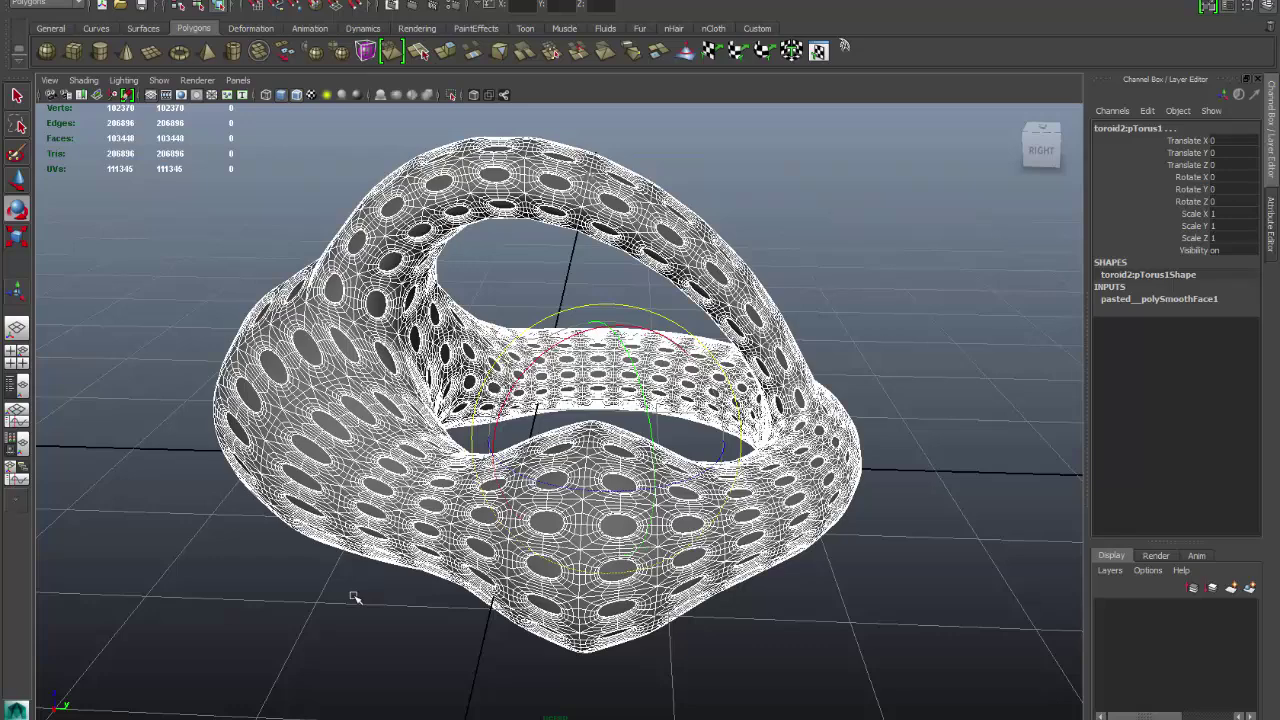
{"action": "left_click", "coordinate": [355, 597]}
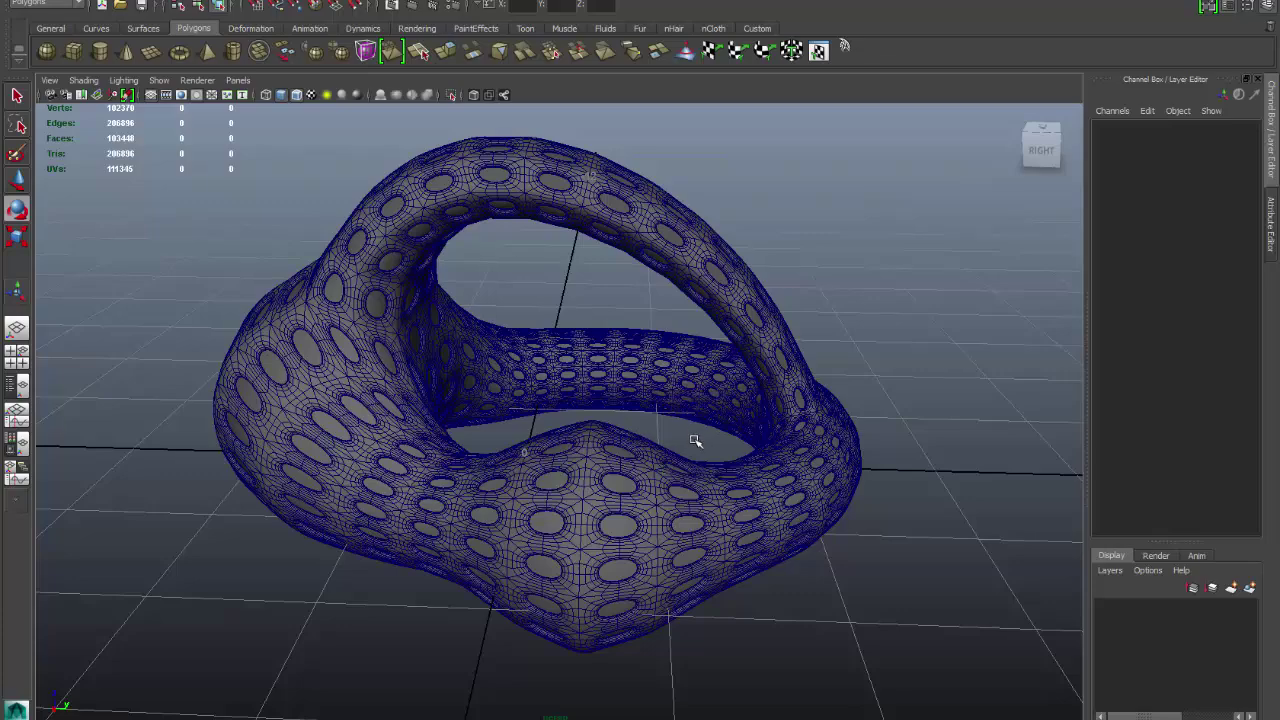
{"action": "scroll", "coordinate": [696, 438], "scroll_direction": "down", "scroll_amount": 2}
{"action": "scroll", "coordinate": [696, 438], "scroll_direction": "up", "scroll_amount": 6}
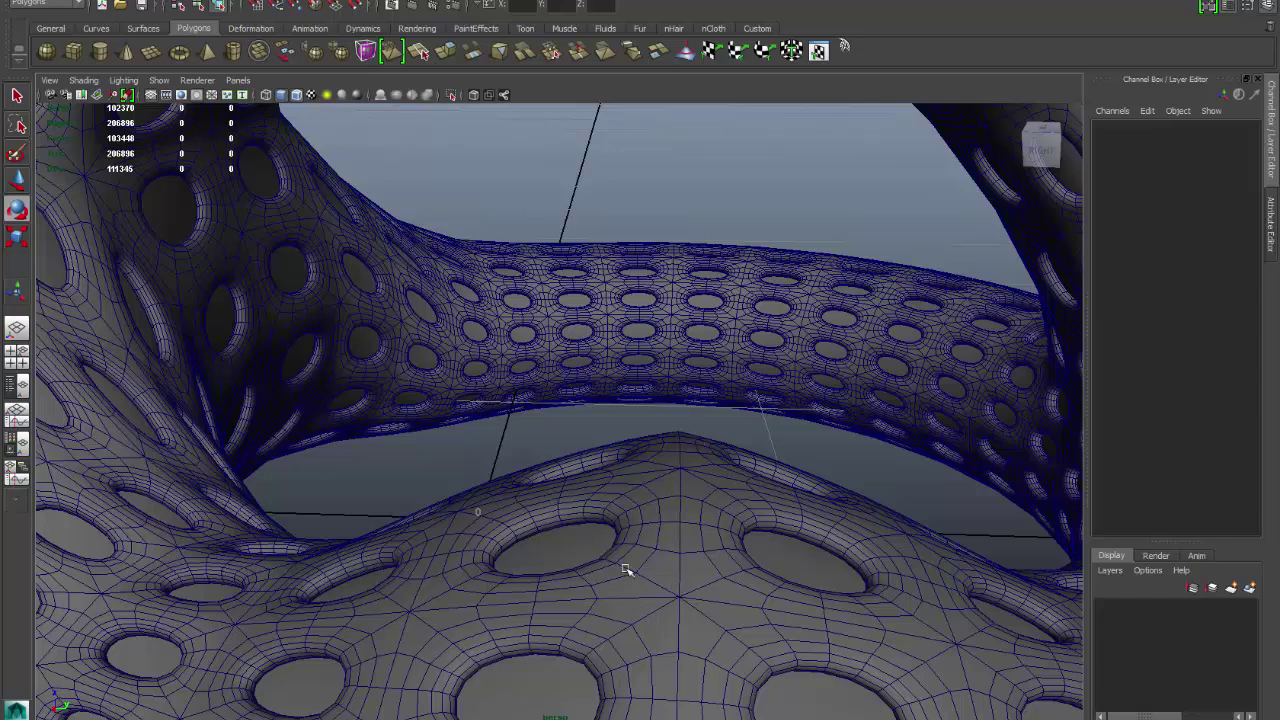
{"action": "scroll", "coordinate": [694, 595], "scroll_direction": "down", "scroll_amount": 5}
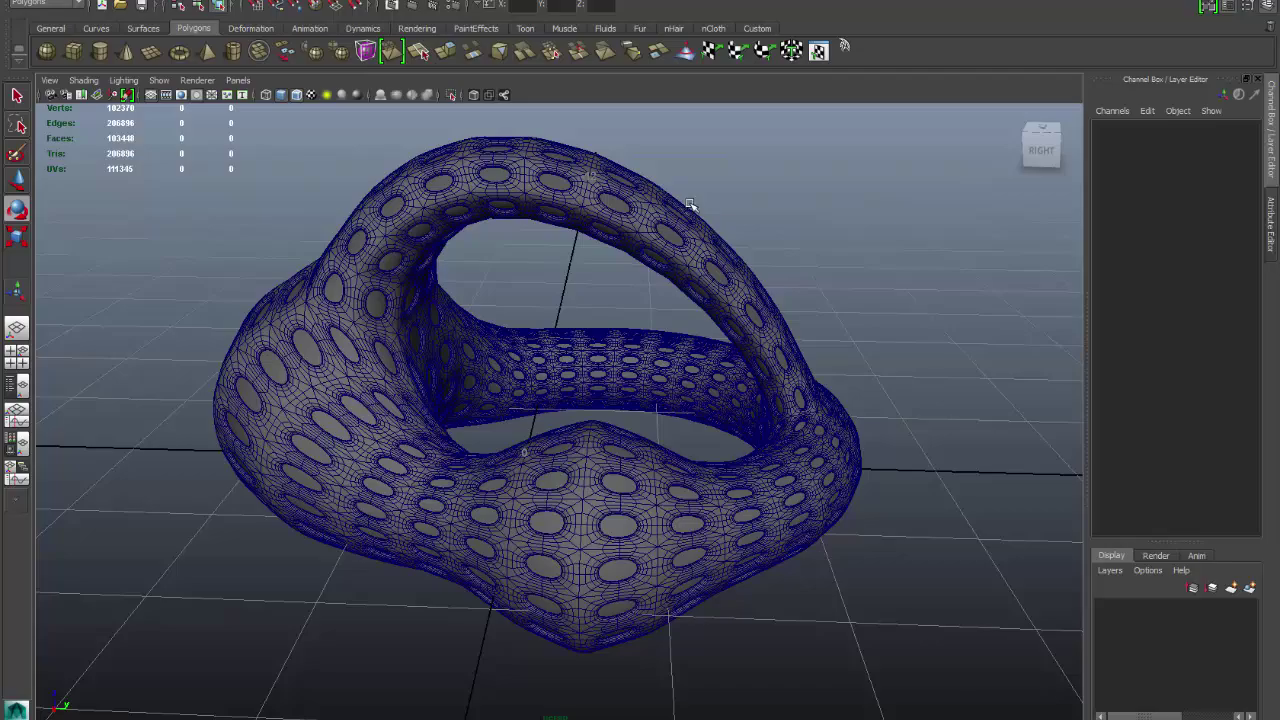
{"action": "scroll", "coordinate": [691, 206], "scroll_direction": "up", "scroll_amount": 5}
{"action": "scroll", "coordinate": [691, 206], "scroll_direction": "down", "scroll_amount": 4}
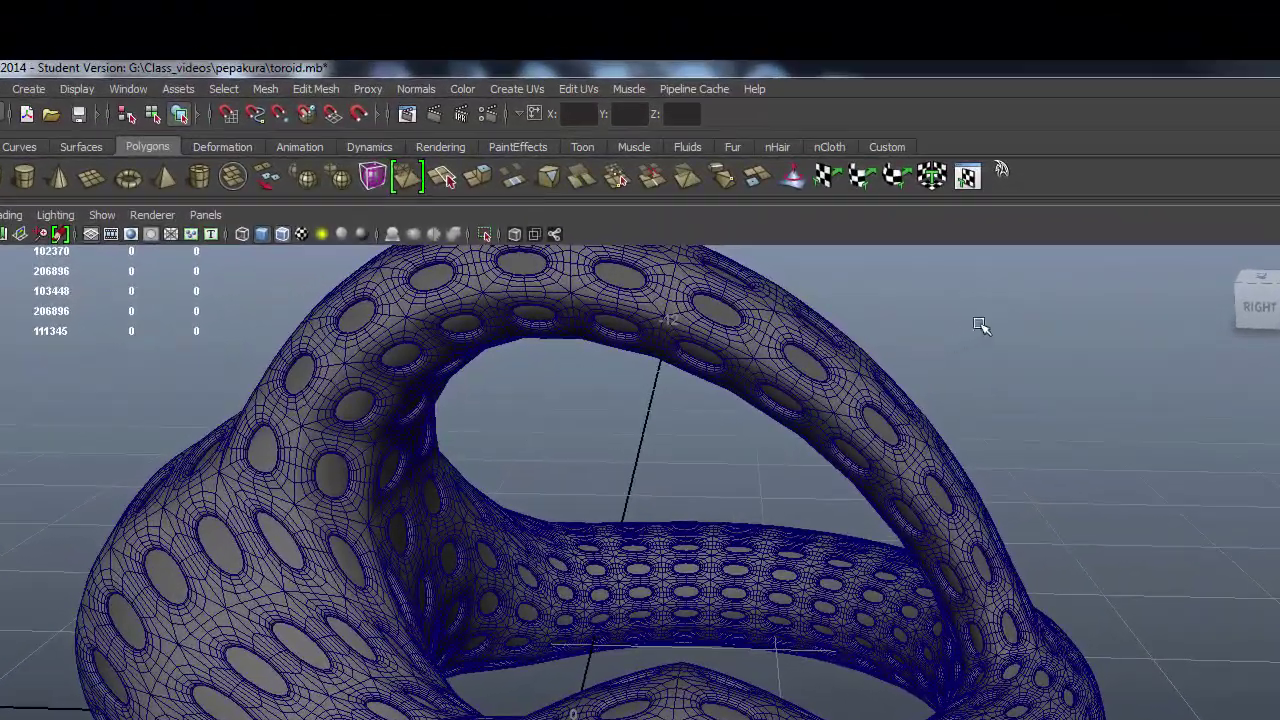
- Select both toroid meshes and export the selection as STL_DCE under the file name toroid_model
{"action": "left_click_drag", "start_coordinate": [848, 187], "coordinate": [703, 260]}
{"action": "left_click_drag", "start_coordinate": [797, 417], "coordinate": [691, 454]}
{"action": "left_click", "coordinate": [3, 88]}
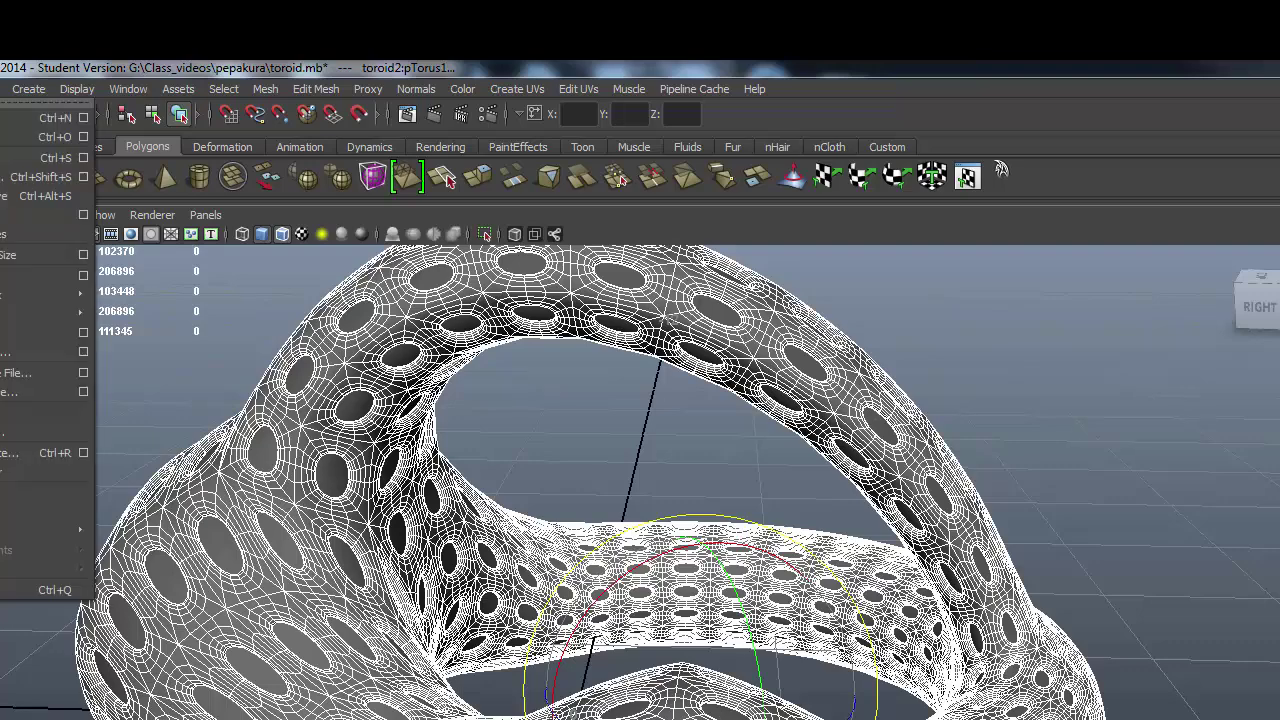
{"action": "mouse_move", "coordinate": [40, 313]}
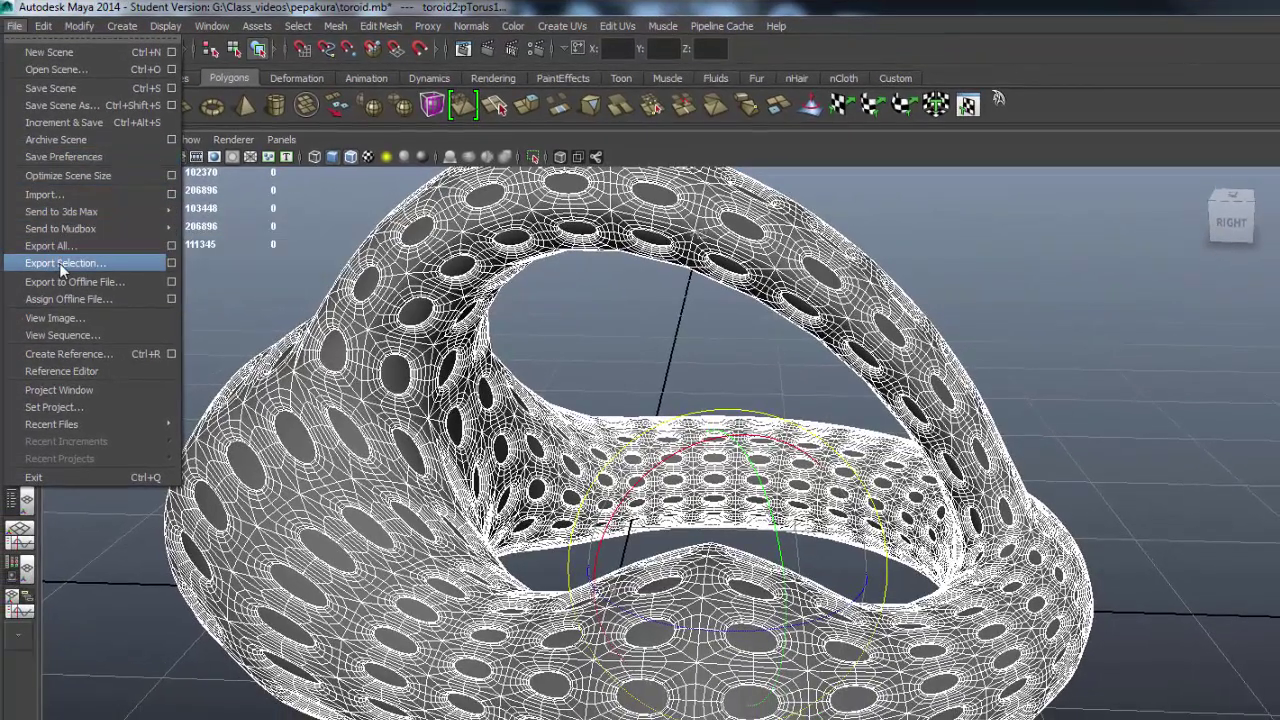
{"action": "left_click", "coordinate": [65, 263]}
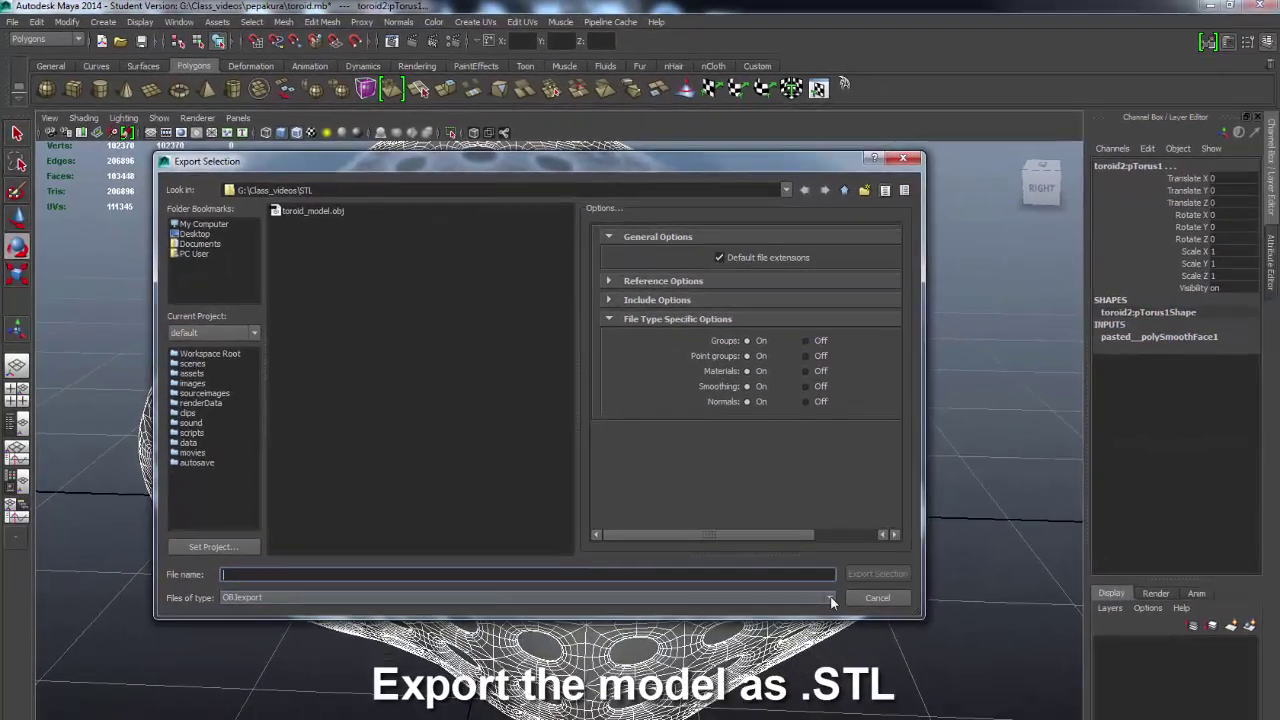
{"action": "left_click", "coordinate": [971, 699]}
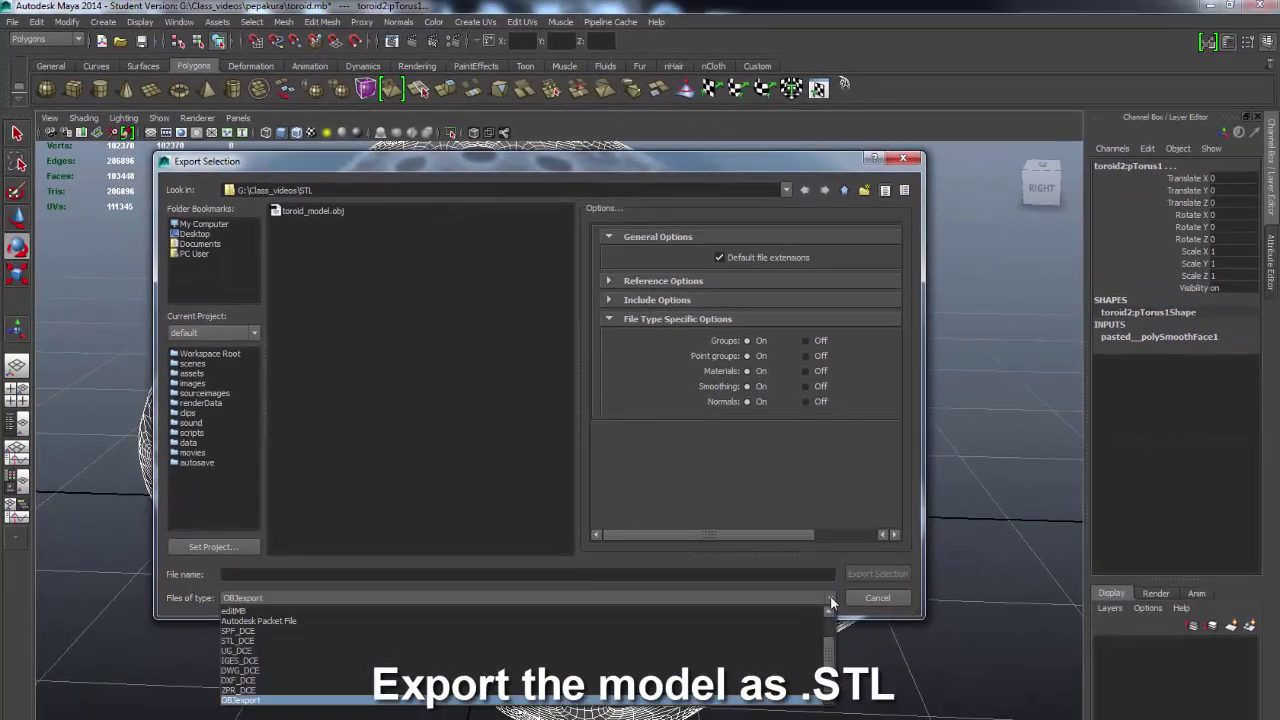
{"action": "left_click", "coordinate": [246, 641]}
{"action": "left_click", "coordinate": [321, 575]}
{"action": "type", "text": "toroid_model"}
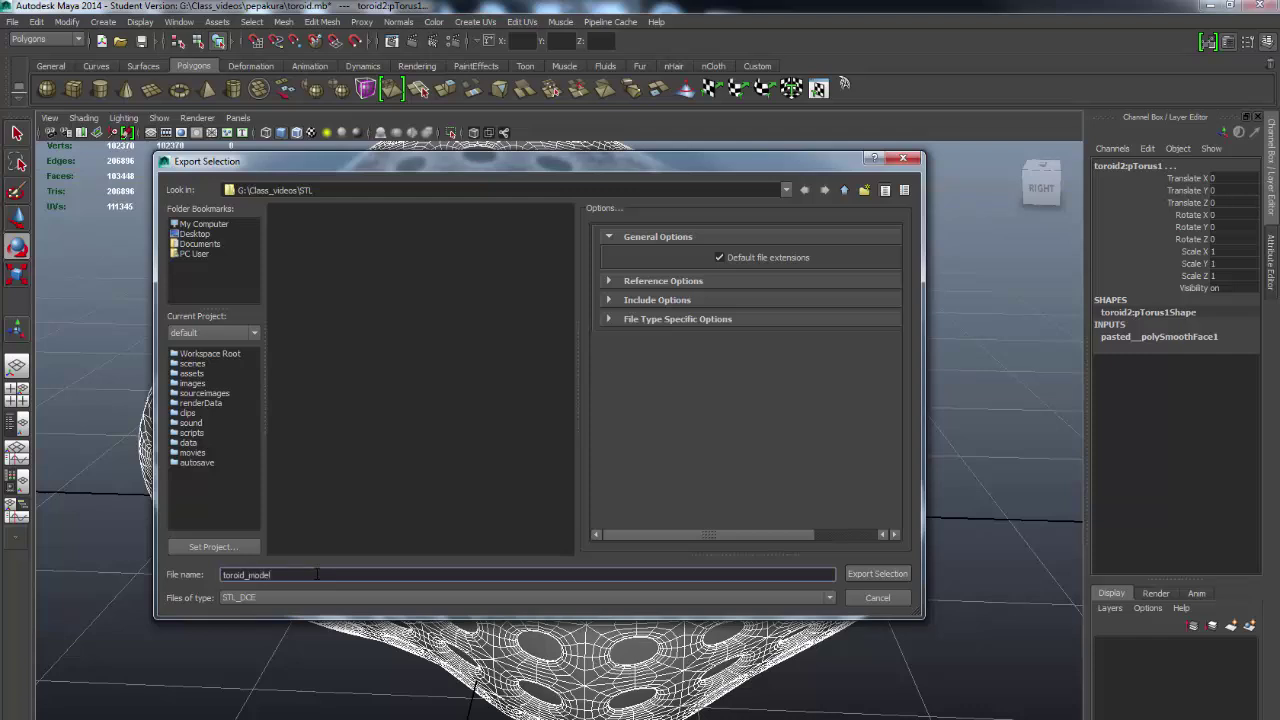
{"action": "left_click", "coordinate": [886, 574]}
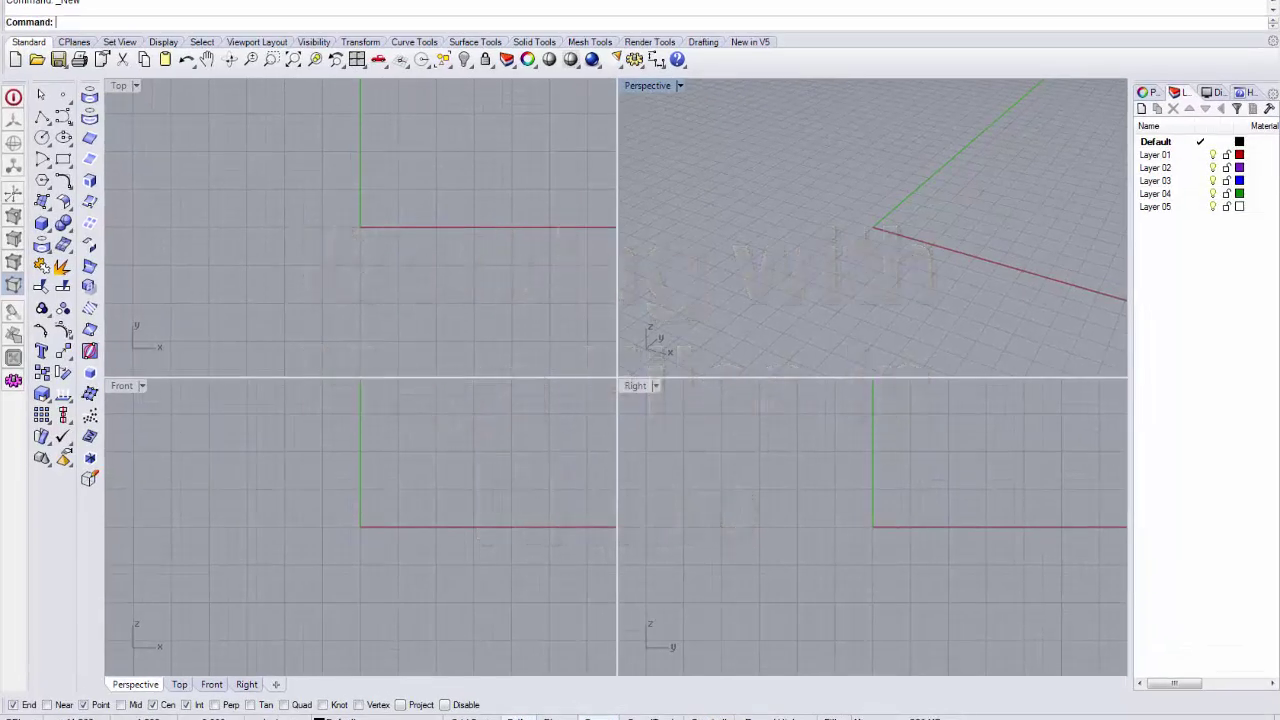
- In Rhinoceros, start a new model from the Small Objects - Inches template
{"action": "left_click", "coordinate": [20, 3]}
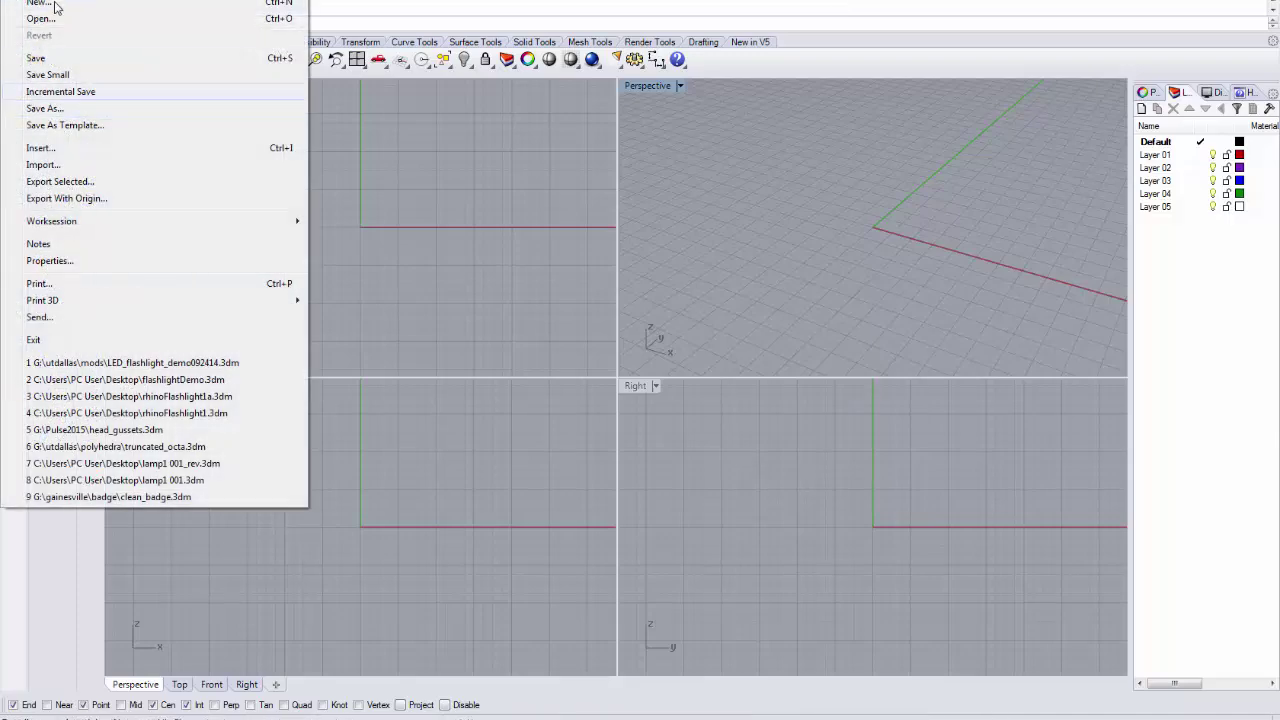
{"action": "left_click", "coordinate": [40, 3]}
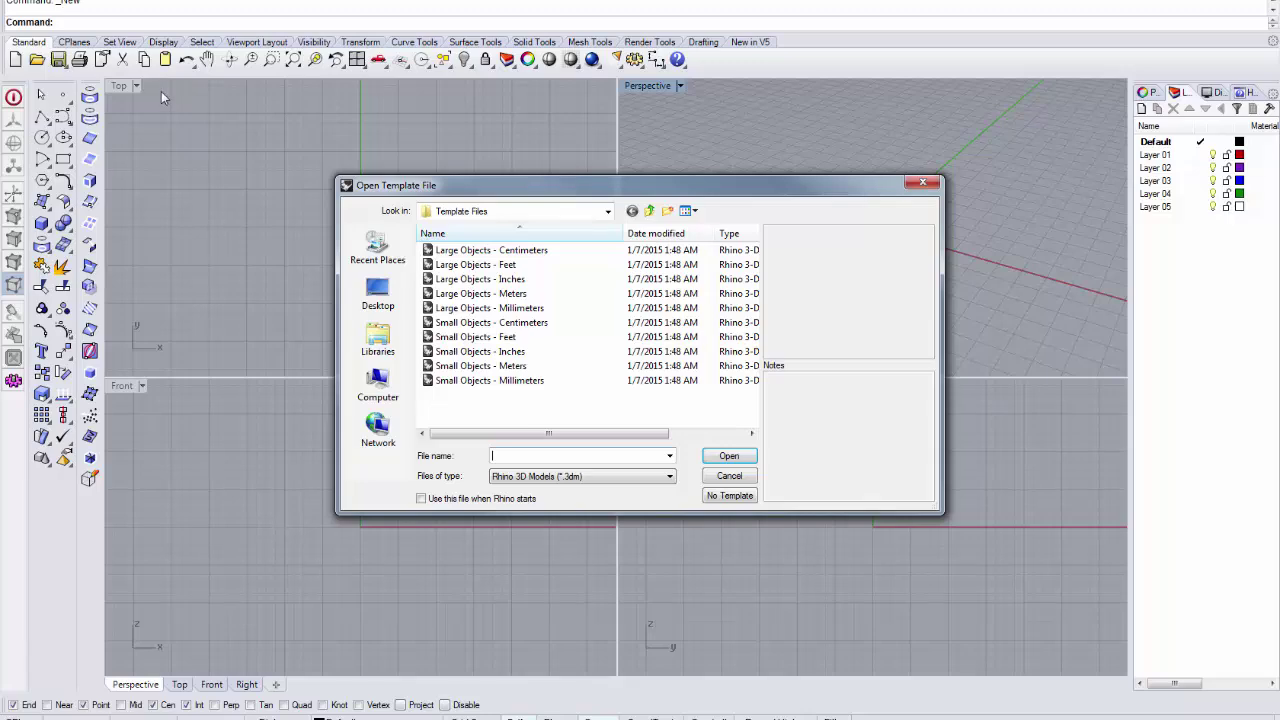
{"action": "left_click", "coordinate": [511, 353]}
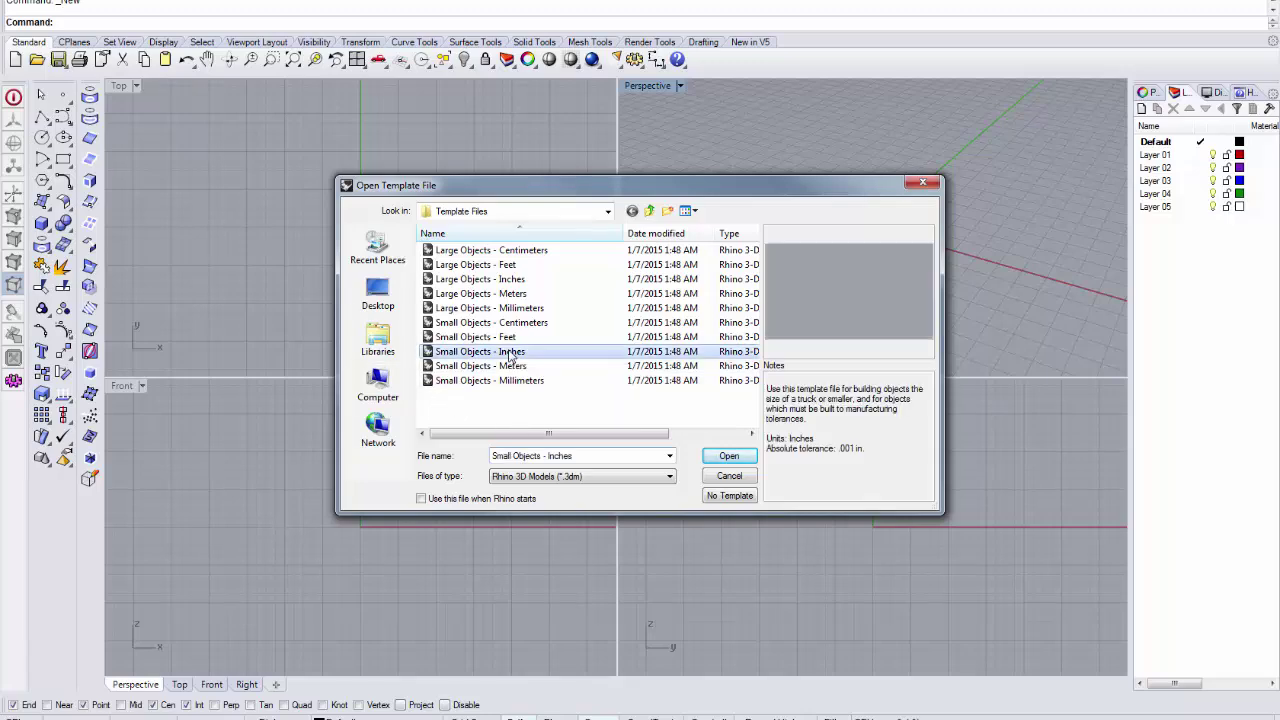
{"action": "double_click", "coordinate": [511, 353]}
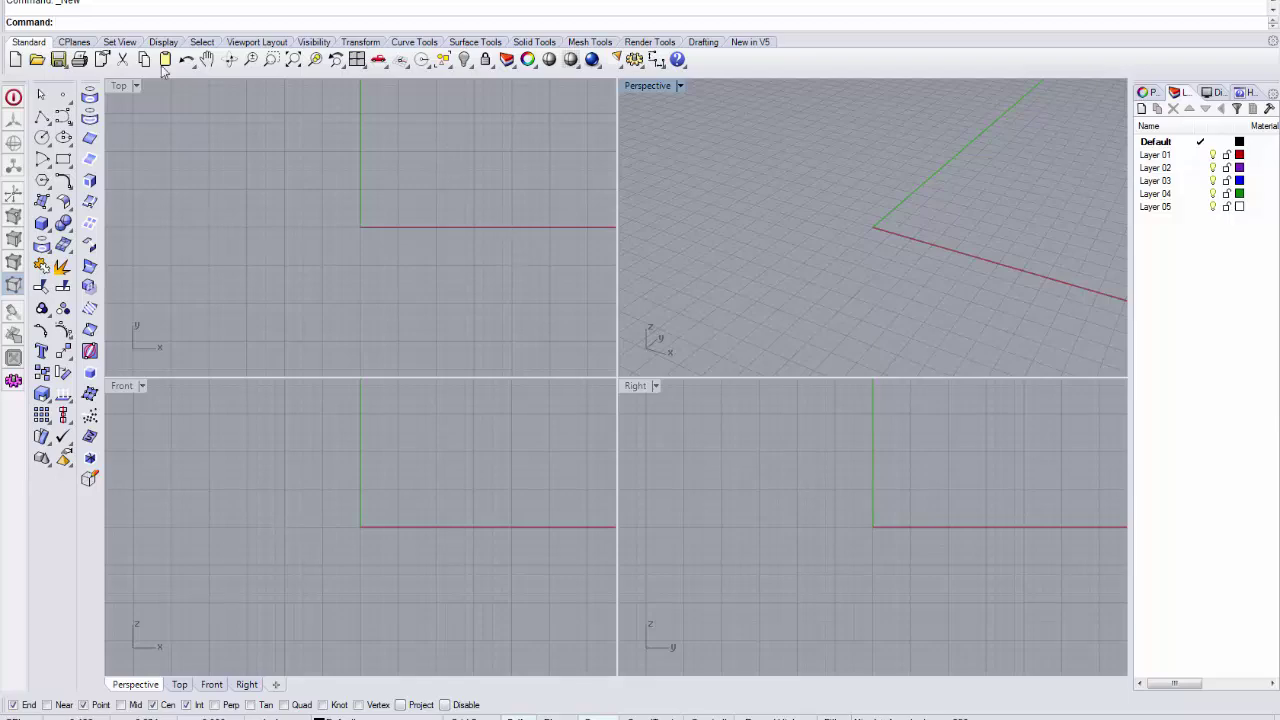
- Import the OBJ version of toroid_model from G:\Class_videos\STL, bringing OBJ groups in as groups
{"action": "left_click", "coordinate": [11, 0]}
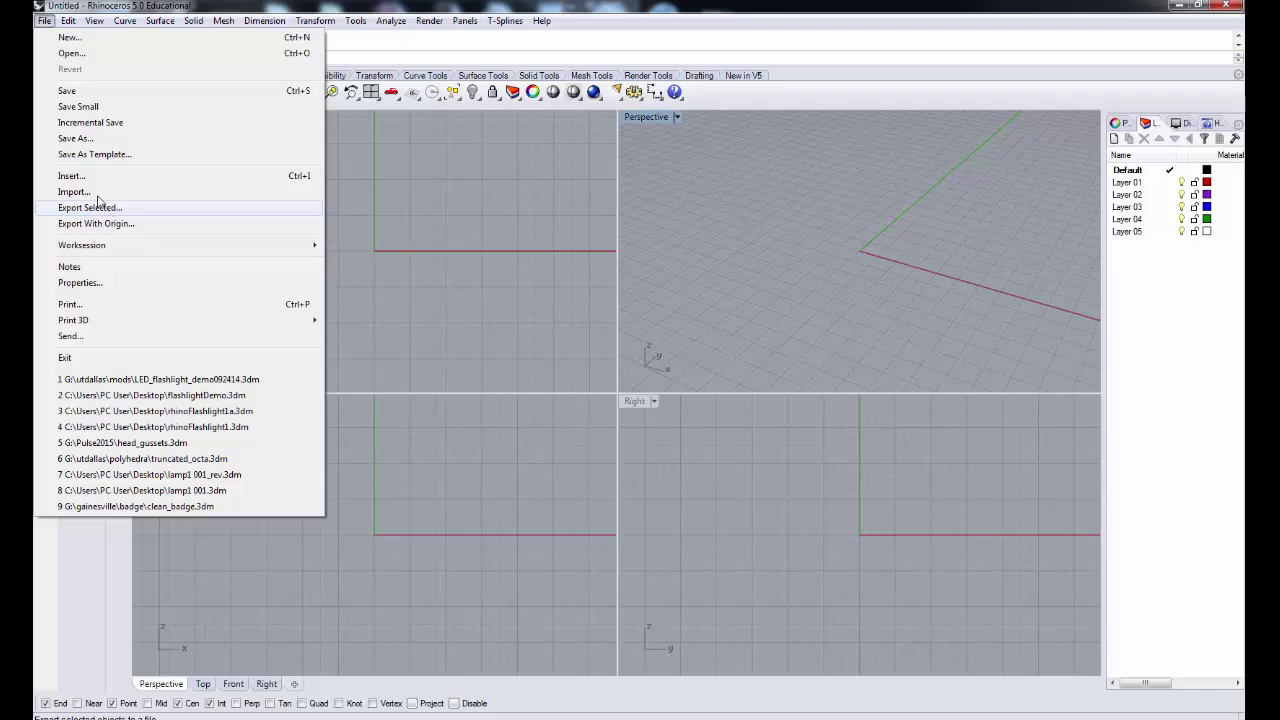
{"action": "left_click", "coordinate": [91, 195]}
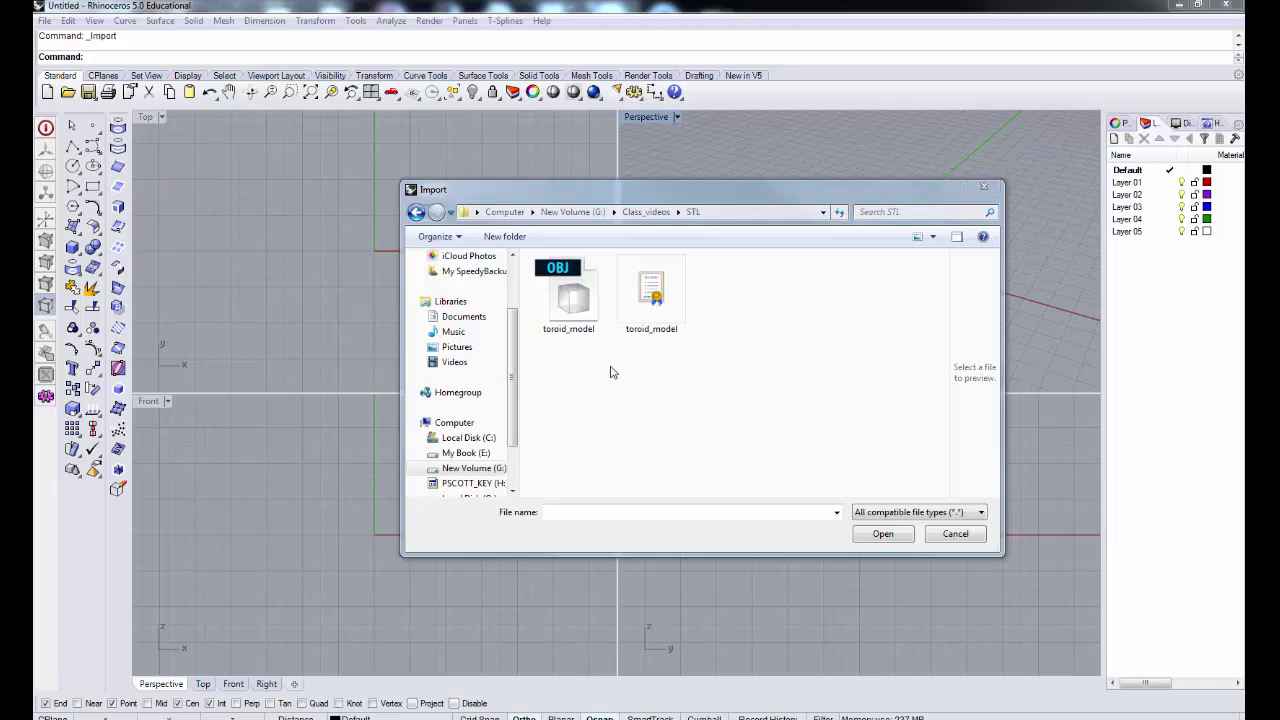
{"action": "double_click", "coordinate": [573, 291]}
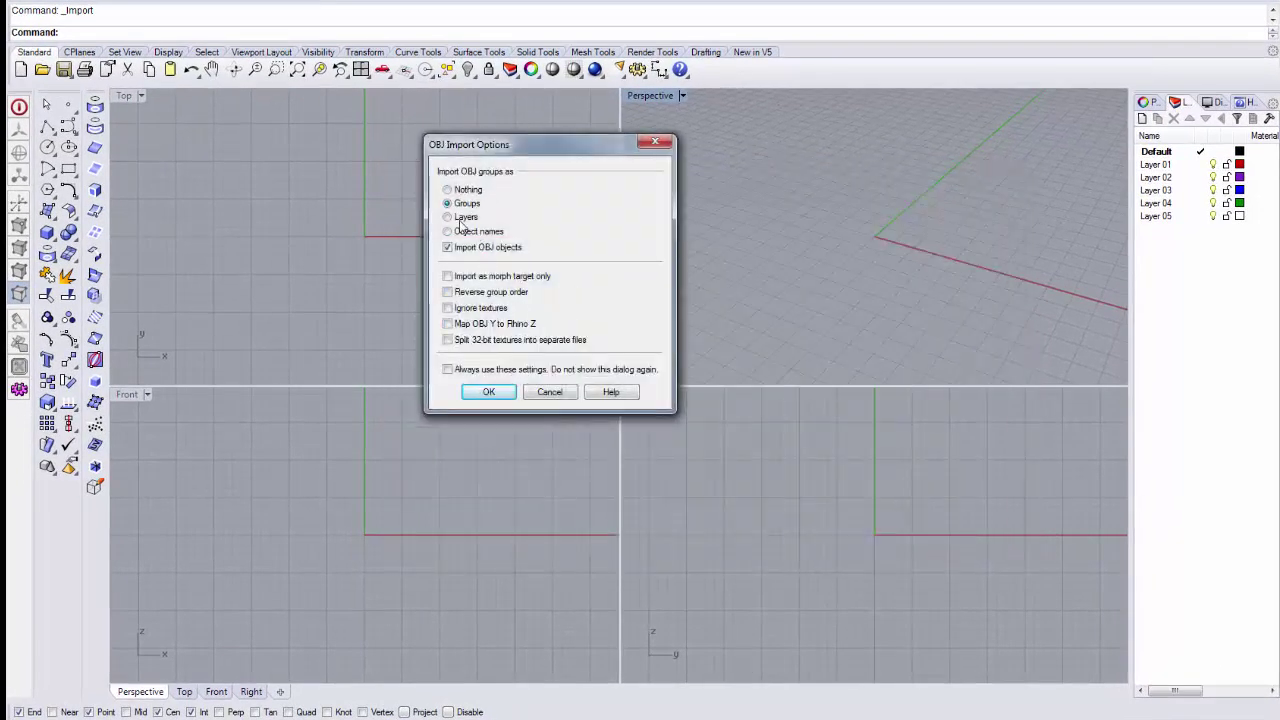
{"action": "left_click", "coordinate": [489, 393]}
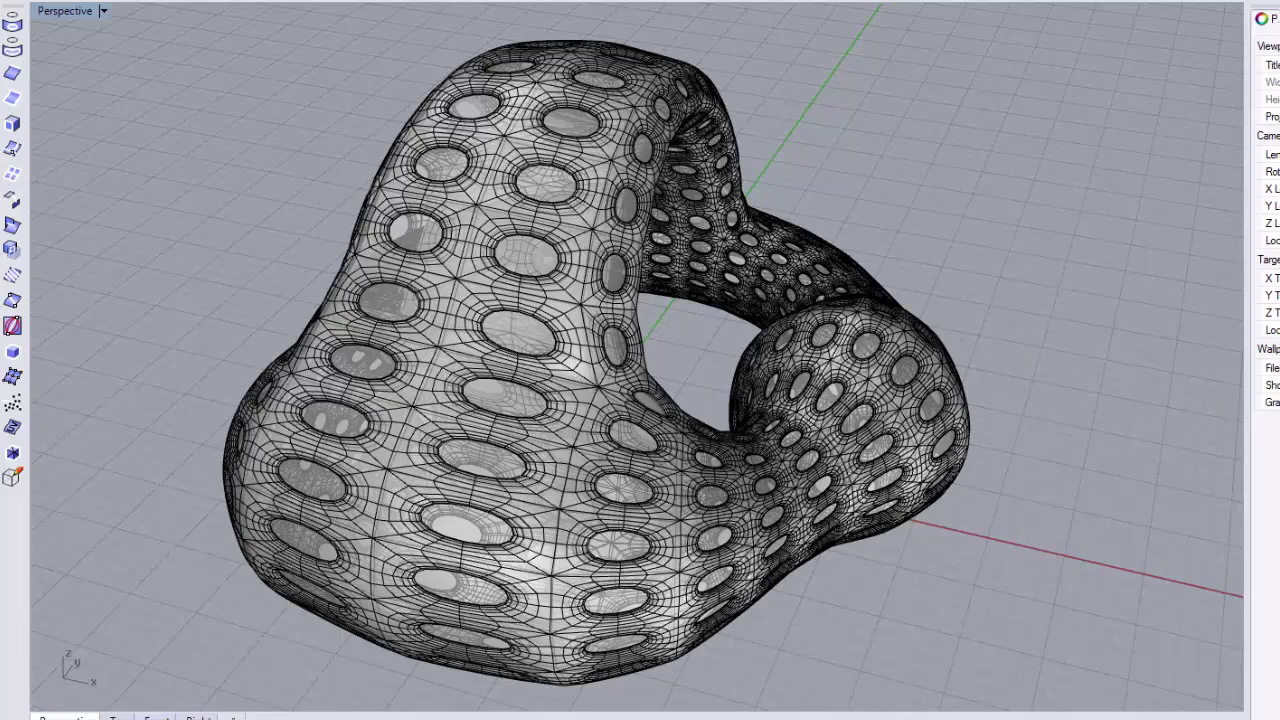
- Move the perforated outer mesh to Layer 01
{"action": "right_click_drag", "start_coordinate": [1003, 234], "coordinate": [1187, 236]}
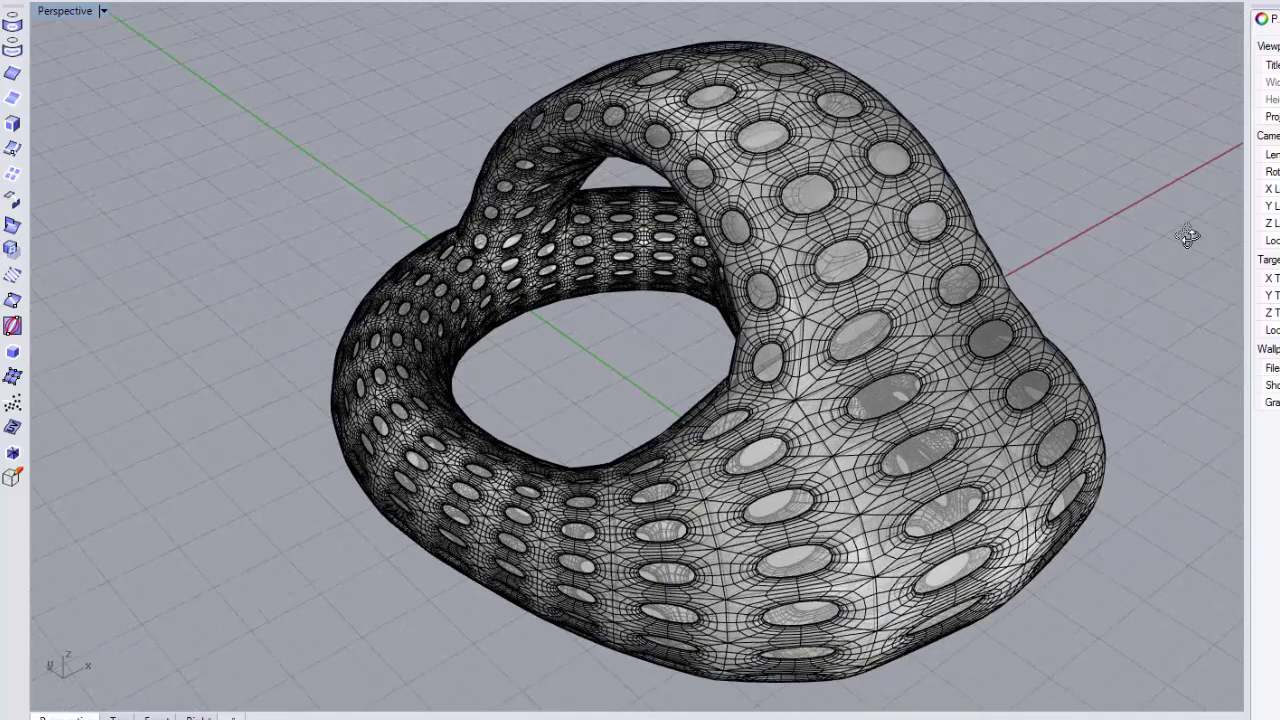
{"action": "right_click_drag", "start_coordinate": [1069, 278], "coordinate": [853, 248], "text": "shift"}
{"action": "left_click", "coordinate": [660, 101]}
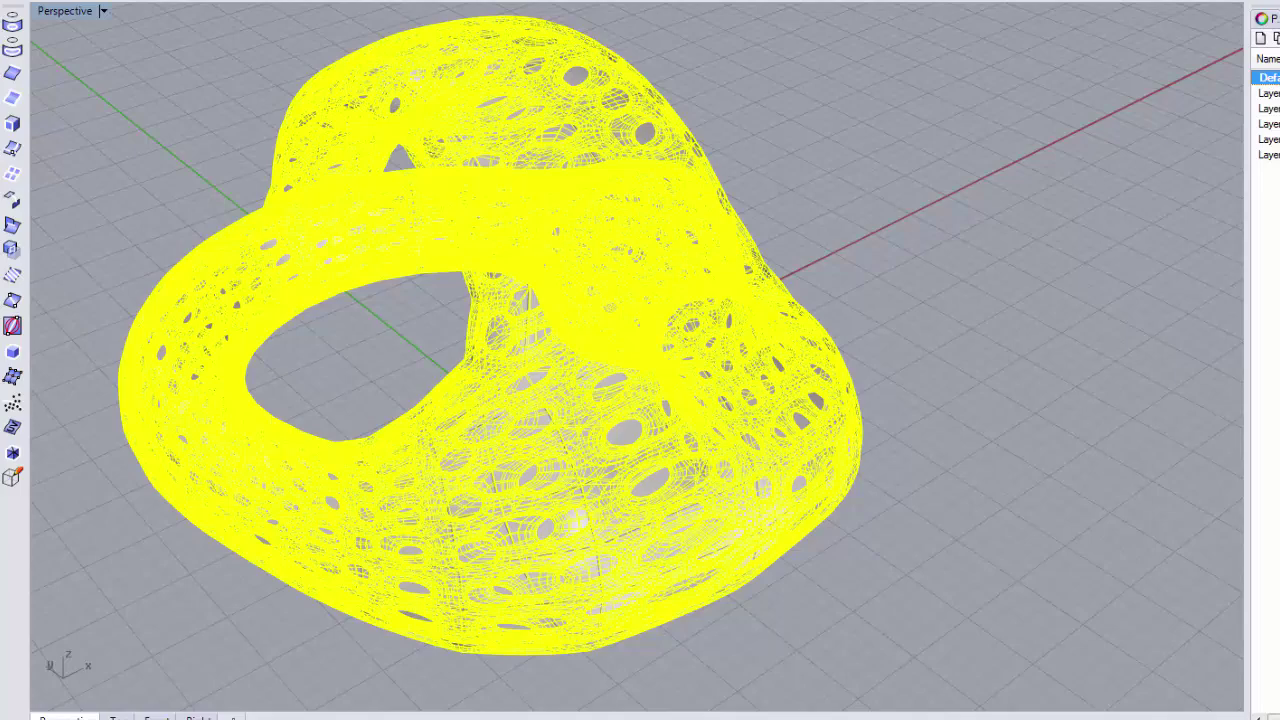
{"action": "right_click", "coordinate": [1170, 156]}
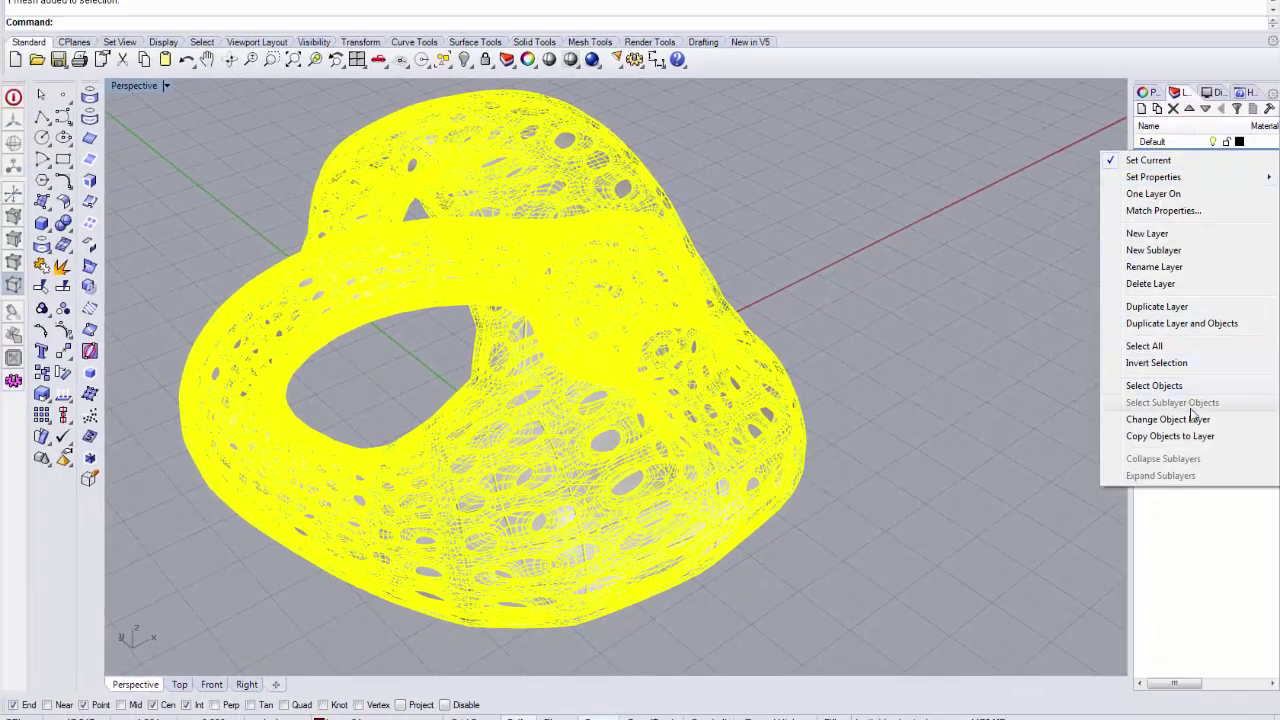
{"action": "left_click", "coordinate": [1191, 418]}
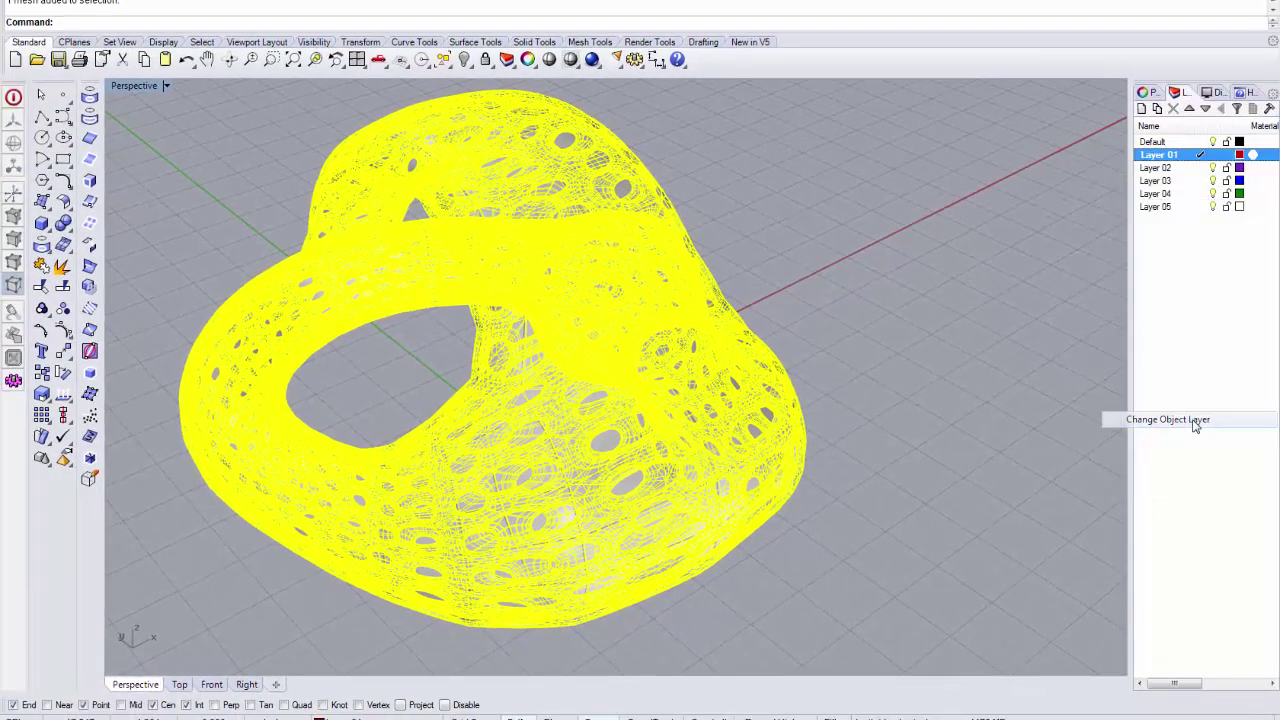
- Set the outer mesh's display color to red and deselect it
{"action": "left_click", "coordinate": [1150, 93]}
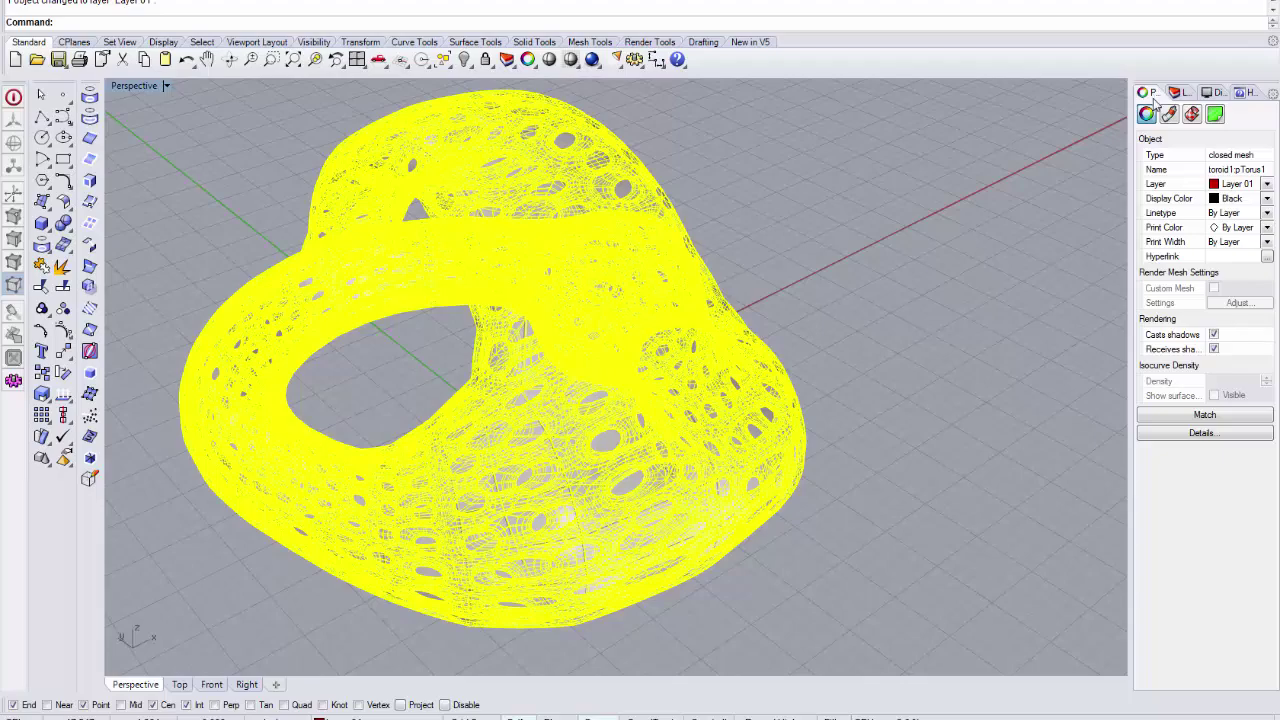
{"action": "left_click", "coordinate": [1230, 199]}
{"action": "left_click", "coordinate": [1235, 265]}
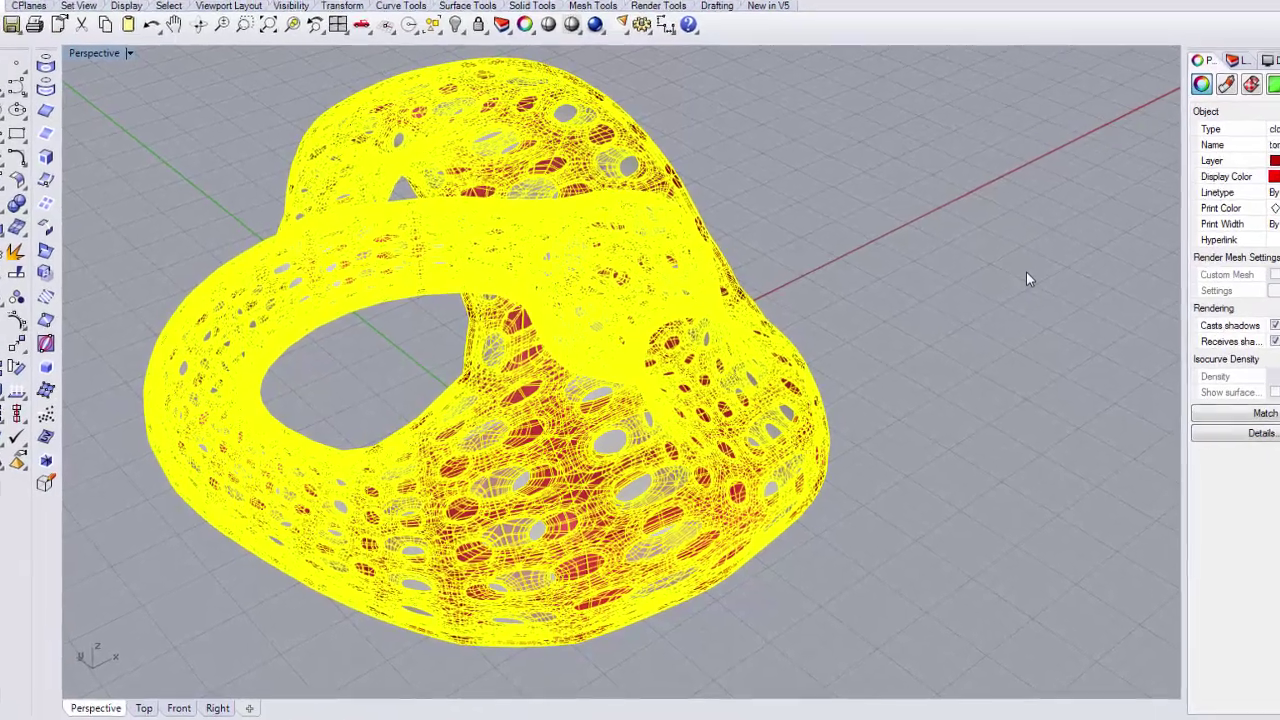
{"action": "left_click", "coordinate": [1026, 271]}
{"action": "right_click_drag", "start_coordinate": [1010, 290], "coordinate": [808, 280]}
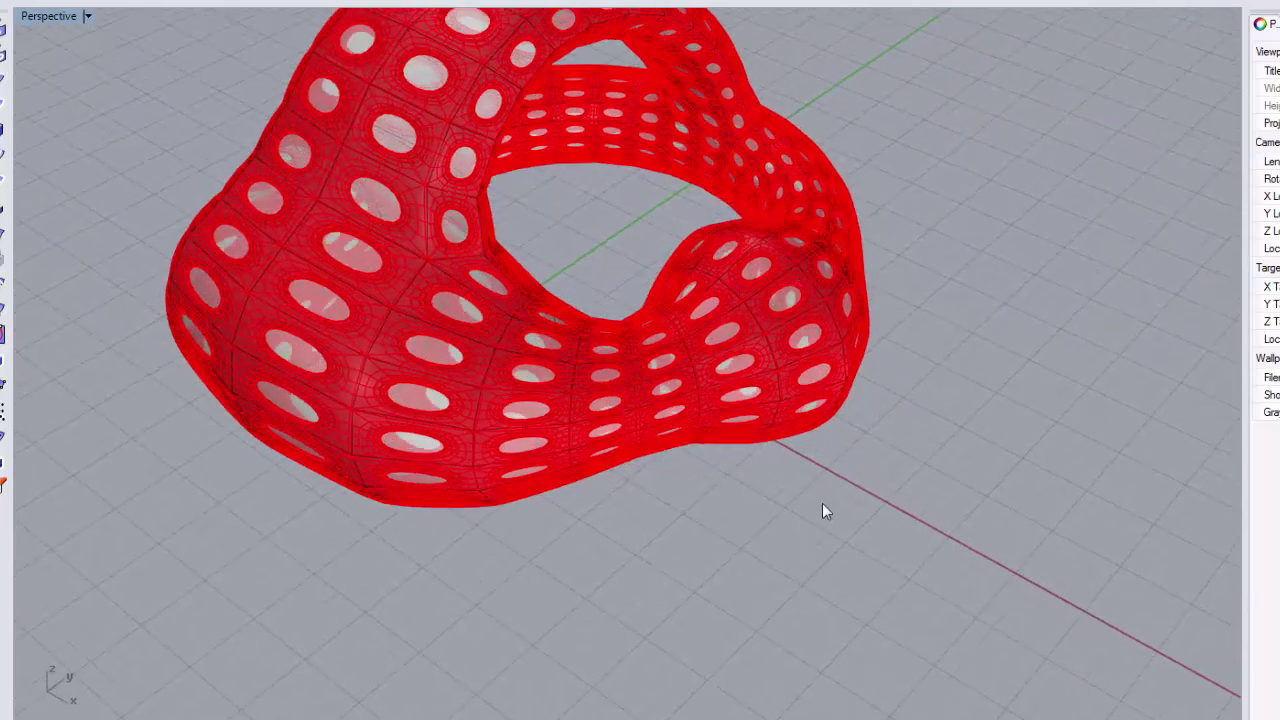
- Run the Check command on the smooth inner mesh, review its report and close it
{"action": "left_click_drag", "start_coordinate": [602, 258], "coordinate": [626, 283]}
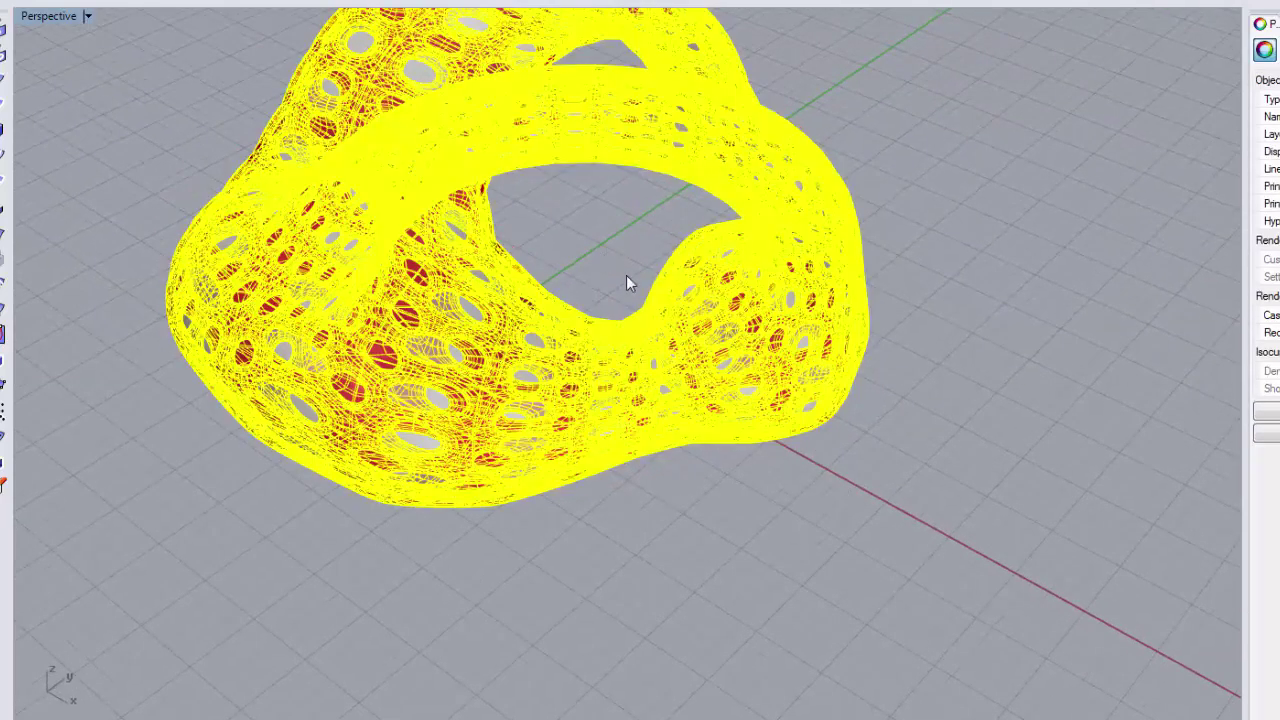
{"action": "left_click", "coordinate": [917, 410]}
{"action": "left_click", "coordinate": [761, 263]}
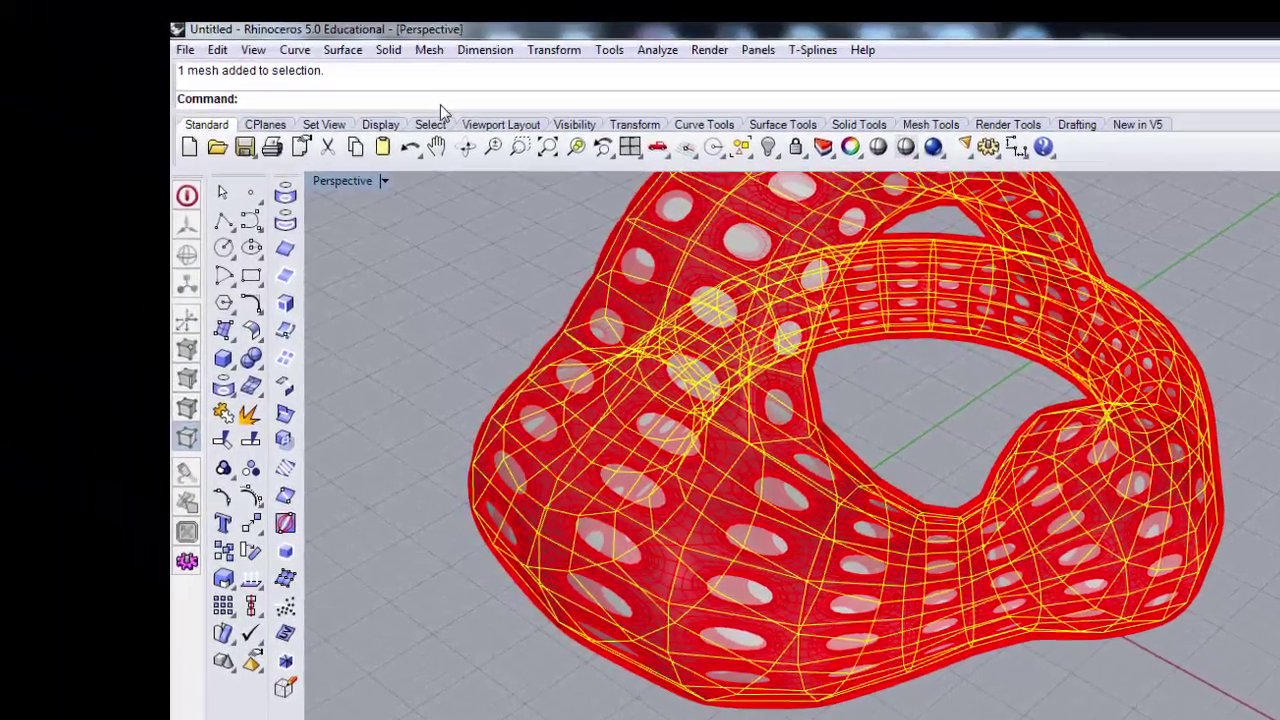
{"action": "type", "text": "Che"}
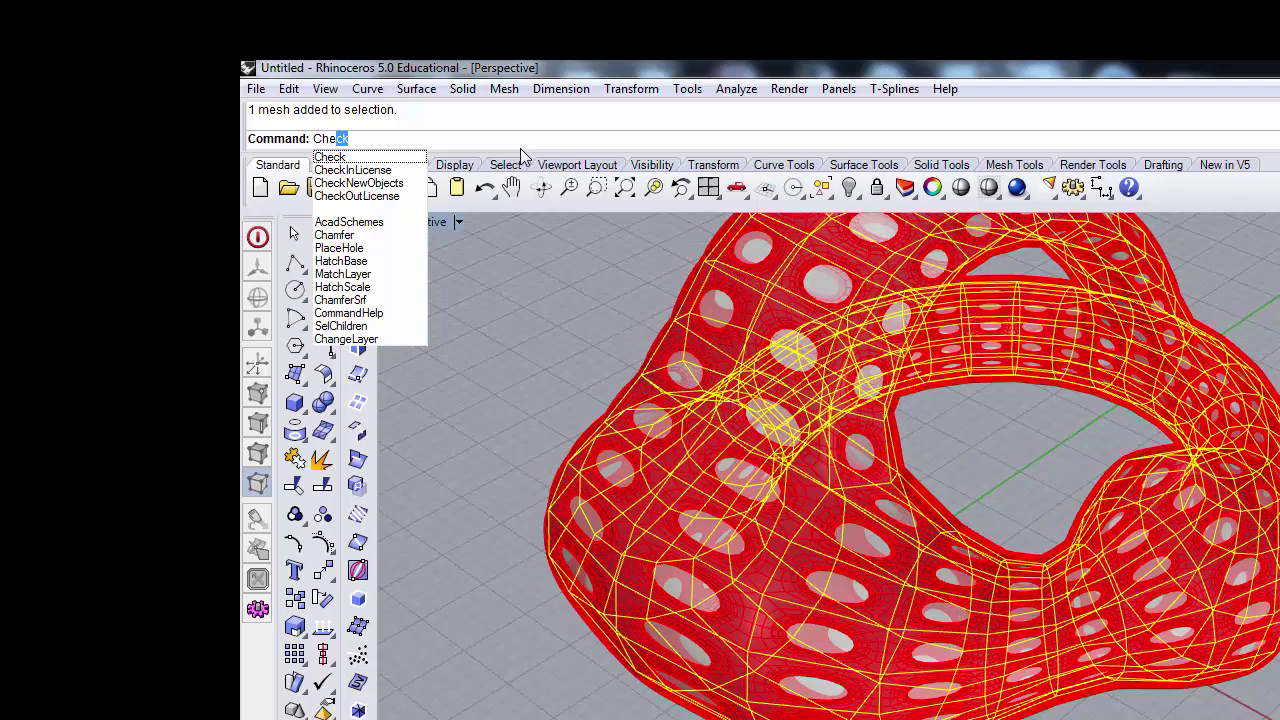
{"action": "type", "text": "ck"}
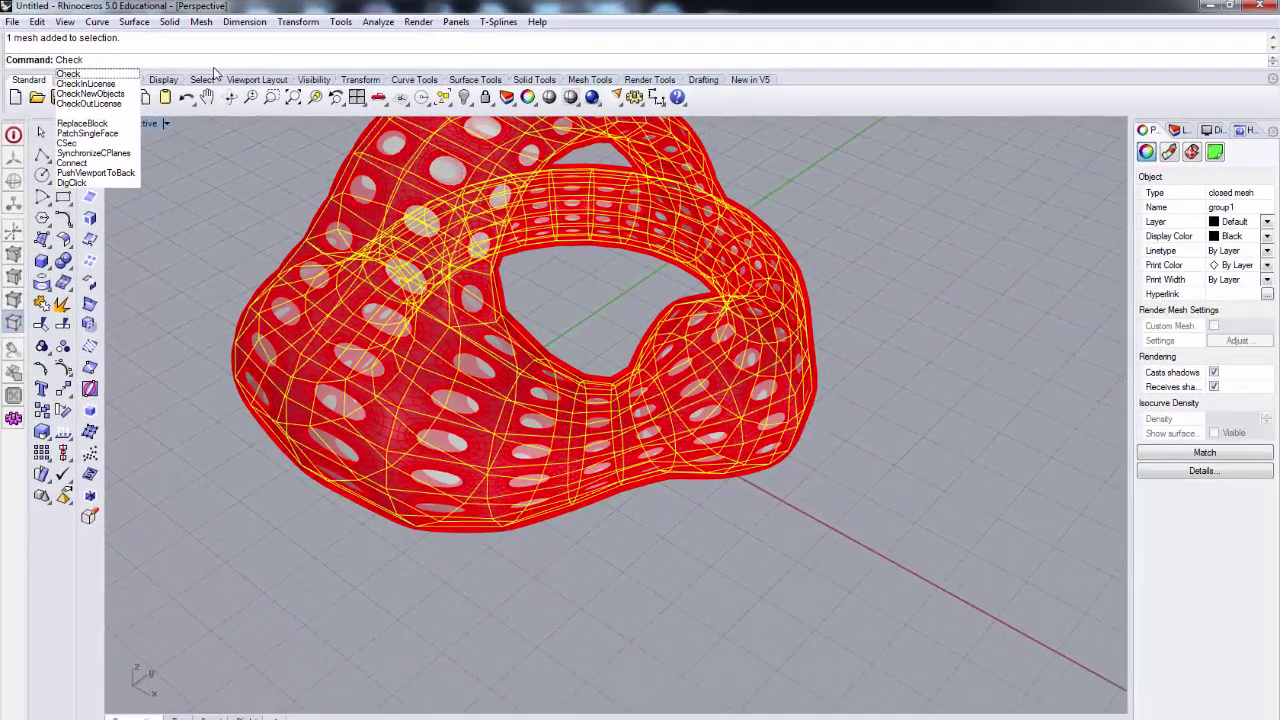
{"action": "key", "text": "Return"}
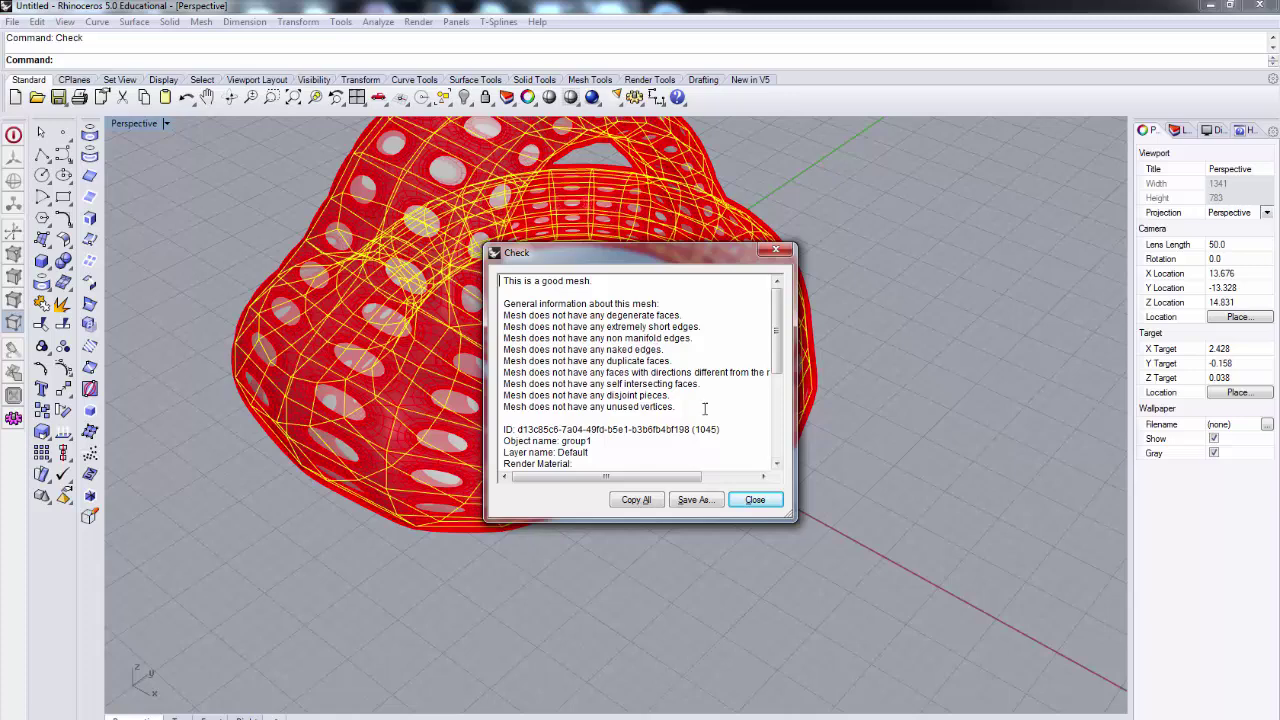
{"action": "left_click", "coordinate": [755, 499]}
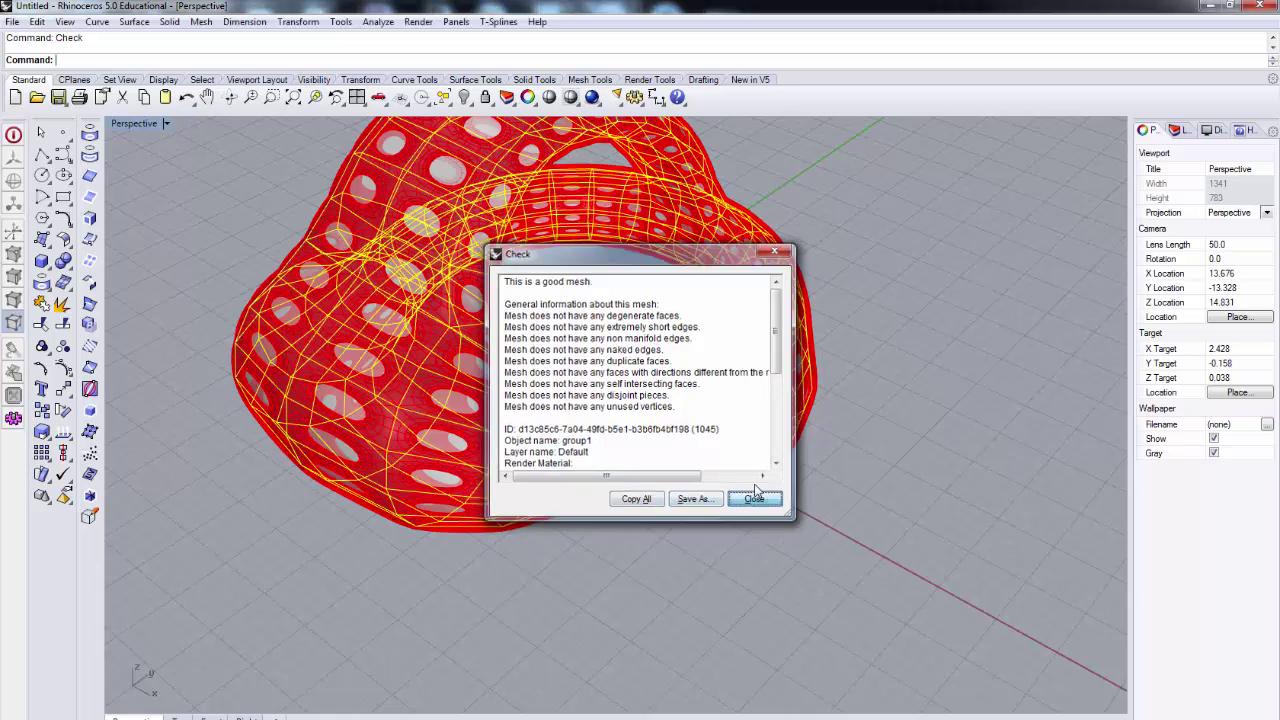
- Run Check on the red perforated outer mesh, review its report and close it
{"action": "left_click", "coordinate": [760, 228]}
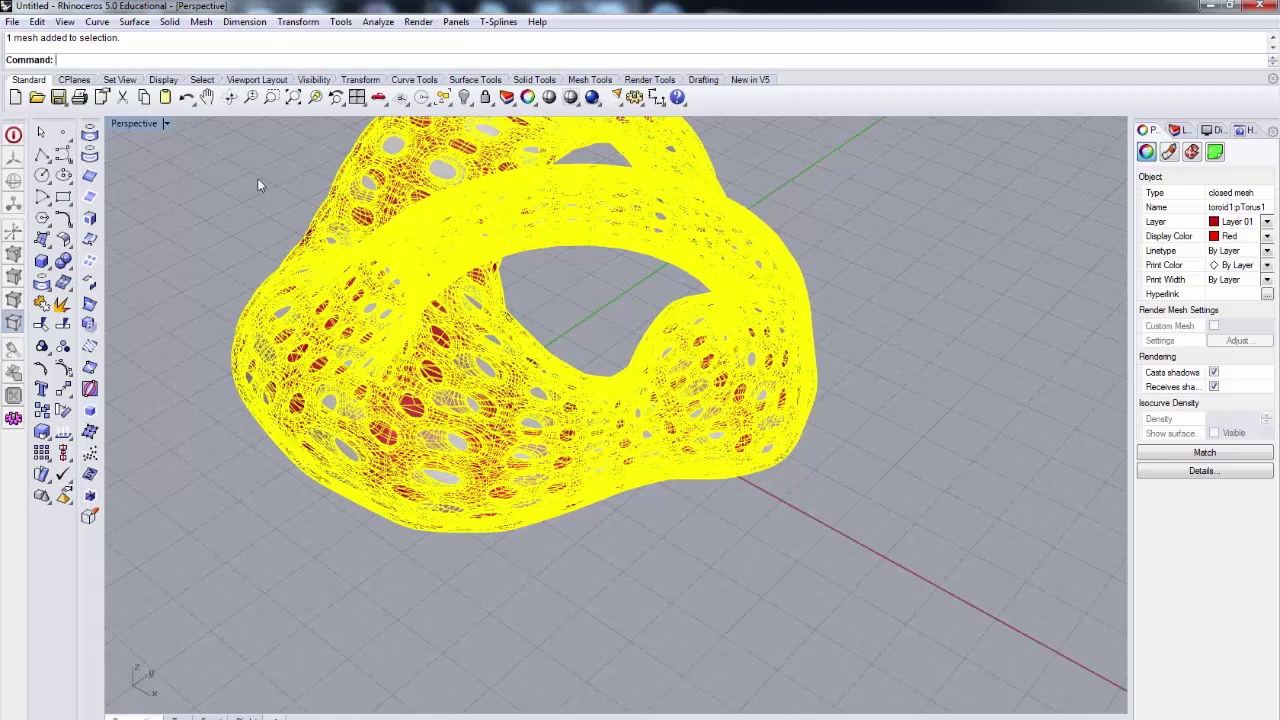
{"action": "key", "text": "Return"}
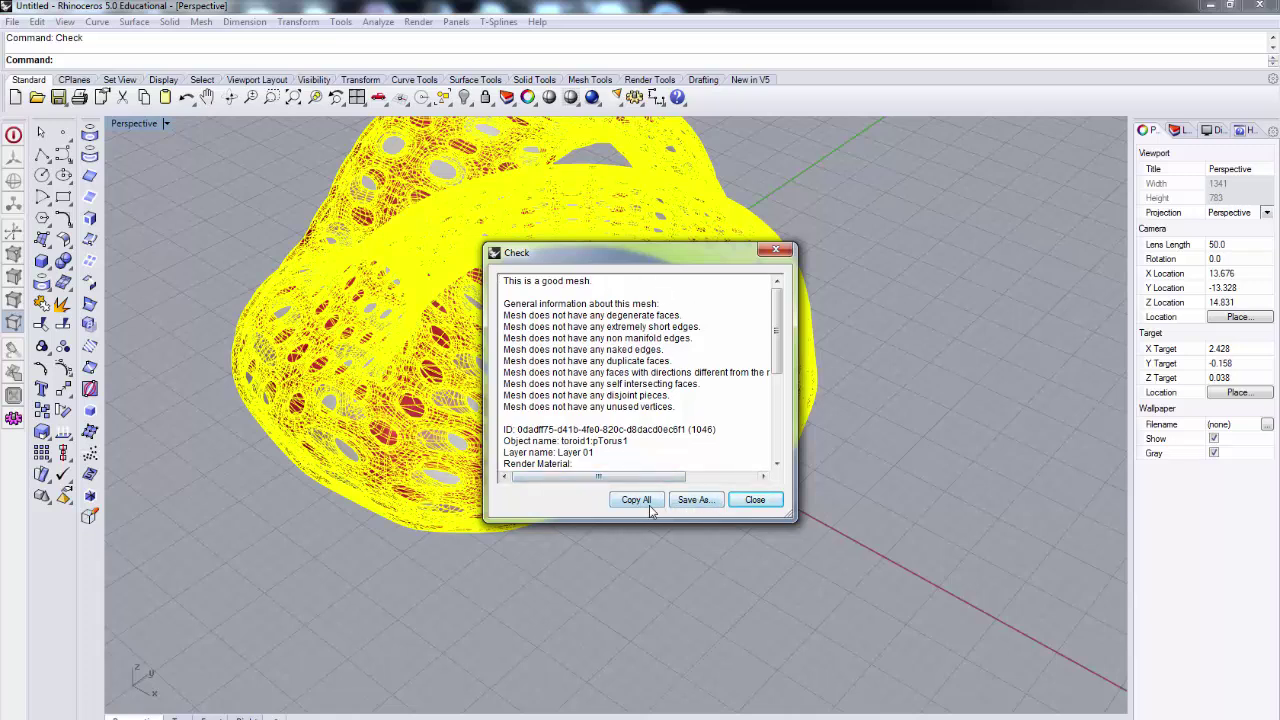
{"action": "left_click", "coordinate": [754, 505]}
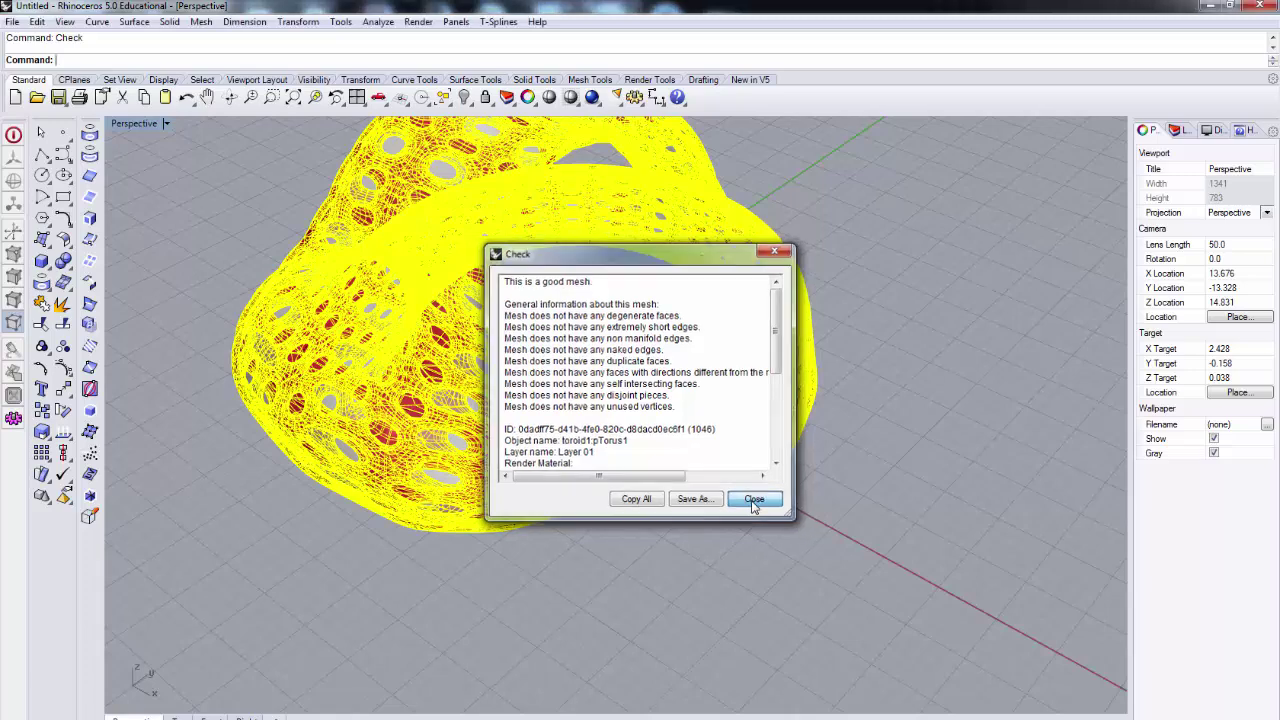
{"action": "left_click", "coordinate": [754, 505]}
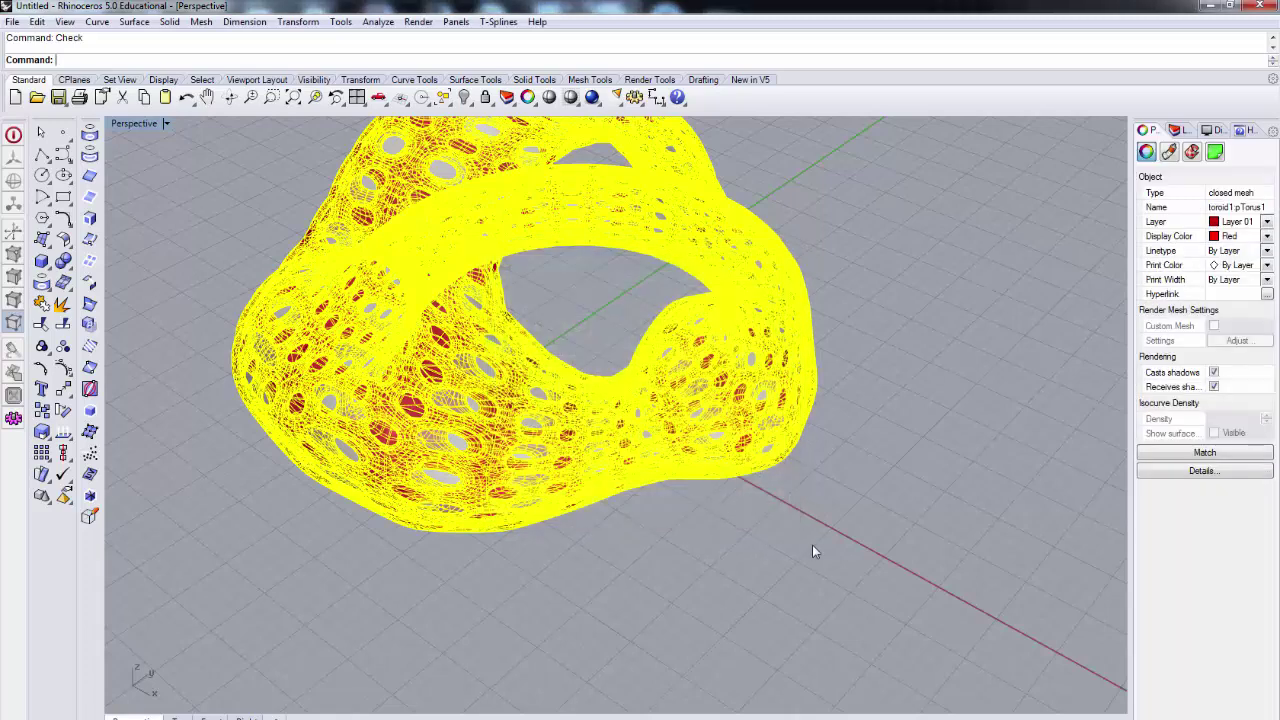
- Deselect the outer mesh and make Default the current layer
{"action": "left_click", "coordinate": [314, 97]}
{"action": "right_click_drag", "start_coordinate": [888, 626], "coordinate": [963, 594]}
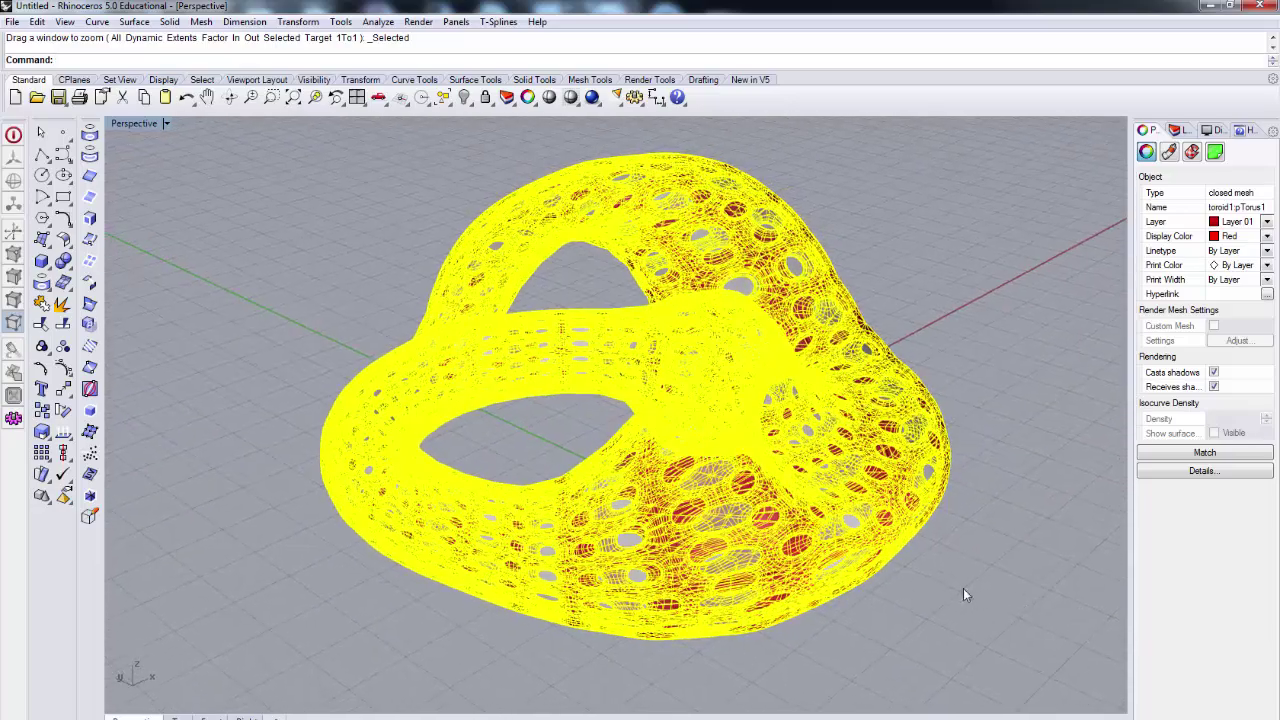
{"action": "left_click", "coordinate": [963, 594]}
{"action": "left_click", "coordinate": [1178, 130]}
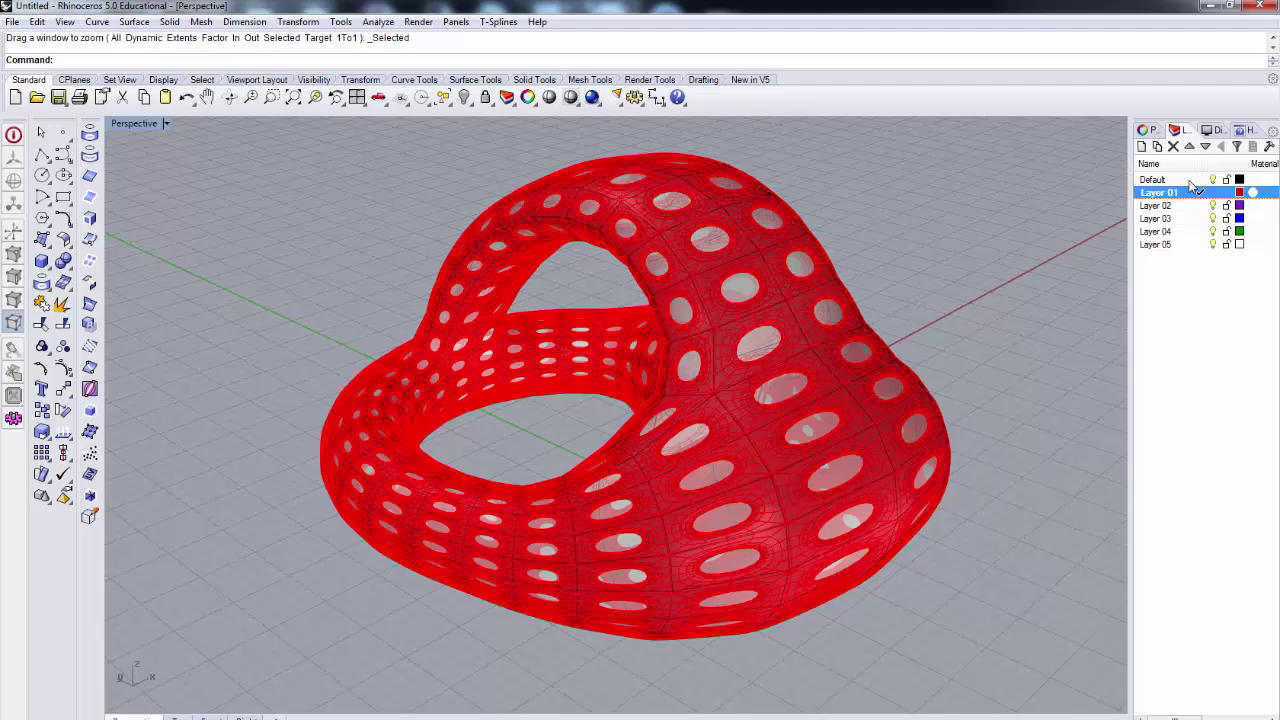
{"action": "left_click", "coordinate": [1198, 179]}
- Group the inner and outer meshes, reselect the group and shift it slightly
{"action": "left_click_drag", "start_coordinate": [783, 352], "coordinate": [781, 350]}
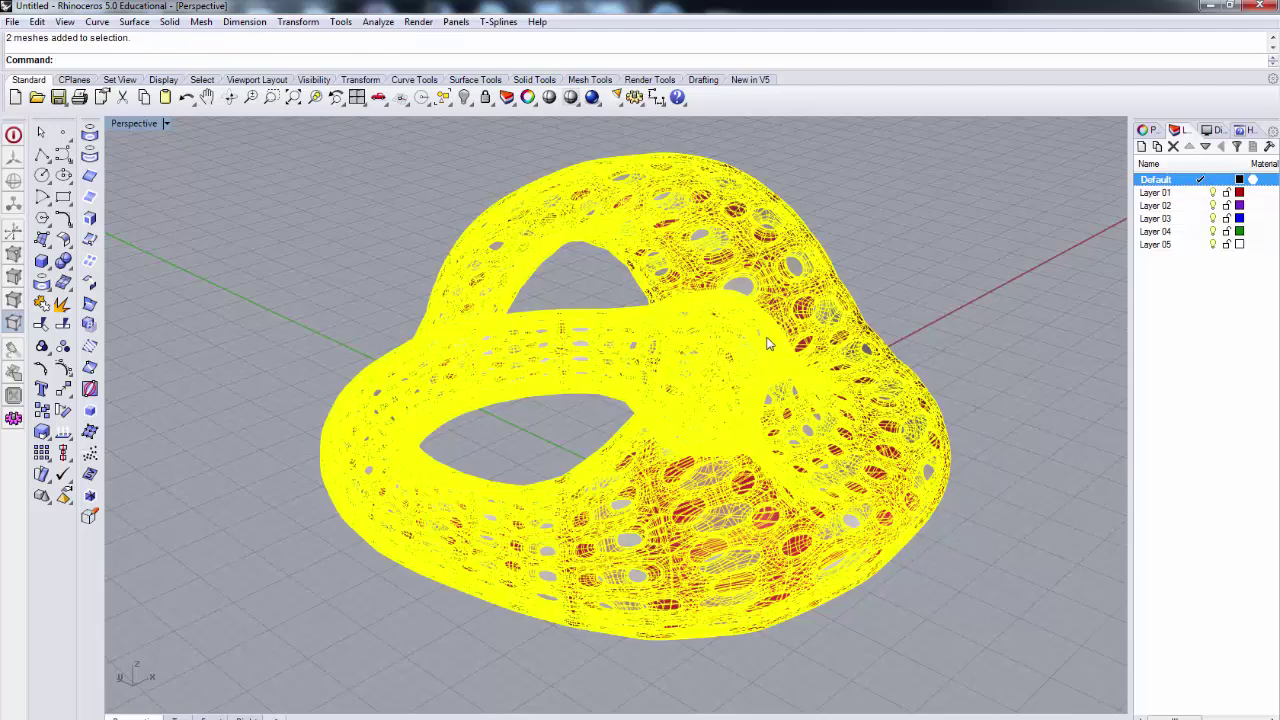
{"action": "key", "text": "ctrl+g"}
{"action": "left_click", "coordinate": [890, 247]}
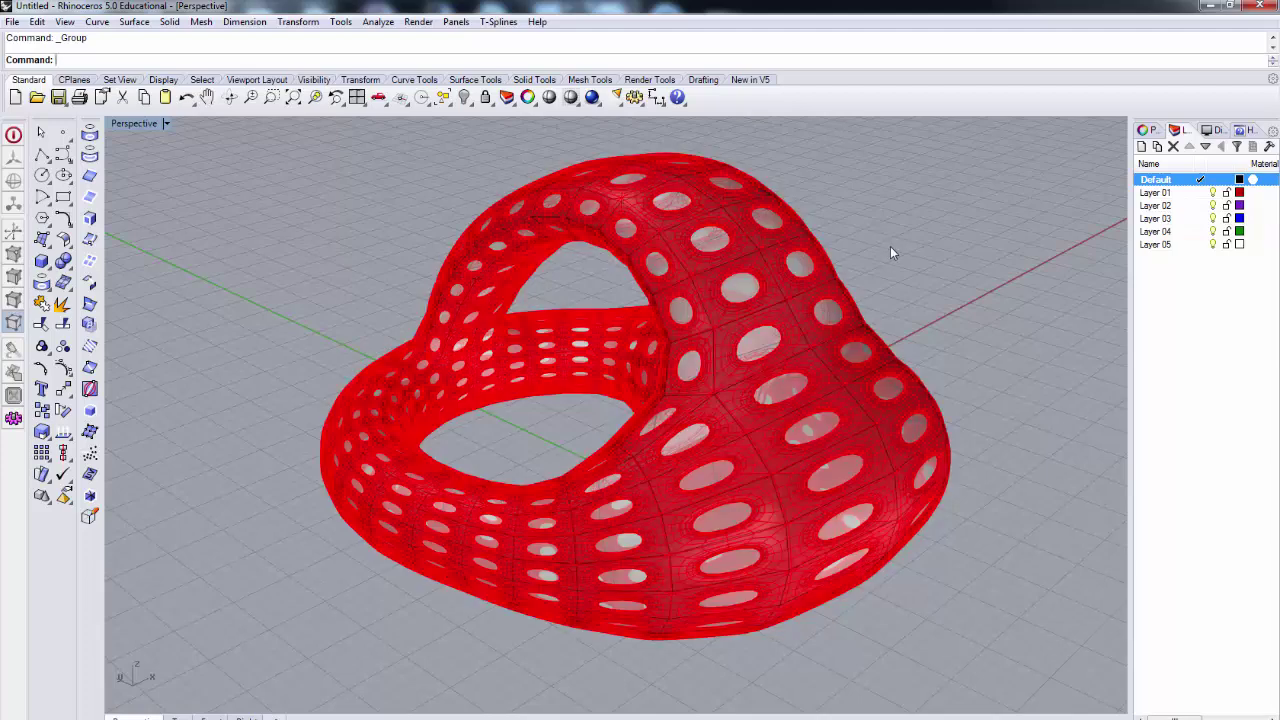
{"action": "left_click", "coordinate": [838, 299]}
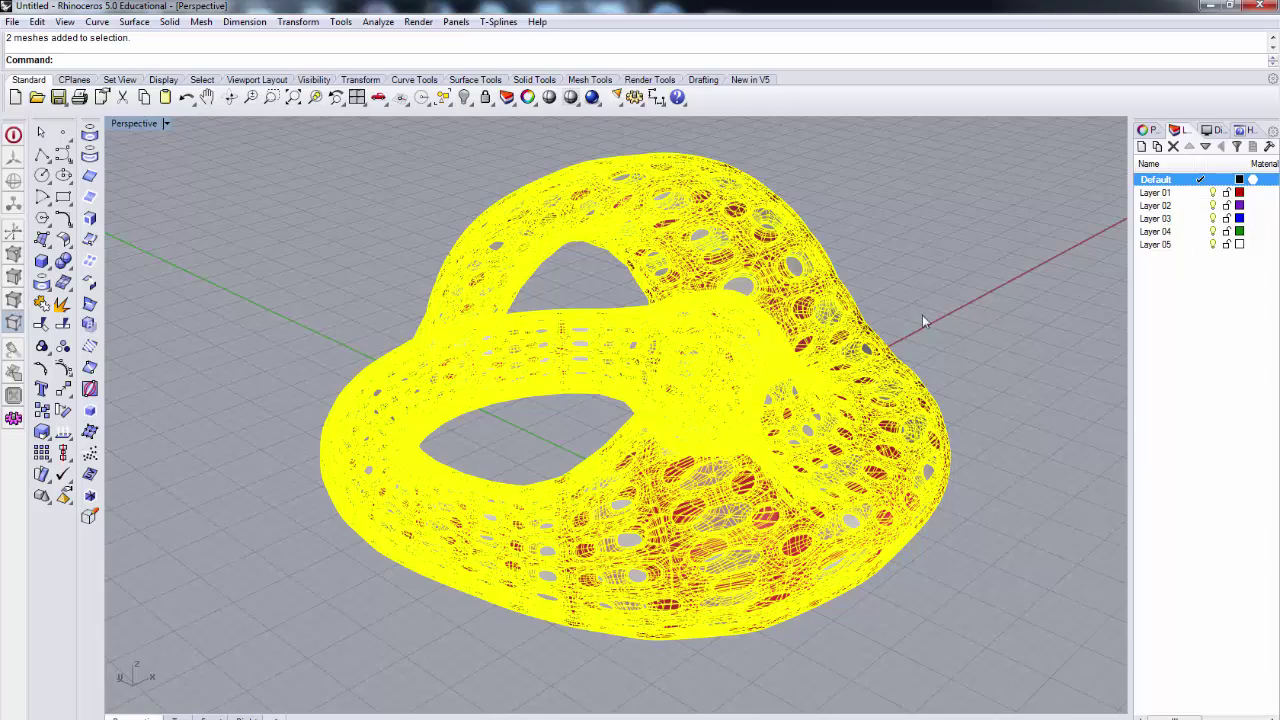
{"action": "left_click_drag", "start_coordinate": [820, 372], "coordinate": [835, 408]}
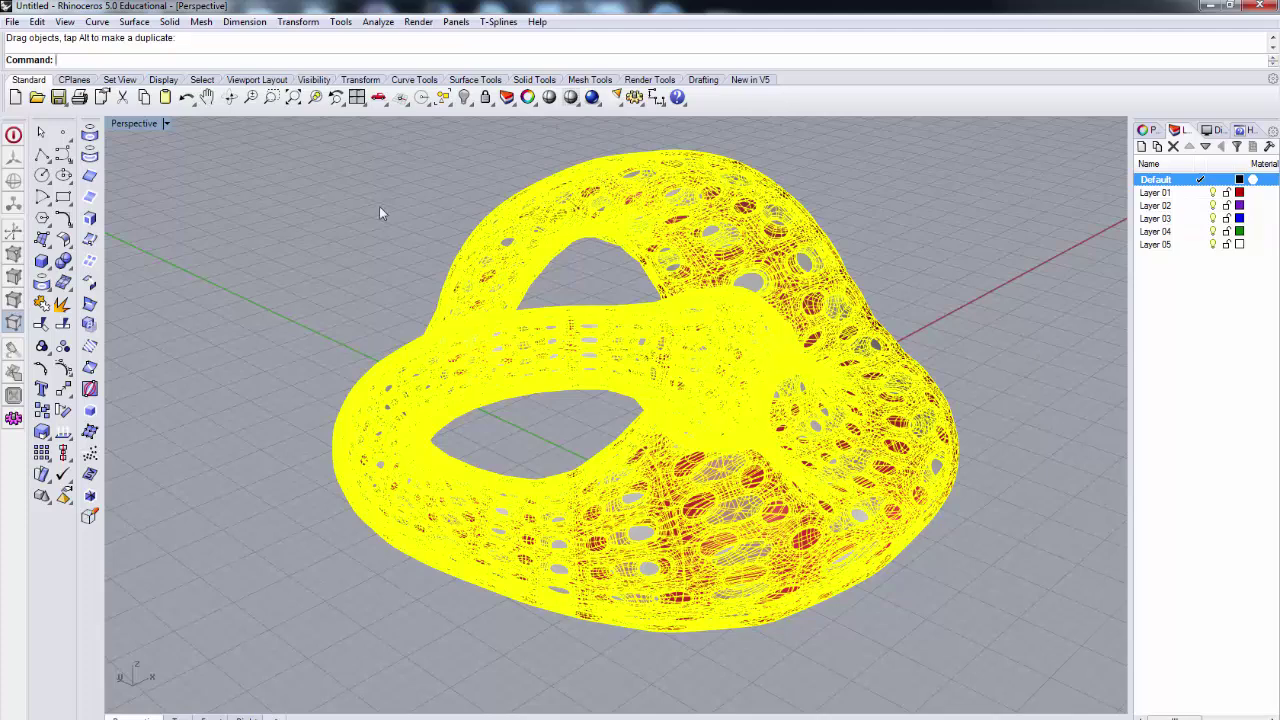
- Create a BoundingBox around the grouped meshes using World coordinates and Solids output
{"action": "type", "text": "Bounding"}
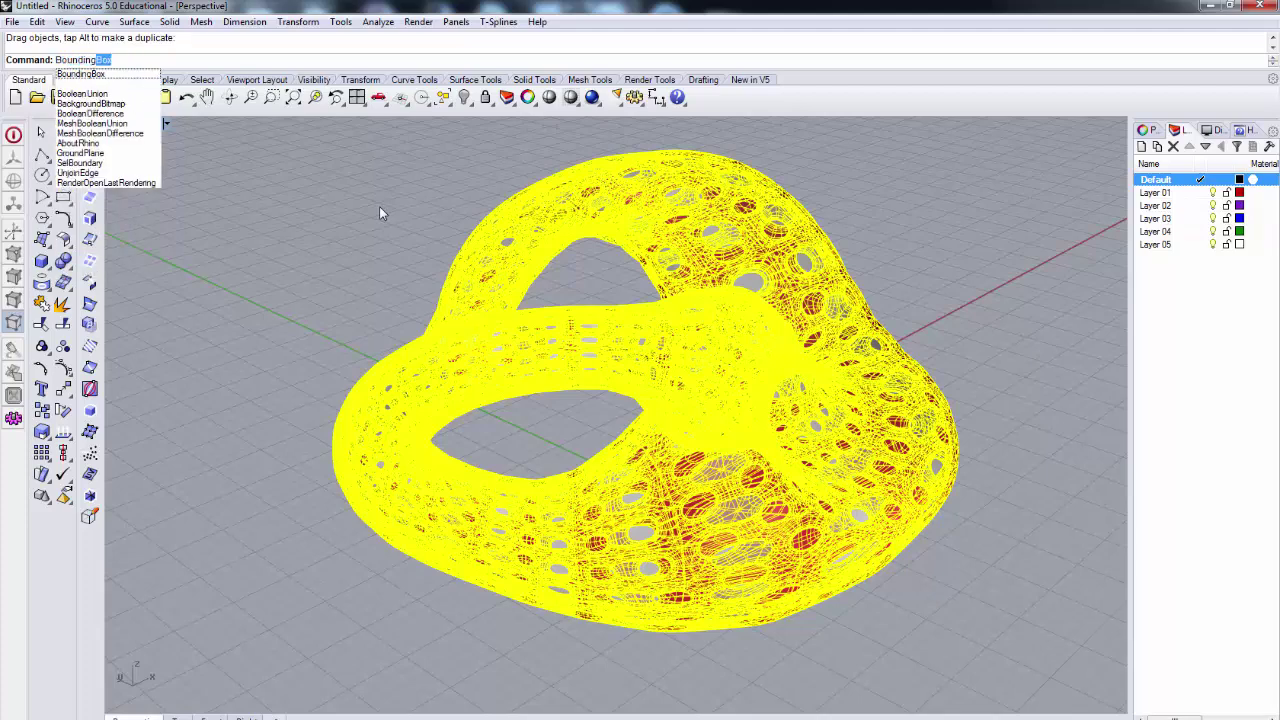
{"action": "type", "text": "B"}
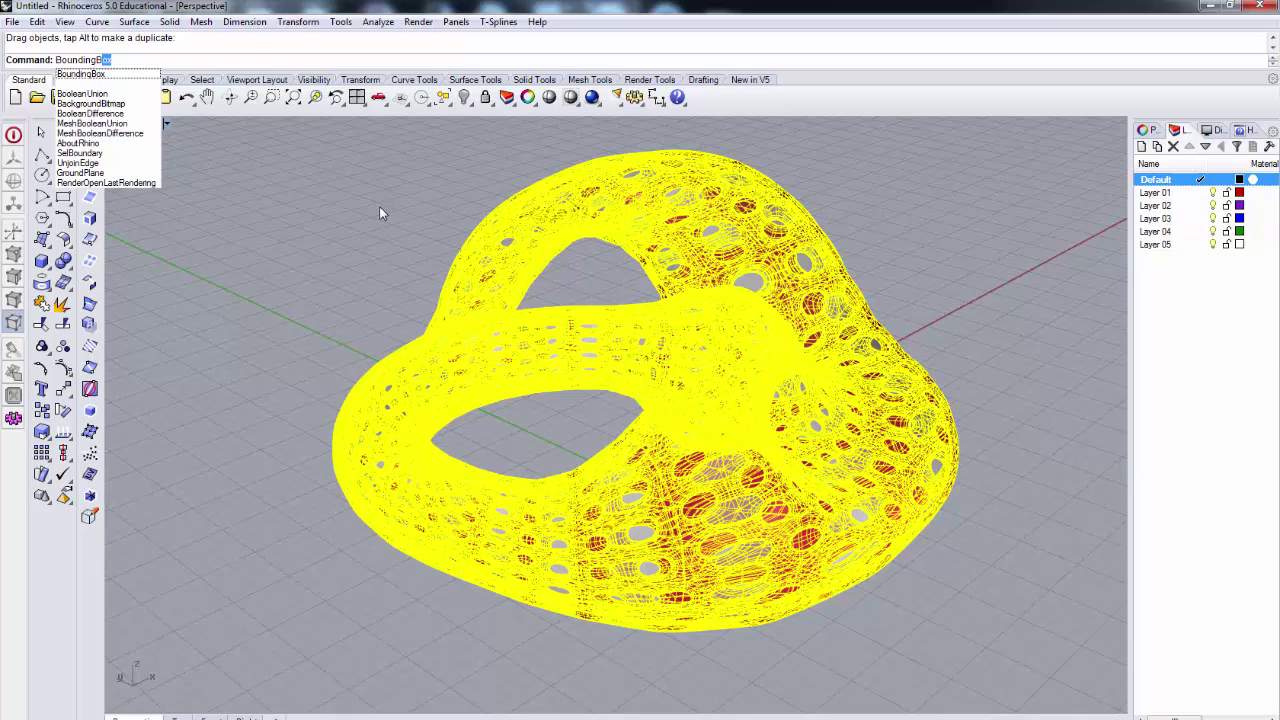
{"action": "key", "text": "Return"}
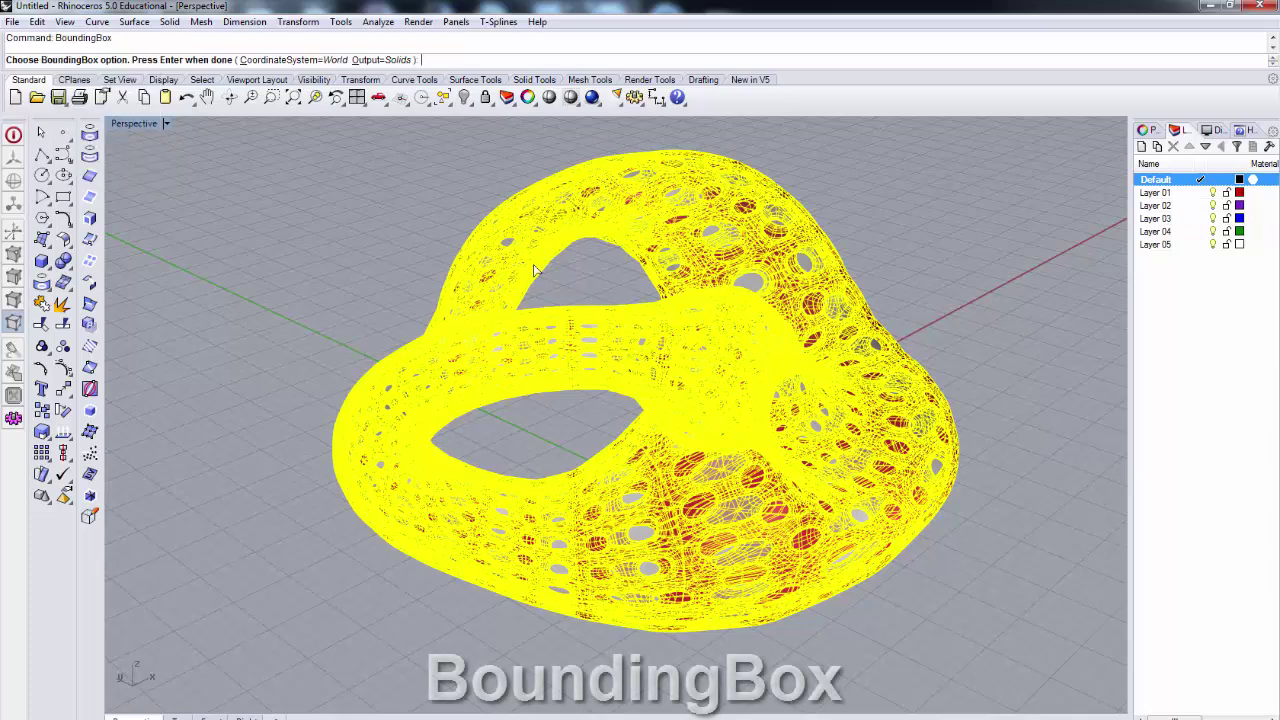
{"action": "key", "text": "Return"}
{"action": "mouse_move", "coordinate": [904, 410]}
{"action": "right_mouse_down"}
{"action": "mouse_move", "coordinate": [657, 434]}
{"action": "mouse_move", "coordinate": [700, 449]}
{"action": "right_mouse_up"}
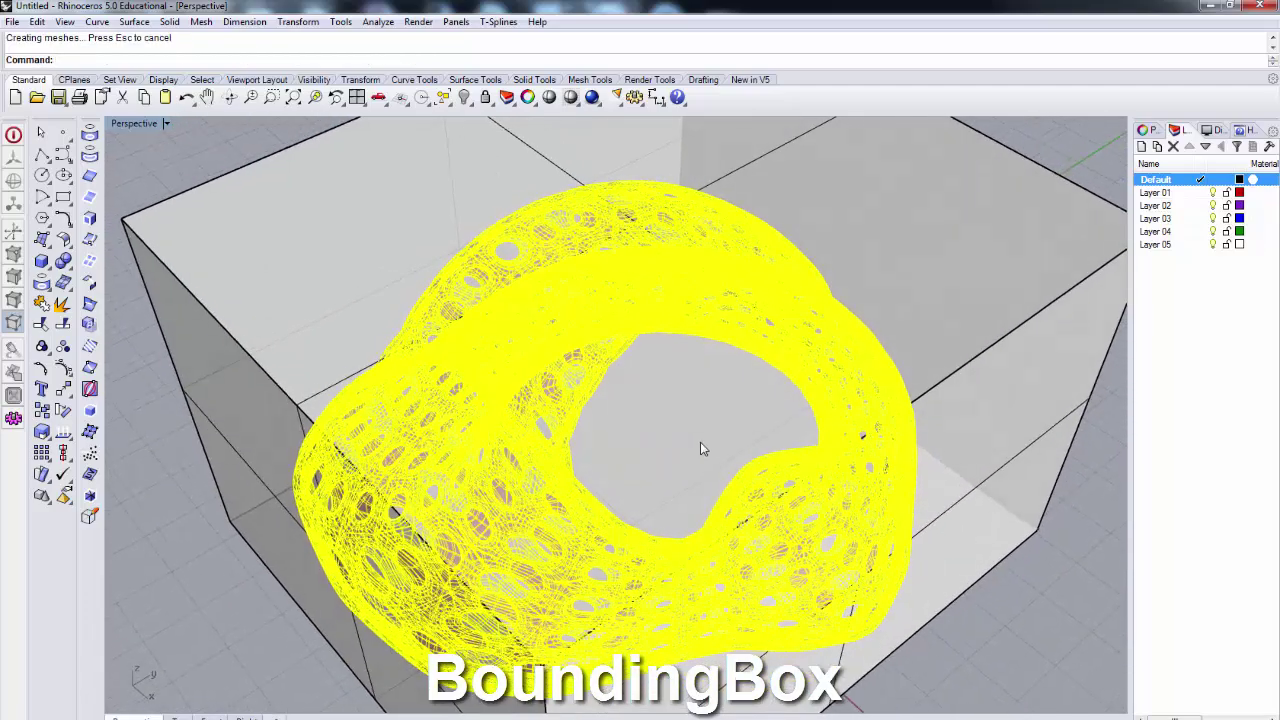
{"action": "scroll", "coordinate": [688, 438], "scroll_direction": "down", "scroll_amount": 3}
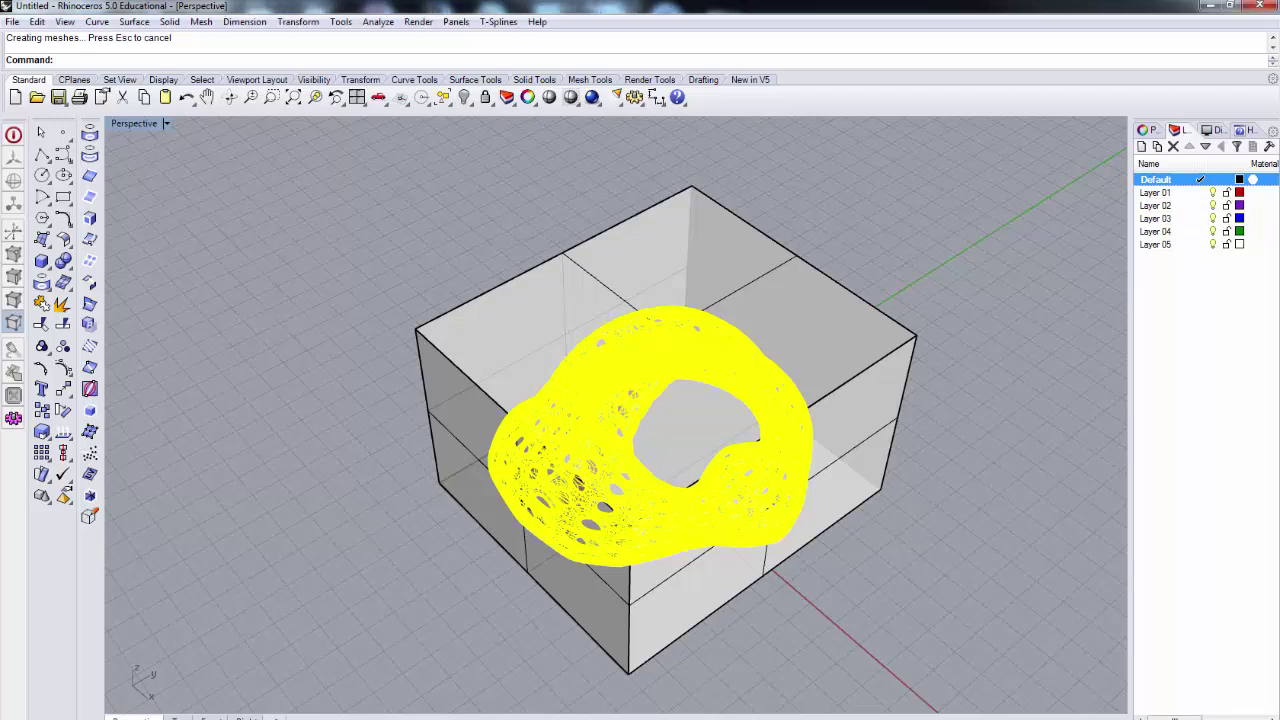
- Add linear dimensions to two adjacent bottom edges of the bounding box, placing each outside the box on the ground plane
{"action": "left_click", "coordinate": [242, 22]}
{"action": "left_click", "coordinate": [250, 40]}
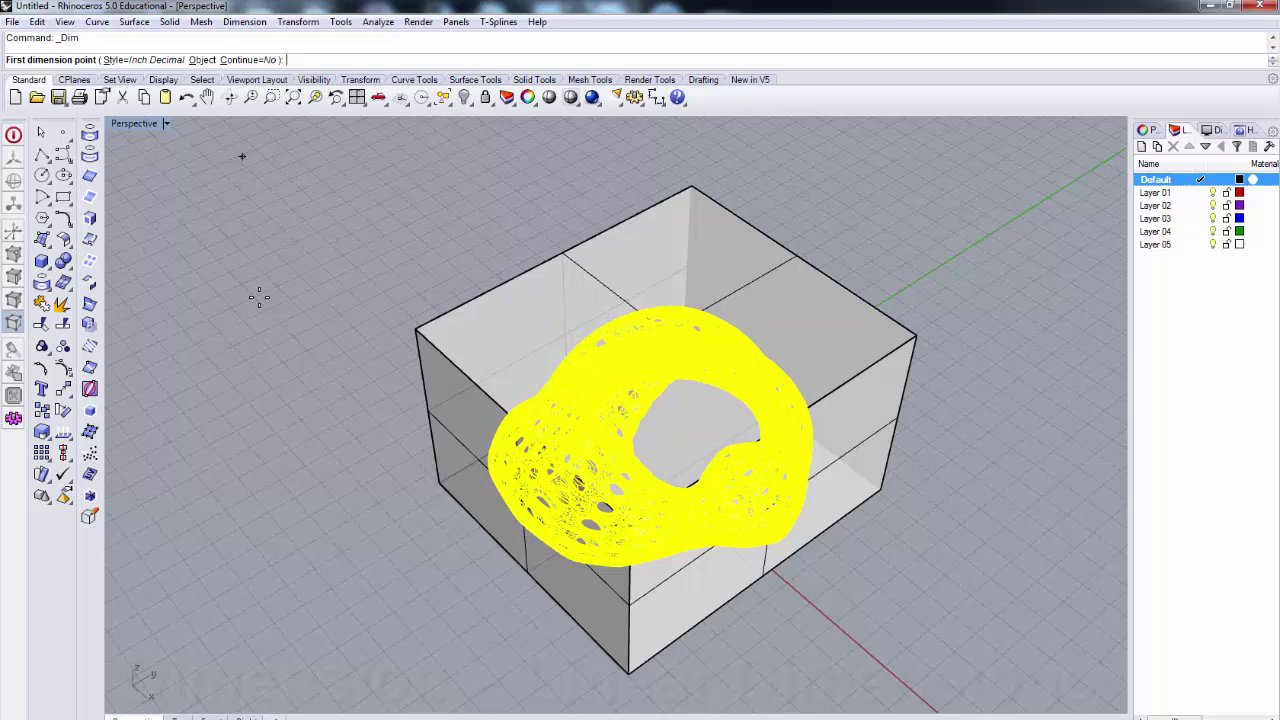
{"action": "left_click", "coordinate": [437, 482]}
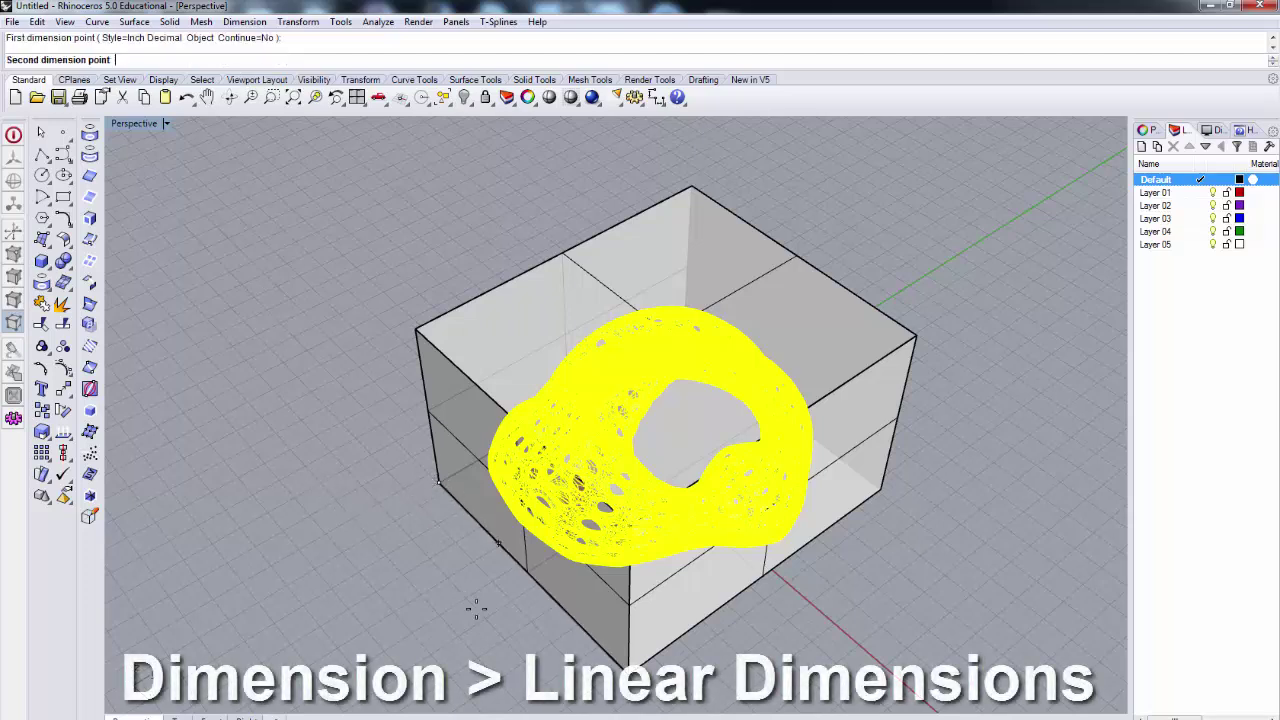
{"action": "left_click", "coordinate": [626, 662]}
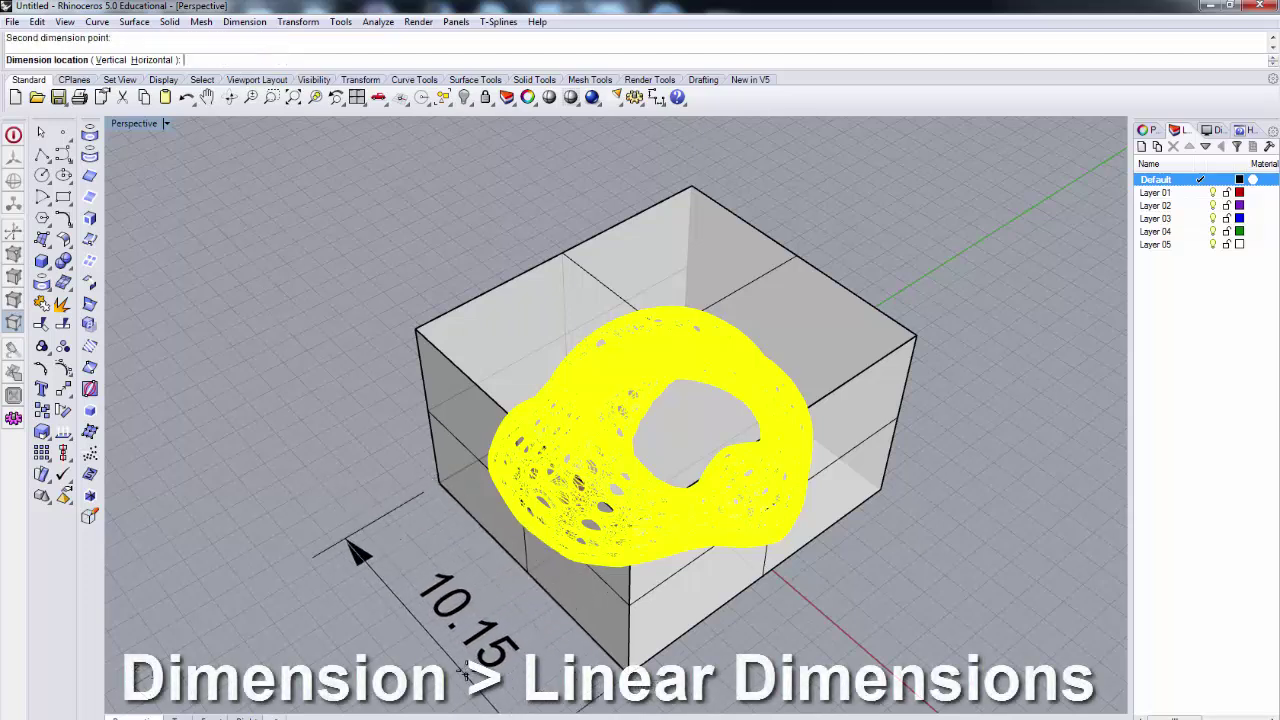
{"action": "left_click", "coordinate": [466, 668]}
{"action": "key", "text": "Return"}
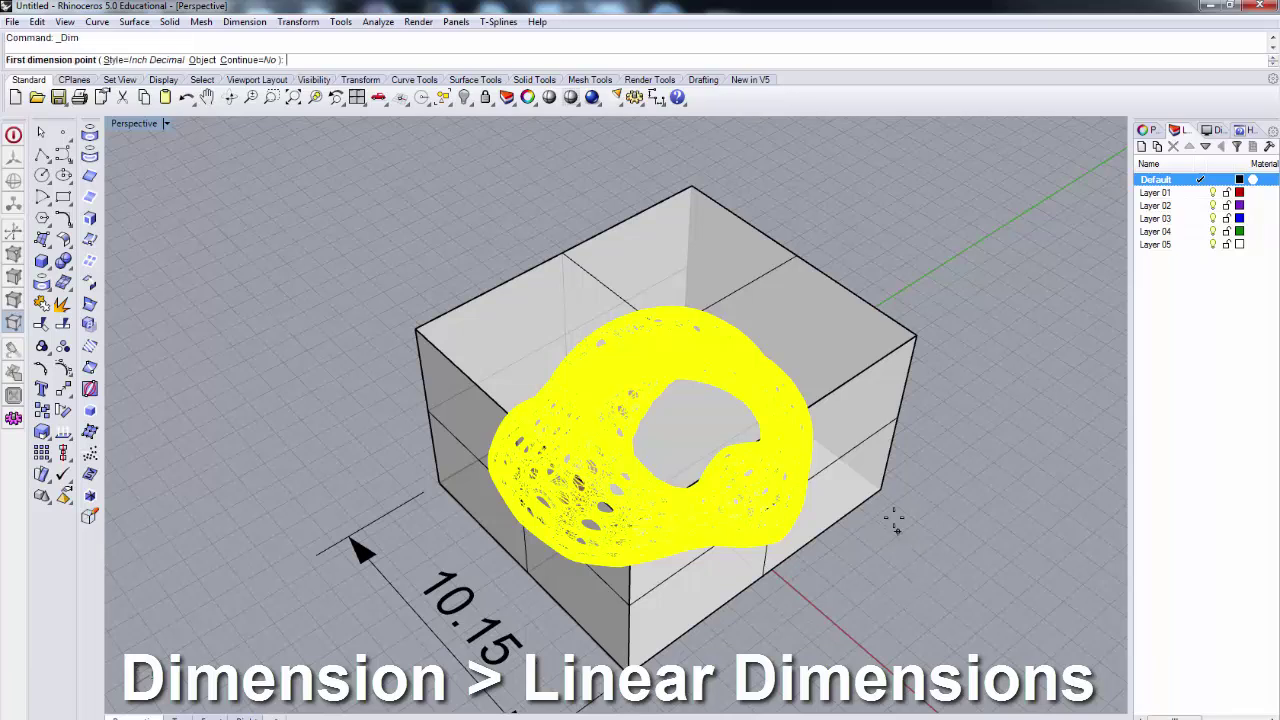
{"action": "left_click", "coordinate": [881, 491]}
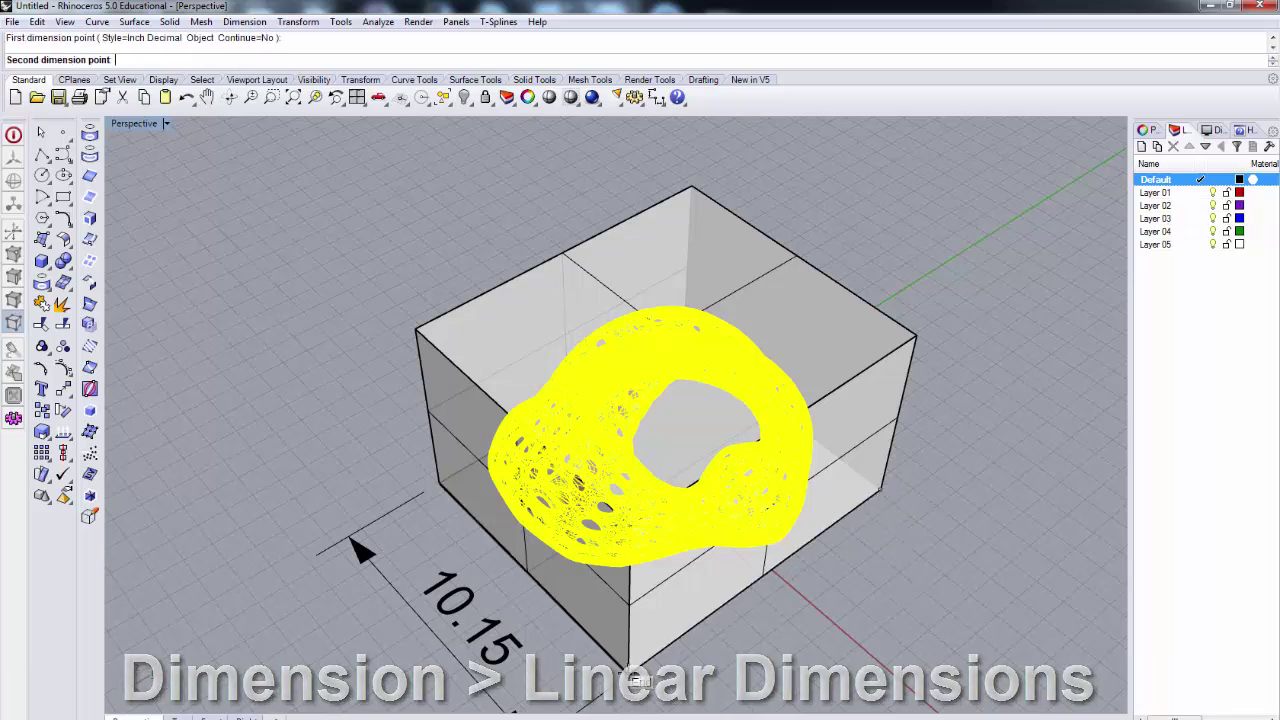
{"action": "left_click", "coordinate": [640, 666]}
{"action": "left_click", "coordinate": [752, 708]}
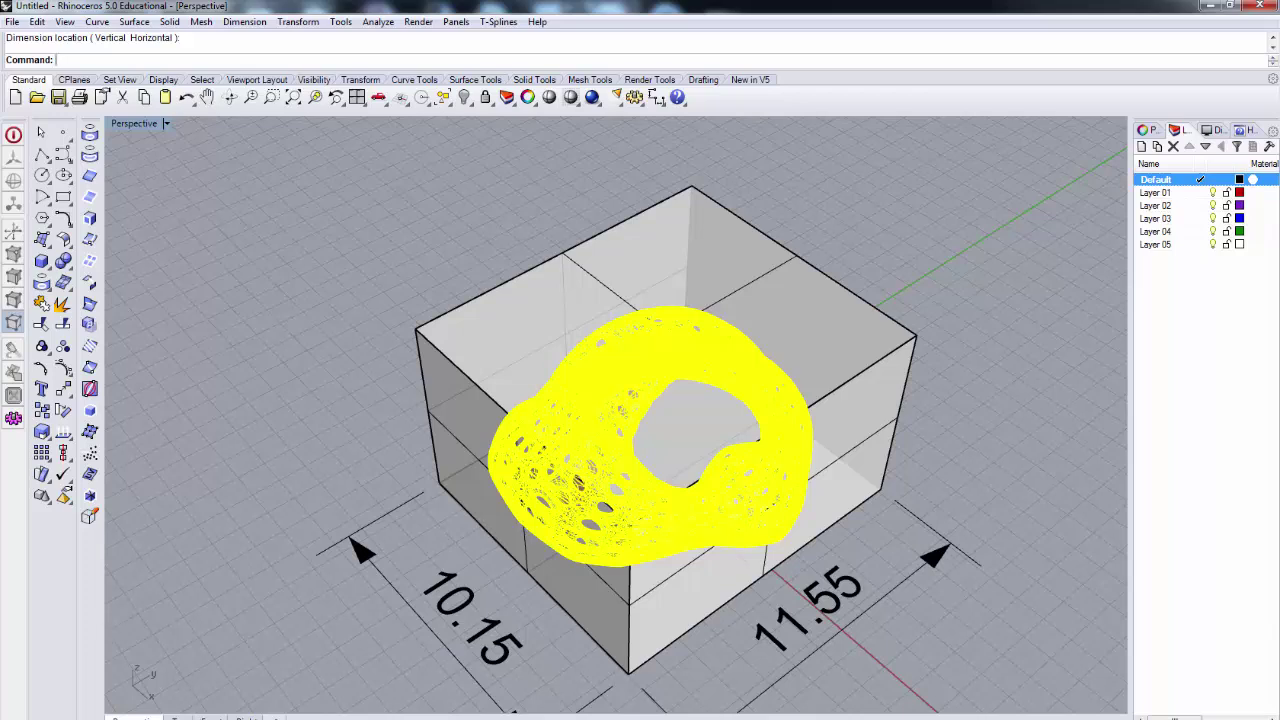
- Switch to the four-view layout and add a vertical linear dimension for the bounding box's height at its corner edge
{"action": "left_click", "coordinate": [230, 716]}
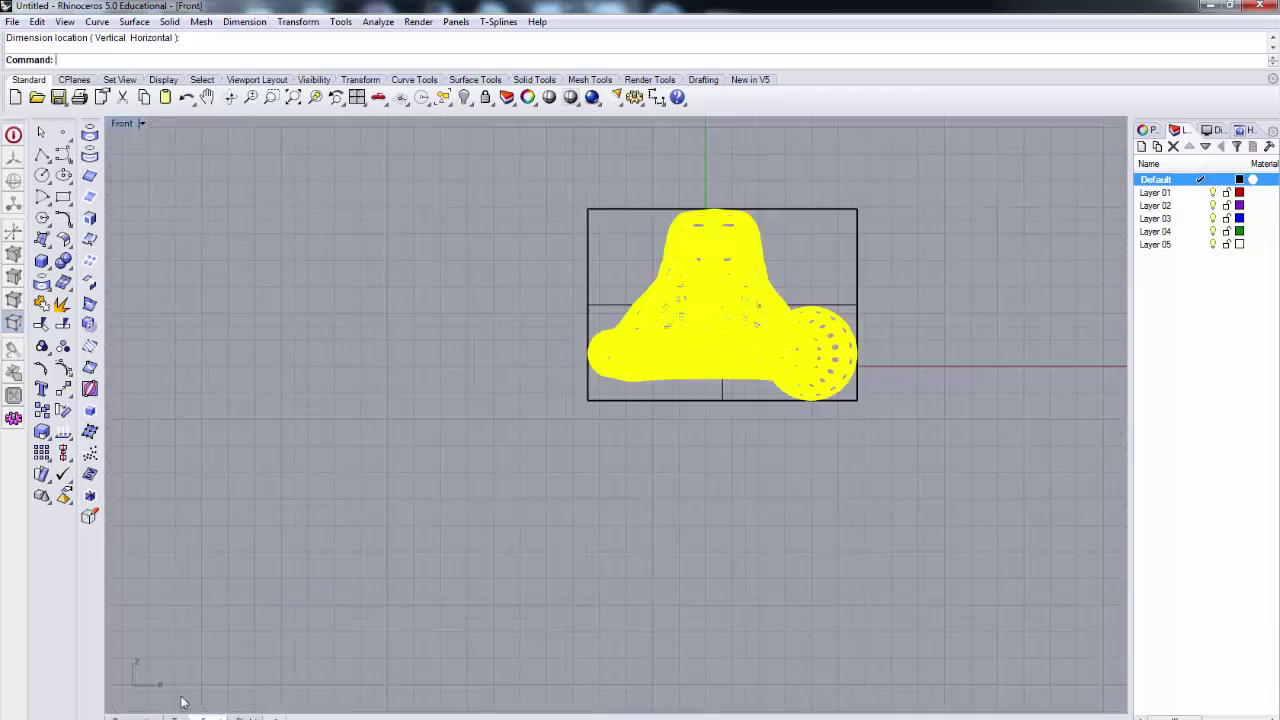
{"action": "double_click", "coordinate": [120, 125]}
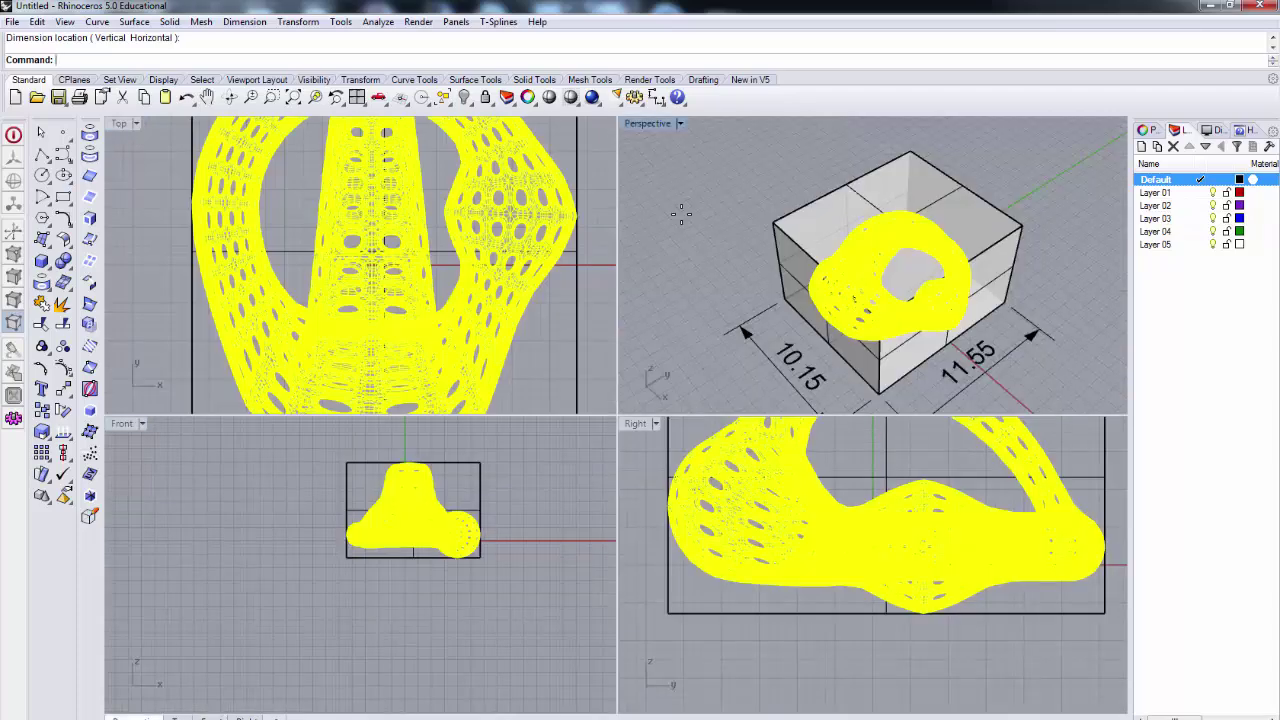
{"action": "key", "text": "Return"}
{"action": "left_click", "coordinate": [783, 298]}
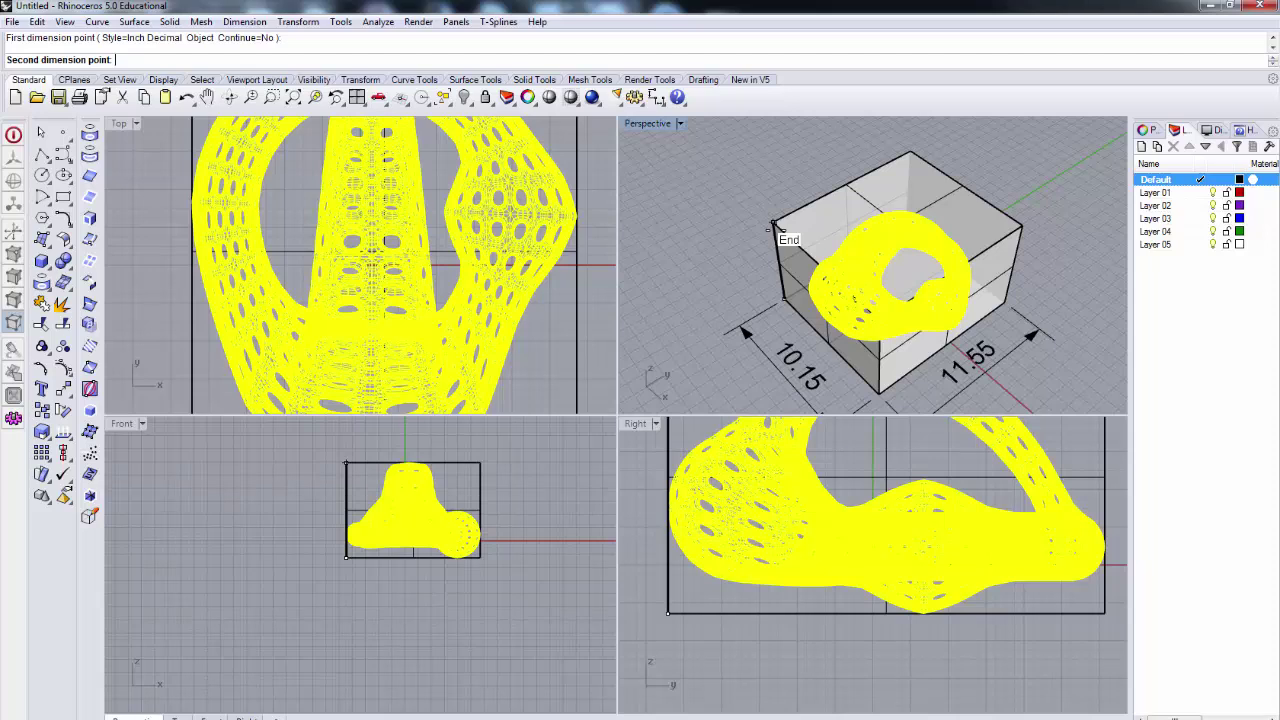
{"action": "left_click", "coordinate": [773, 225]}
{"action": "scroll", "coordinate": [848, 588], "scroll_direction": "up", "scroll_amount": 3}
{"action": "scroll", "coordinate": [848, 588], "scroll_direction": "down", "scroll_amount": 3}
{"action": "left_click", "coordinate": [777, 317]}
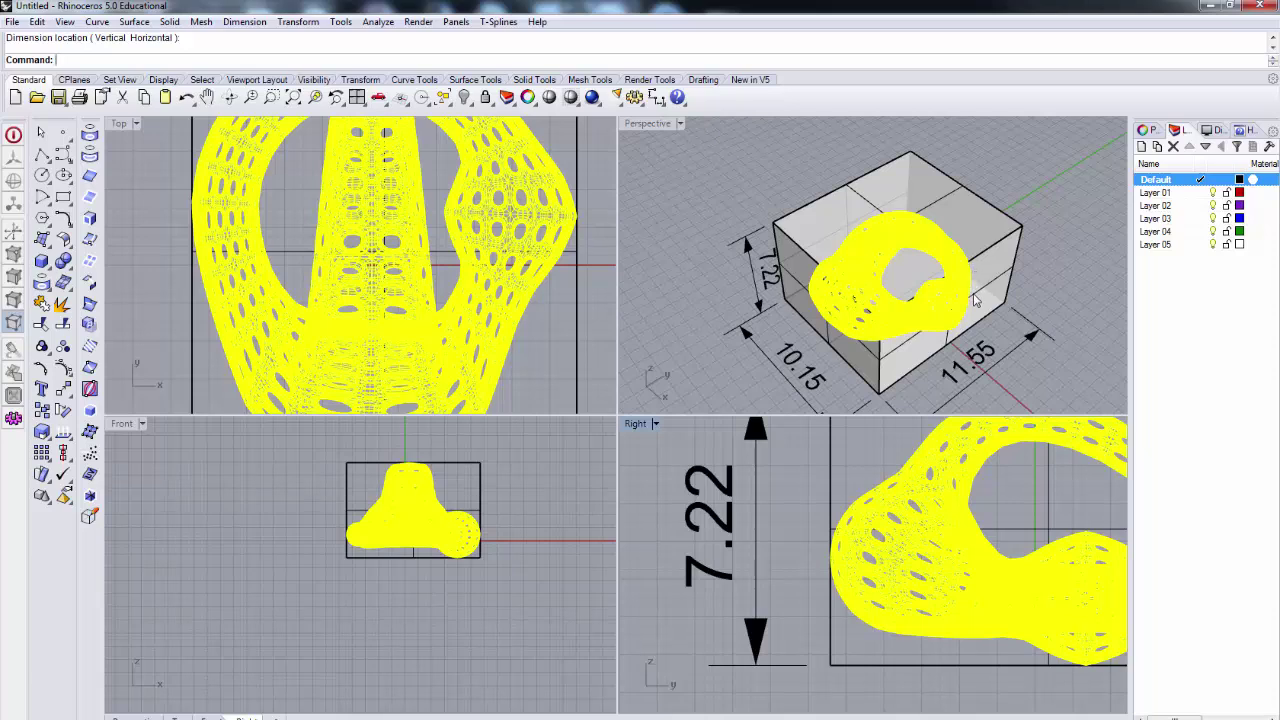
{"action": "right_click_drag", "start_coordinate": [1012, 302], "coordinate": [932, 274], "text": "shift"}
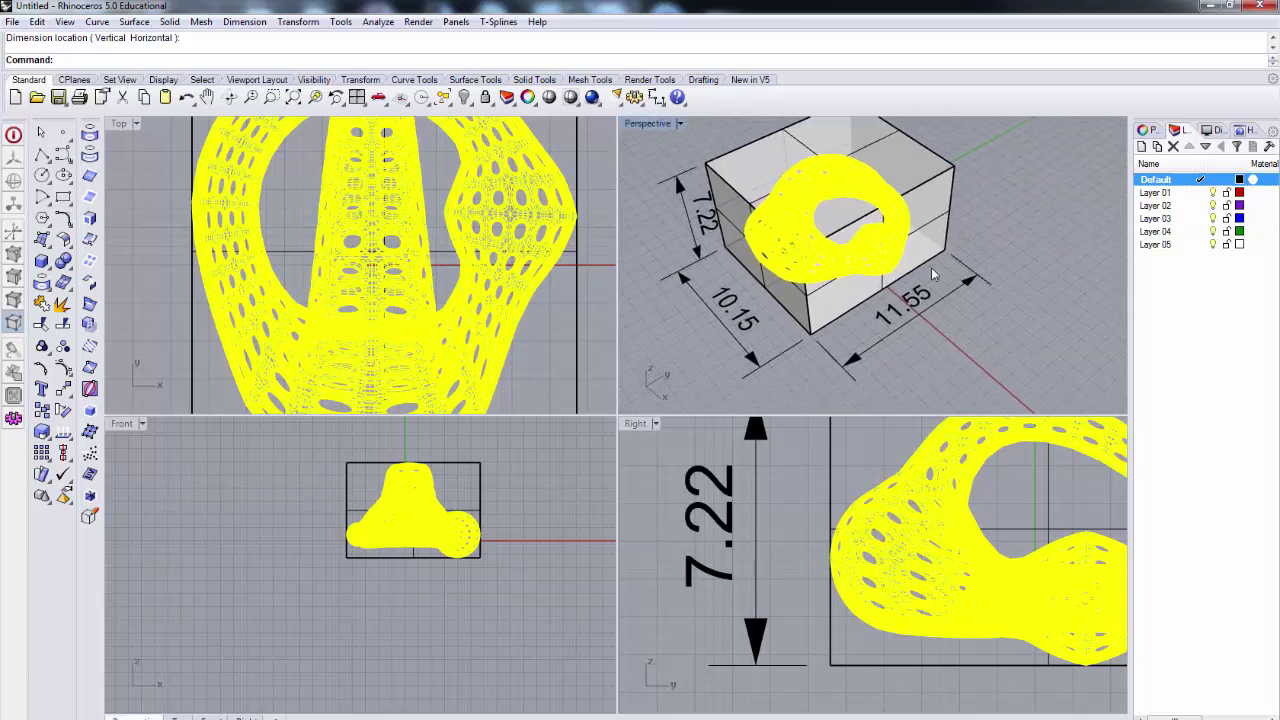
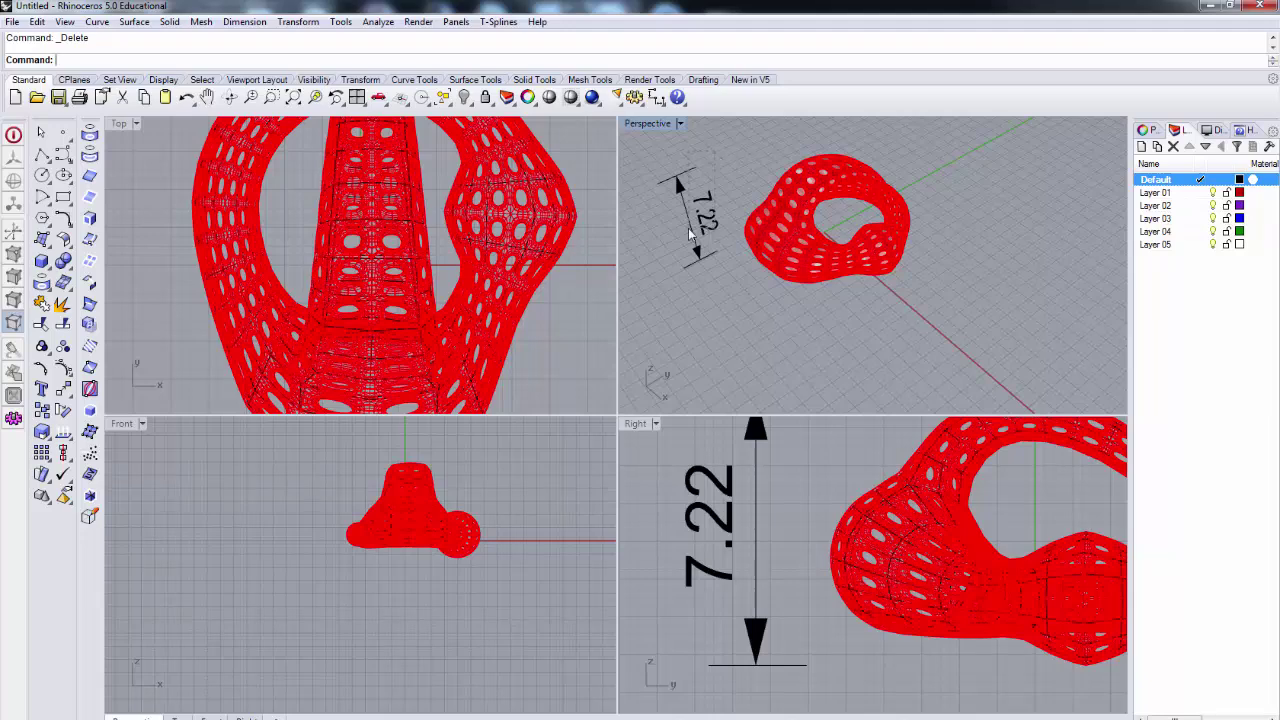
- Delete the remaining vertical height dimension and select both grouped meshes
{"action": "left_click", "coordinate": [689, 232]}
{"action": "key", "text": "Delete"}
{"action": "key", "text": "ctrl+a"}
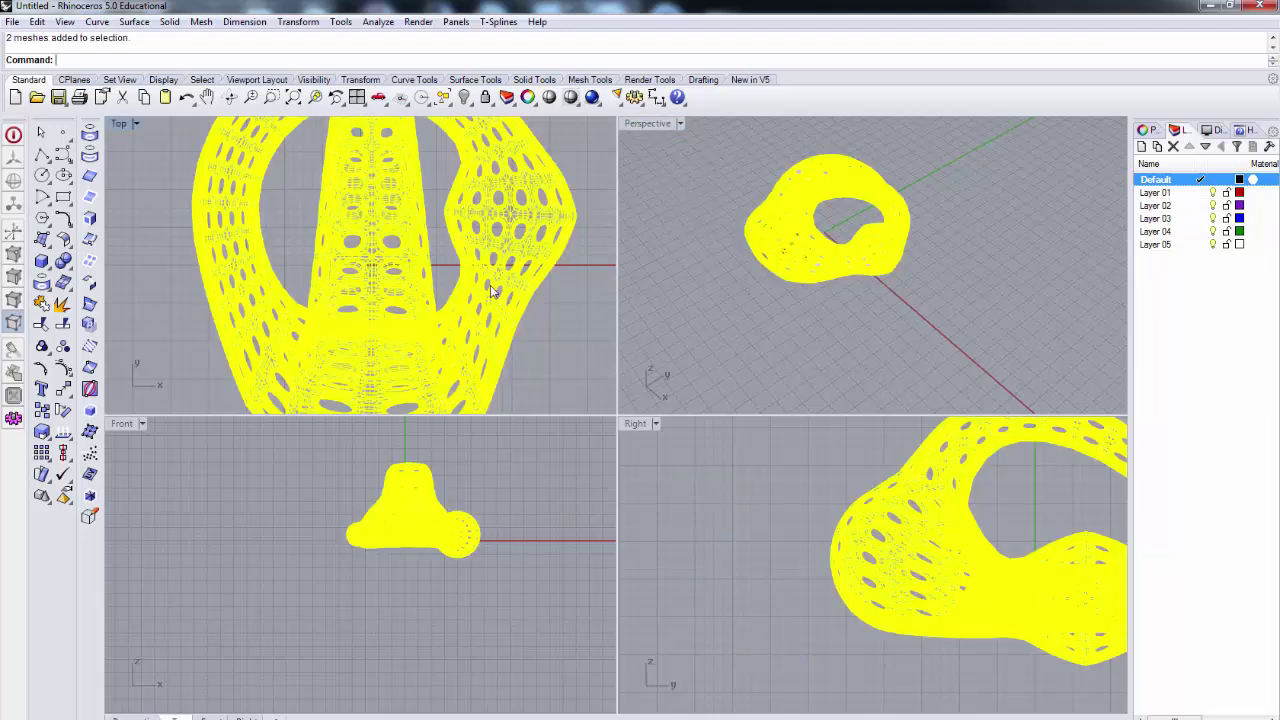
{"action": "scroll", "coordinate": [495, 292], "scroll_direction": "down", "scroll_amount": 3}
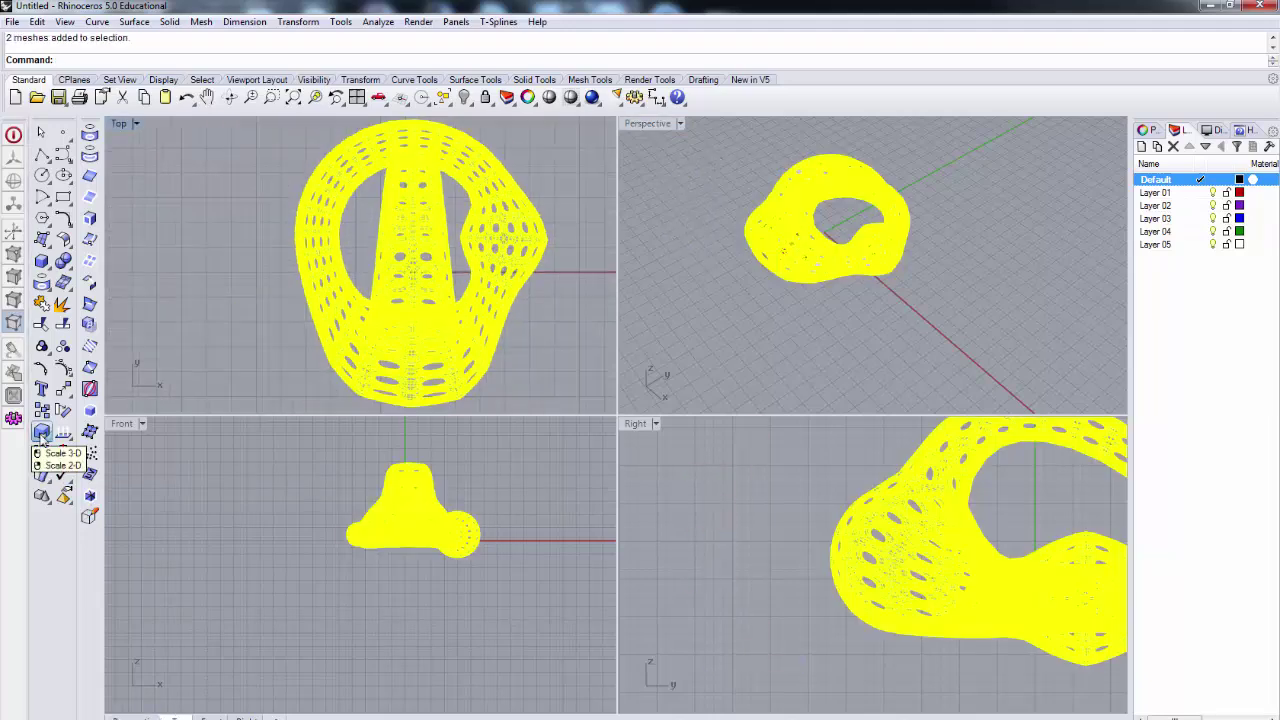
- Scale both meshes down uniformly to about 0.087 from a central point and move them in Top view so their lower edge meets the X axis
{"action": "left_click", "coordinate": [41, 431]}
{"action": "left_click", "coordinate": [402, 262]}
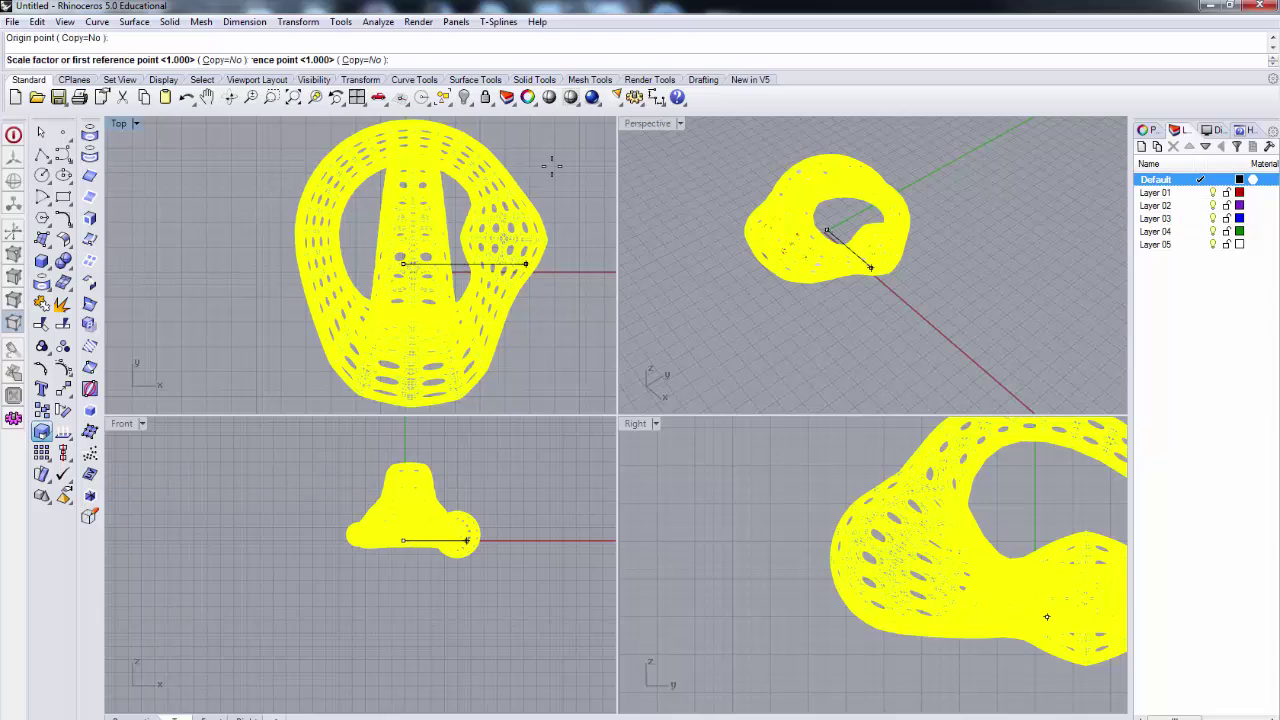
{"action": "left_click", "coordinate": [605, 264]}
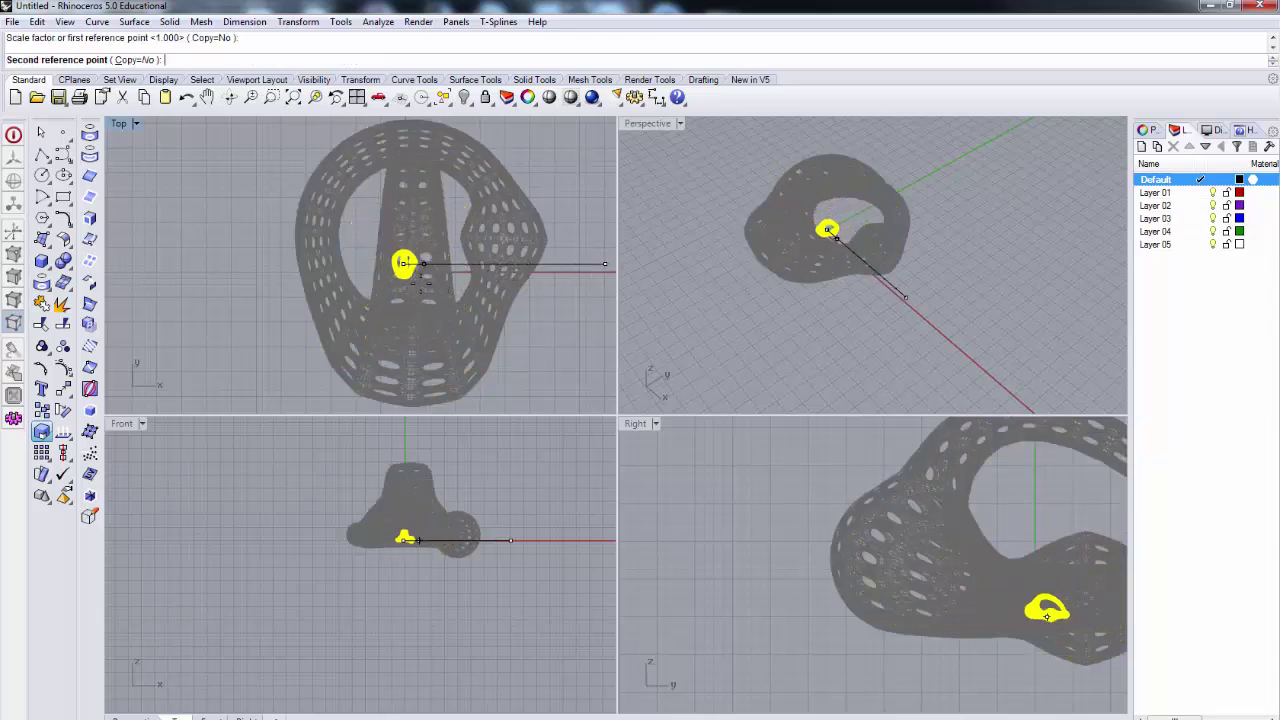
{"action": "left_click", "coordinate": [404, 280]}
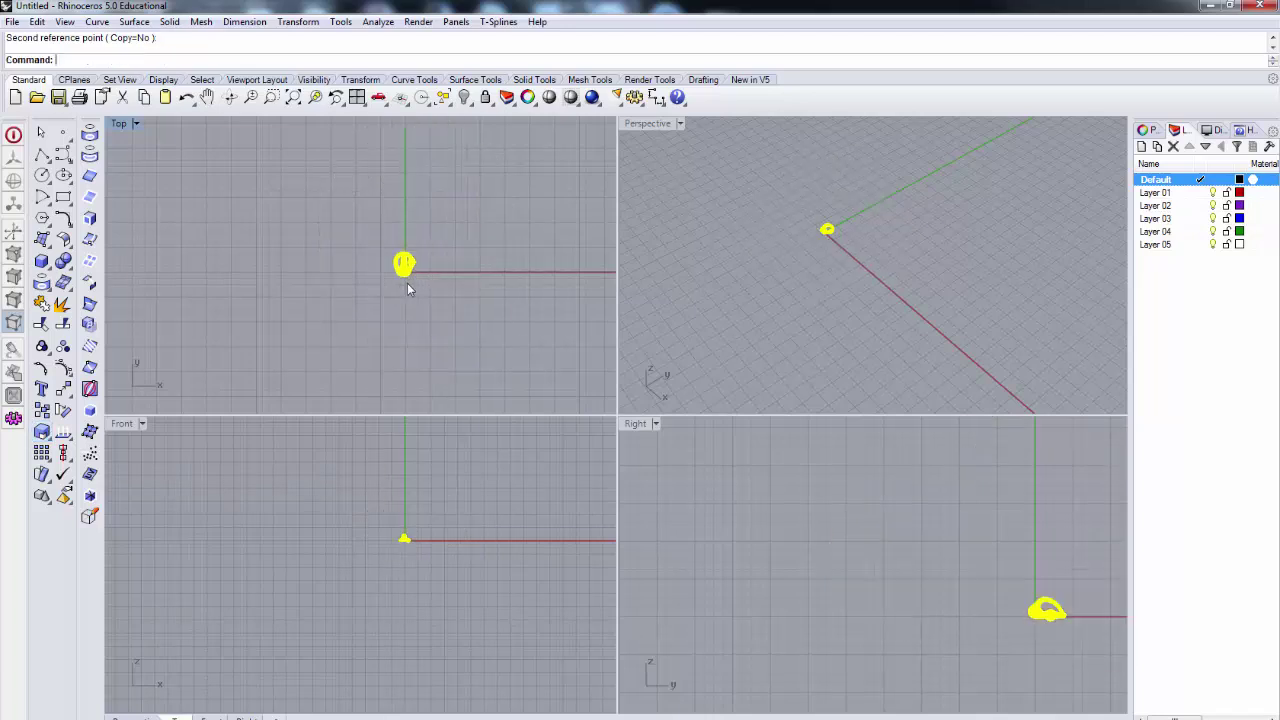
{"action": "scroll", "coordinate": [418, 268], "scroll_direction": "up", "scroll_amount": 2}
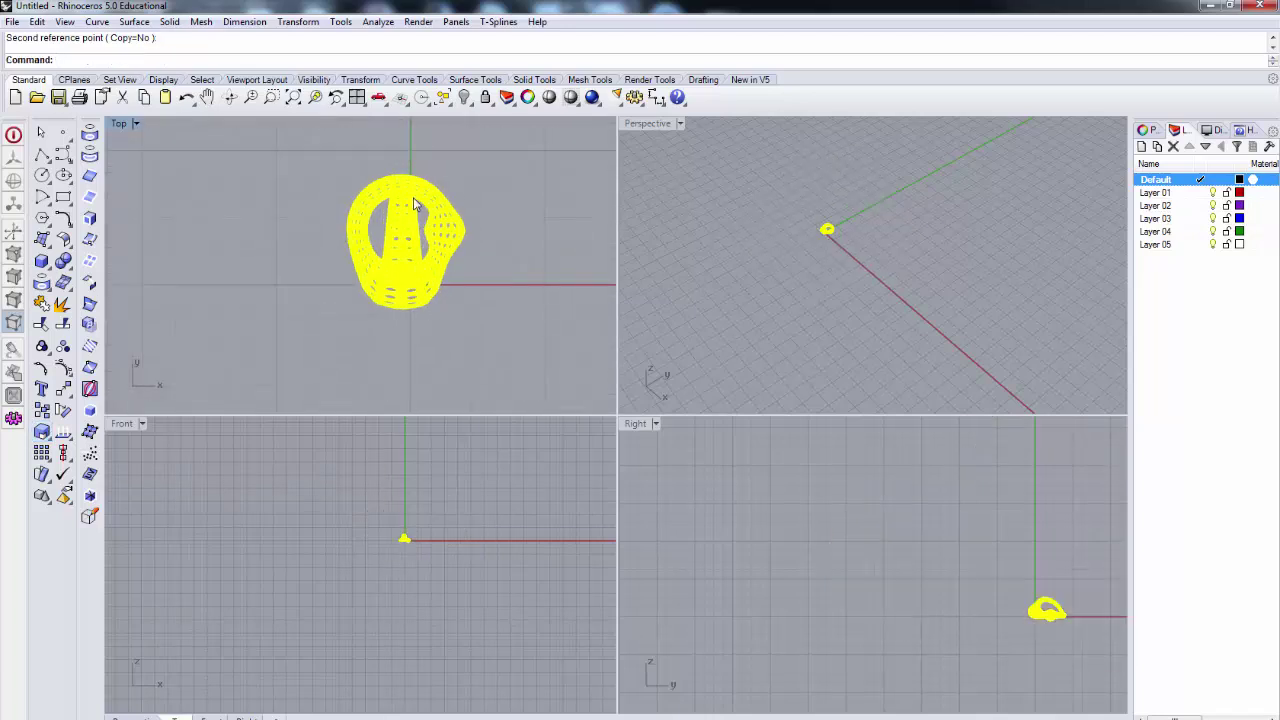
{"action": "left_click_drag", "start_coordinate": [397, 257], "coordinate": [401, 228]}
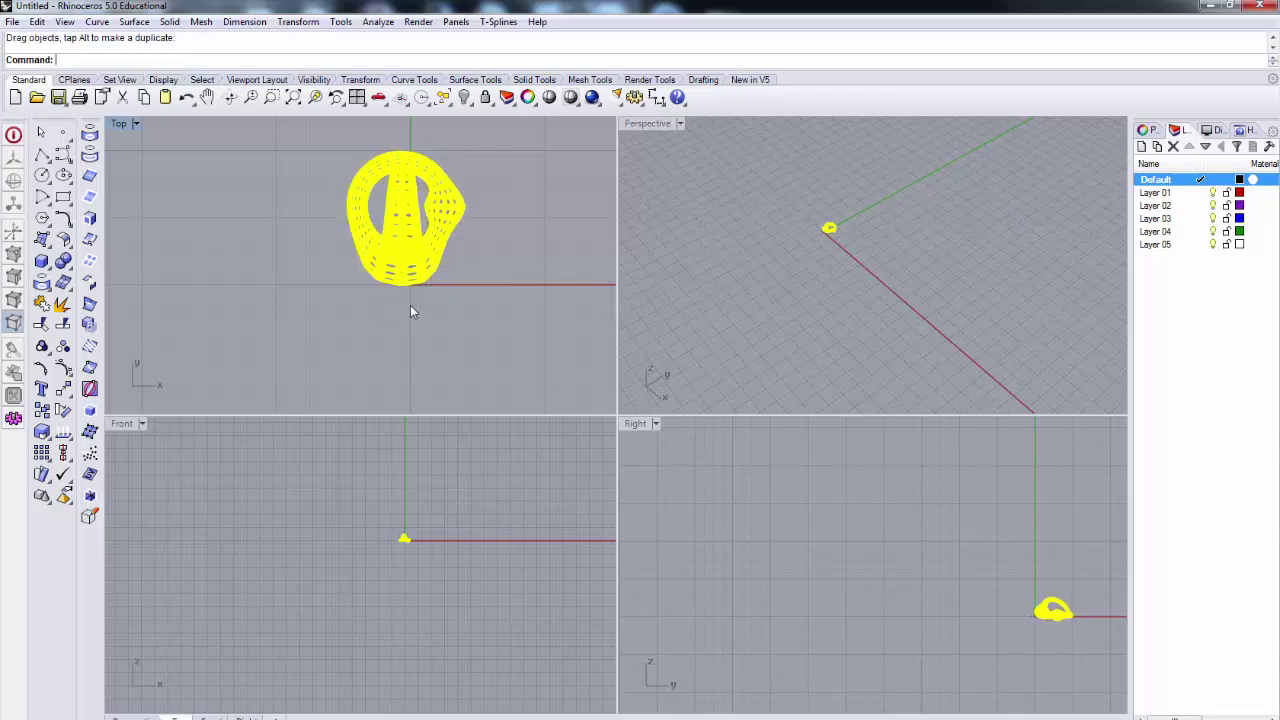
- Scale both meshes up slightly in 3D from their lower edge on the X axis, using their far edge as reference
{"action": "right_click", "coordinate": [440, 301]}
{"action": "scroll", "coordinate": [405, 280], "scroll_direction": "down", "scroll_amount": 2}
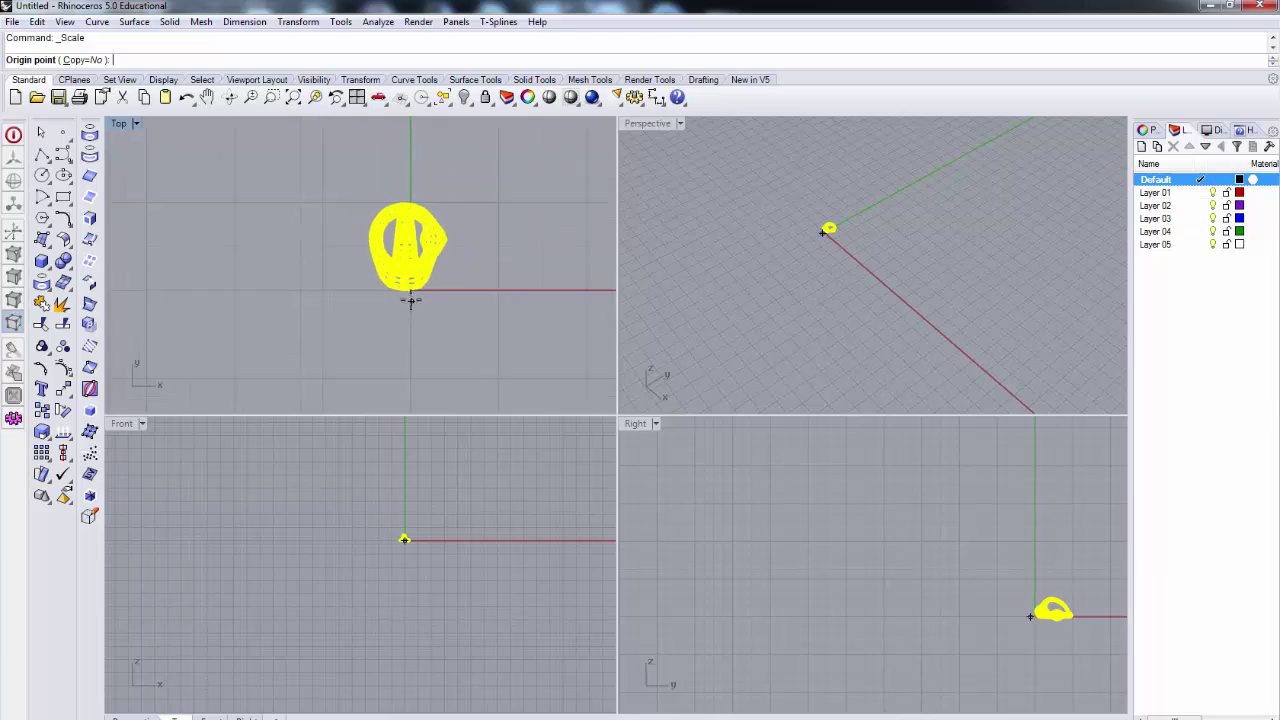
{"action": "left_click", "coordinate": [404, 291]}
{"action": "left_click", "coordinate": [404, 208]}
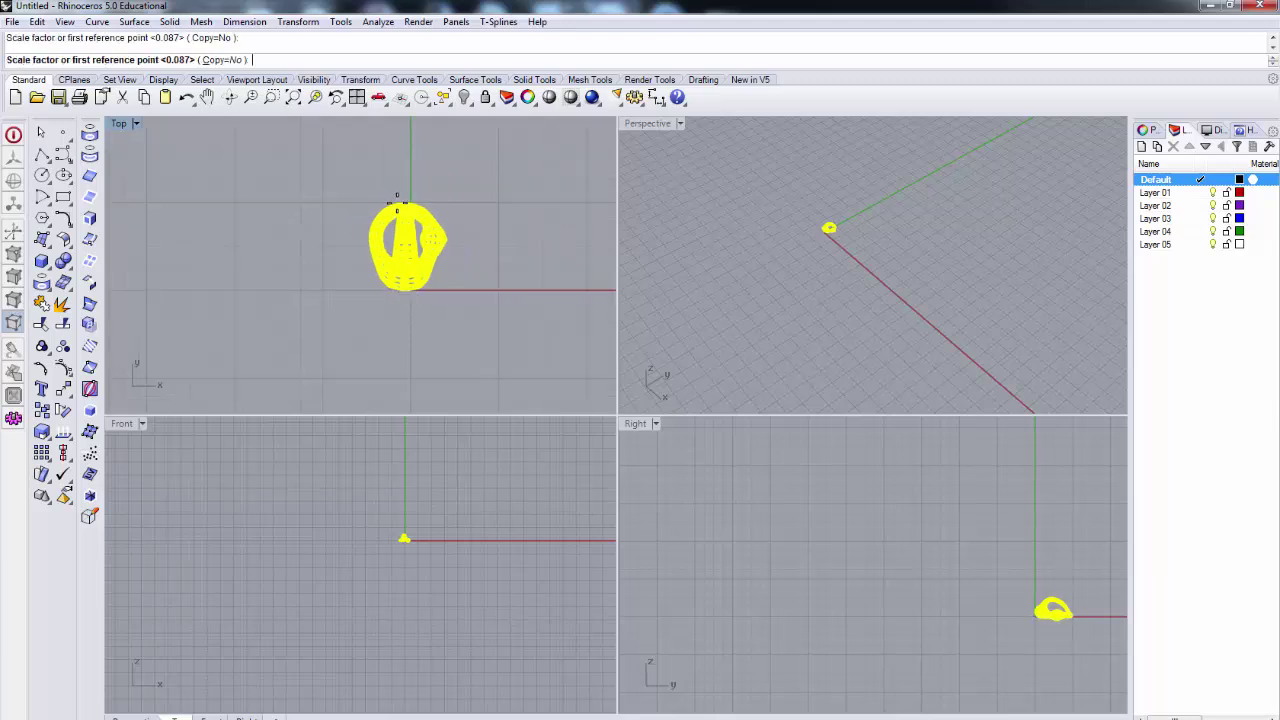
{"action": "left_click", "coordinate": [398, 180]}
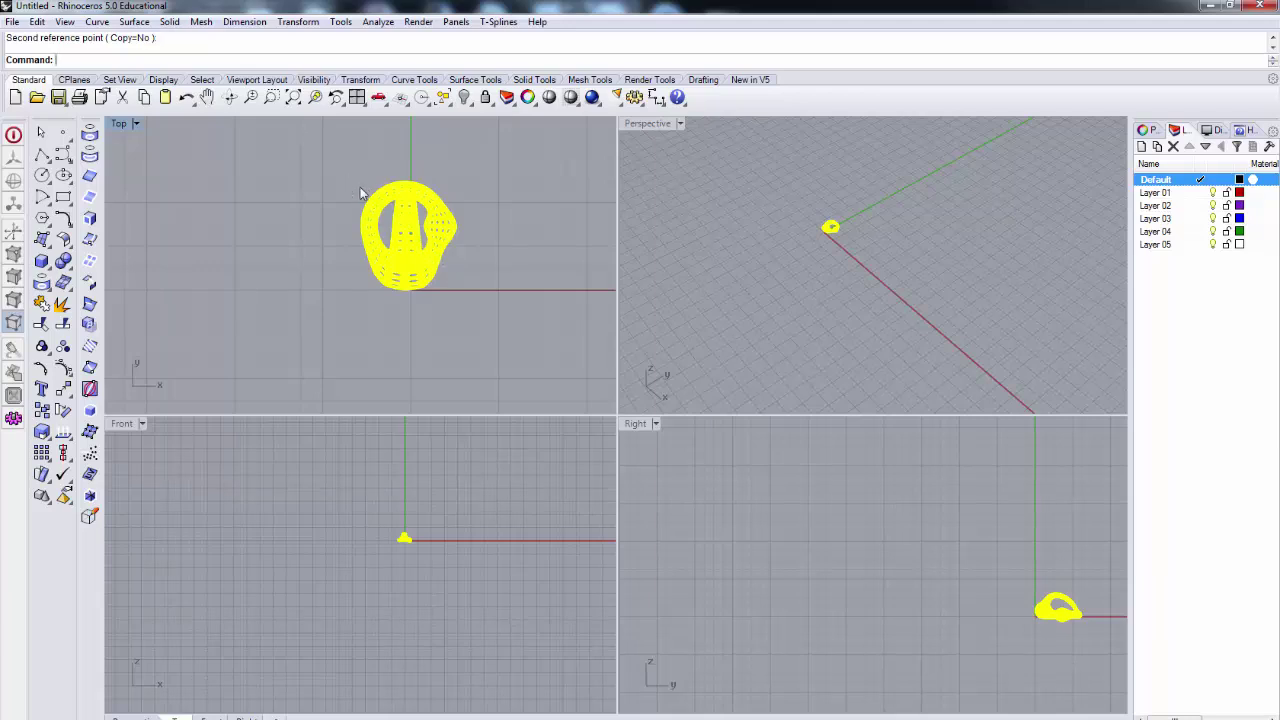
- Create a BoundingBox around the scaled meshes with World coordinates and Solids output
{"action": "right_click_drag", "start_coordinate": [382, 557], "coordinate": [391, 557]}
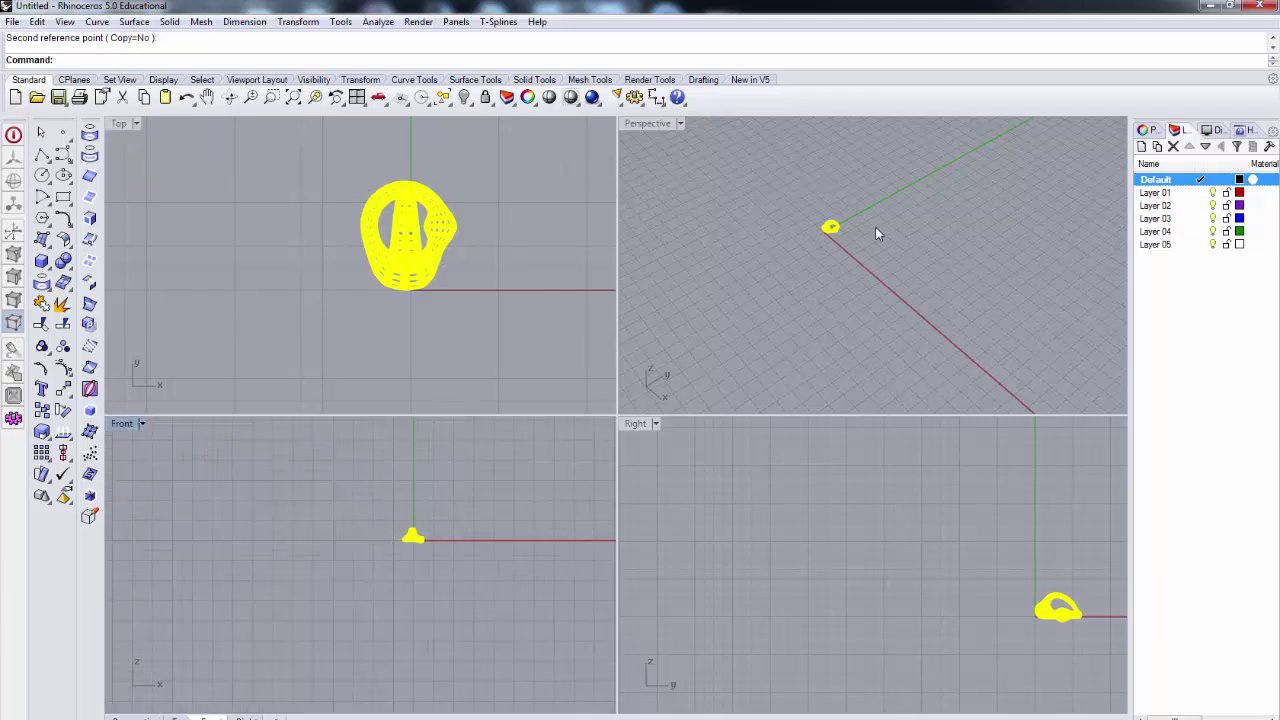
{"action": "scroll", "coordinate": [832, 210], "scroll_direction": "up", "scroll_amount": 6}
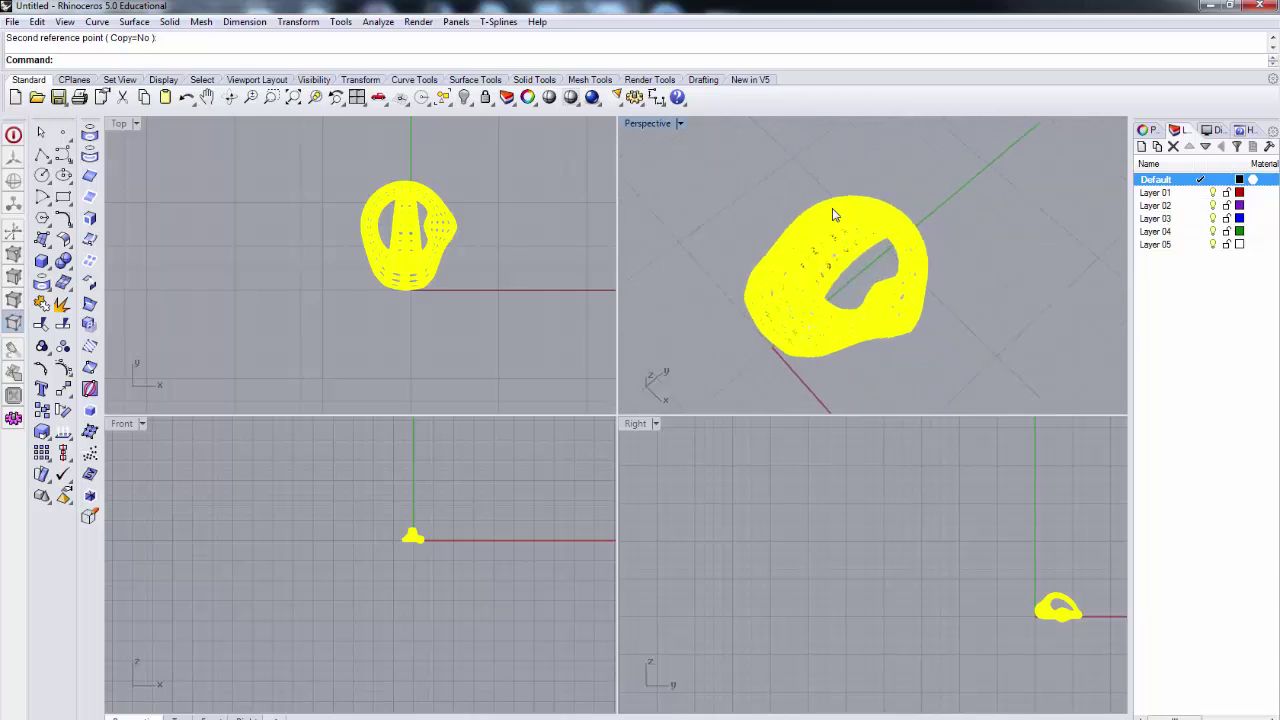
{"action": "scroll", "coordinate": [471, 546], "scroll_direction": "up", "scroll_amount": 6}
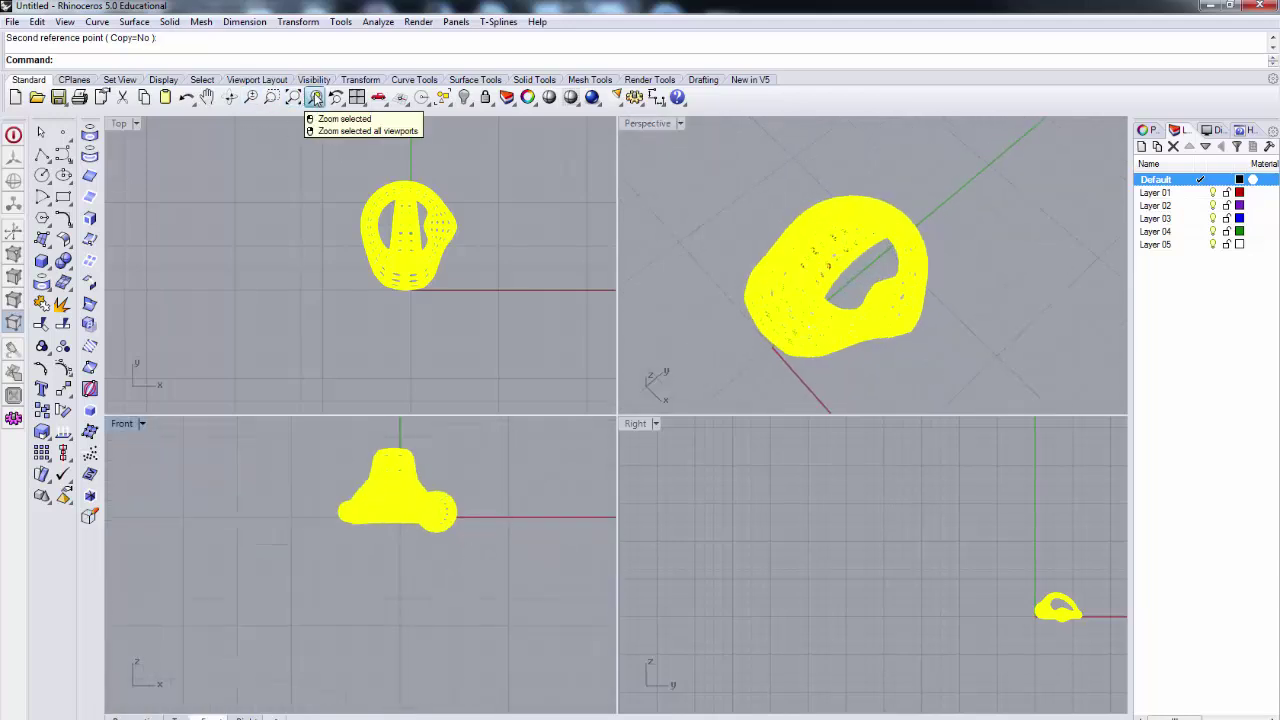
{"action": "right_click", "coordinate": [314, 97]}
{"action": "scroll", "coordinate": [486, 542], "scroll_direction": "down", "scroll_amount": 5}
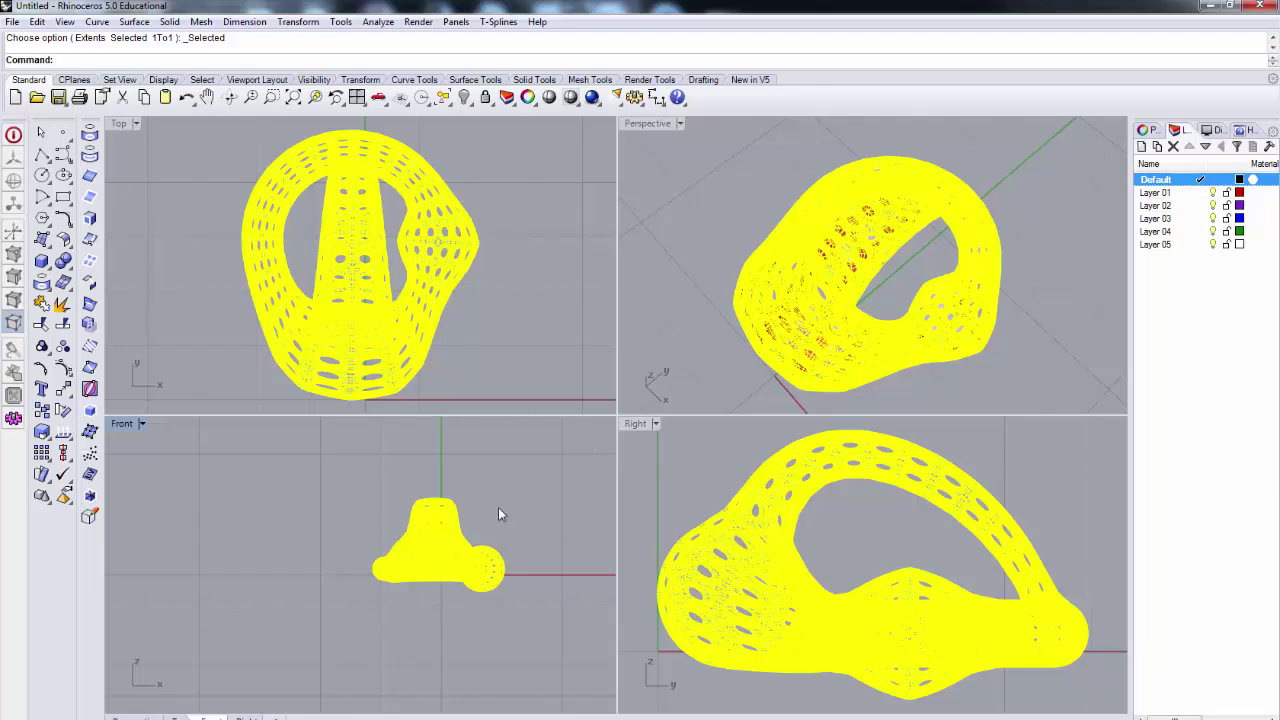
{"action": "scroll", "coordinate": [868, 643], "scroll_direction": "down", "scroll_amount": 2}
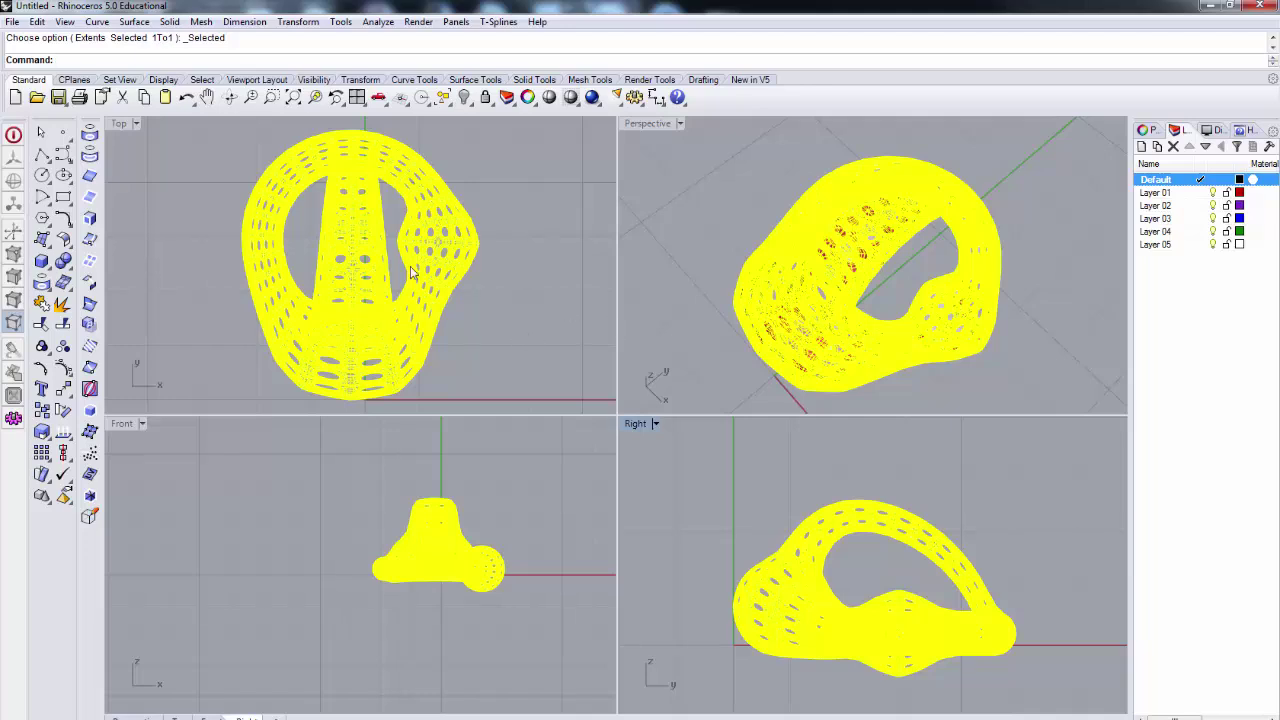
{"action": "right_click", "coordinate": [437, 60]}
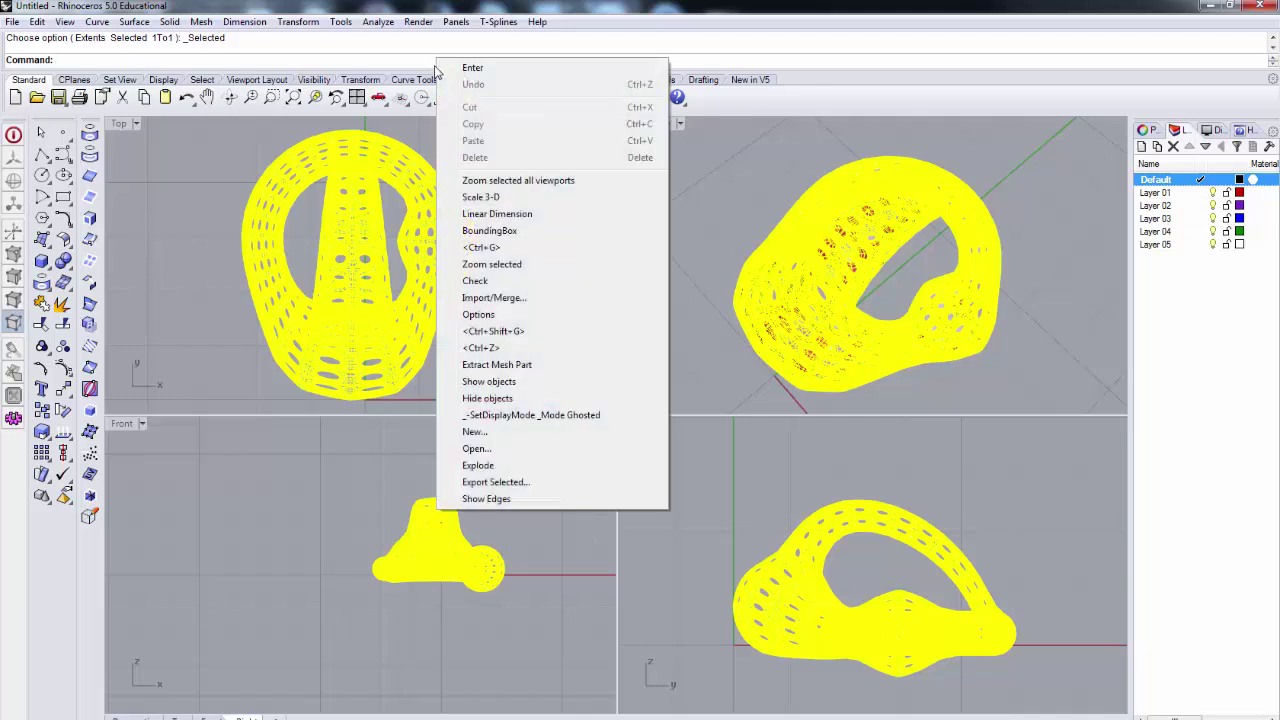
{"action": "left_click", "coordinate": [511, 231]}
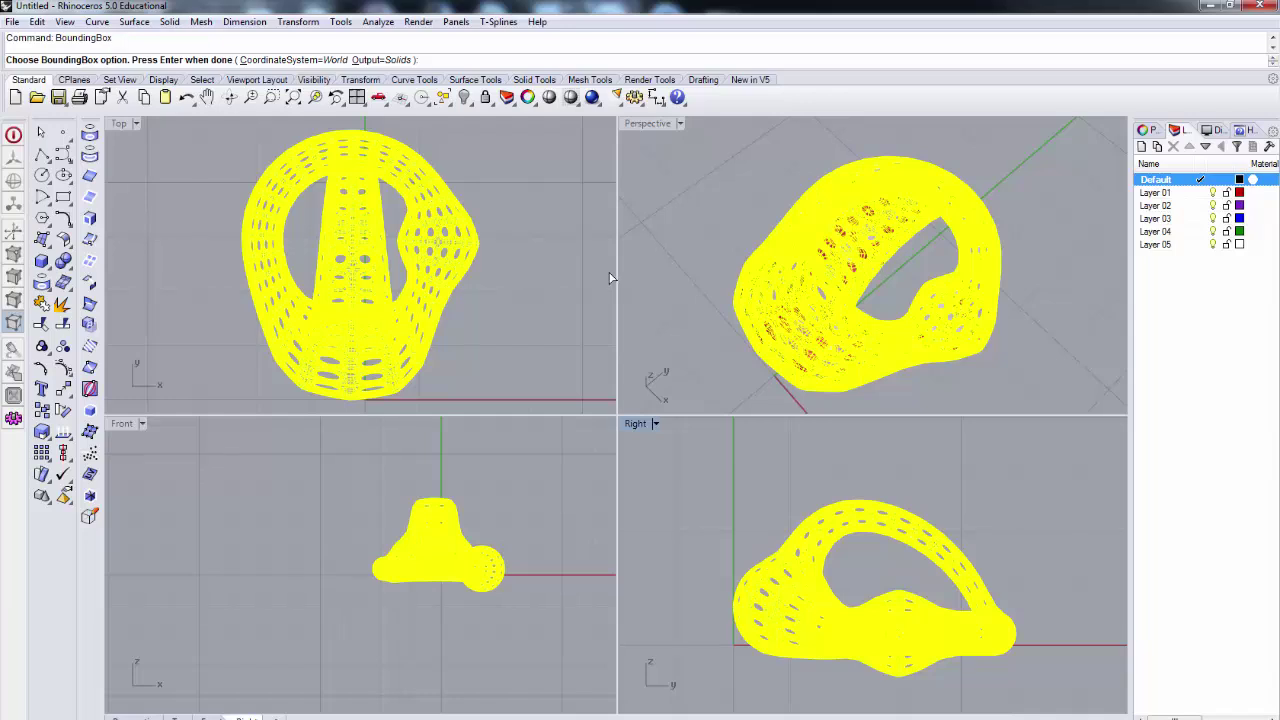
{"action": "right_click", "coordinate": [470, 278]}
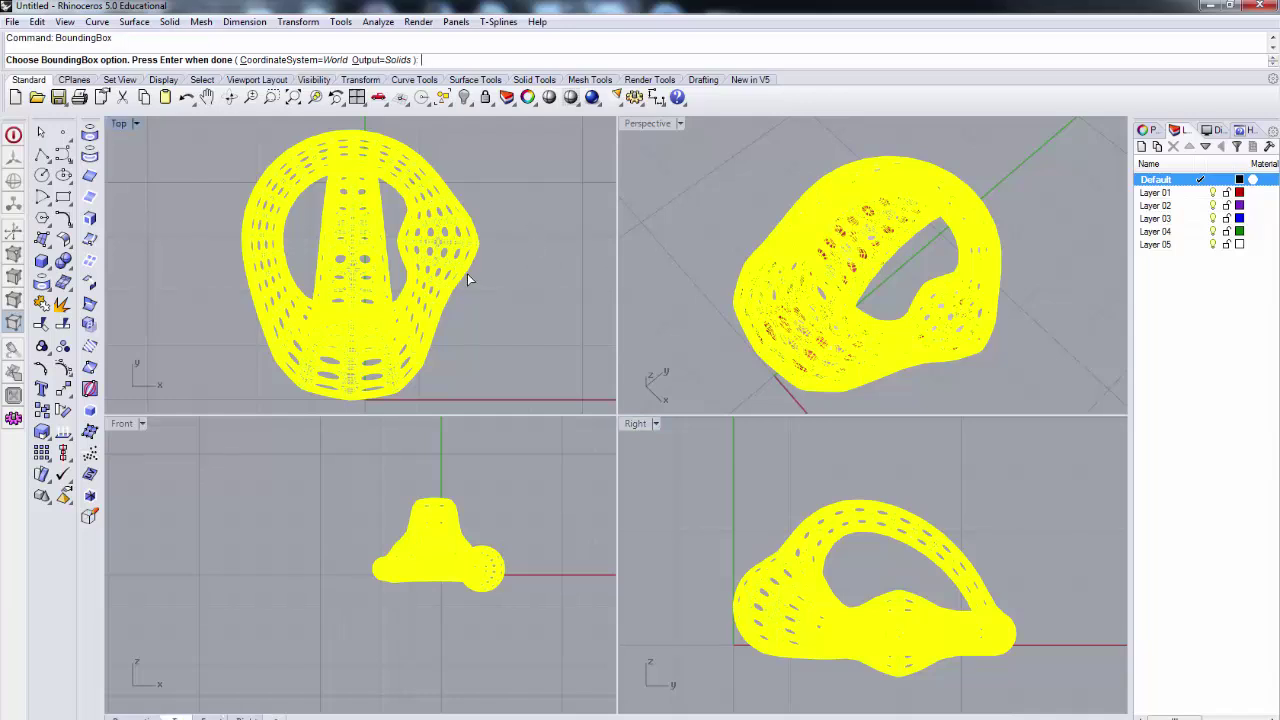
- Add a linear dimension to the bounding box's Y-direction edge in the Top view, placed well outside the box
{"action": "scroll", "coordinate": [1000, 317], "scroll_direction": "down", "scroll_amount": 4}
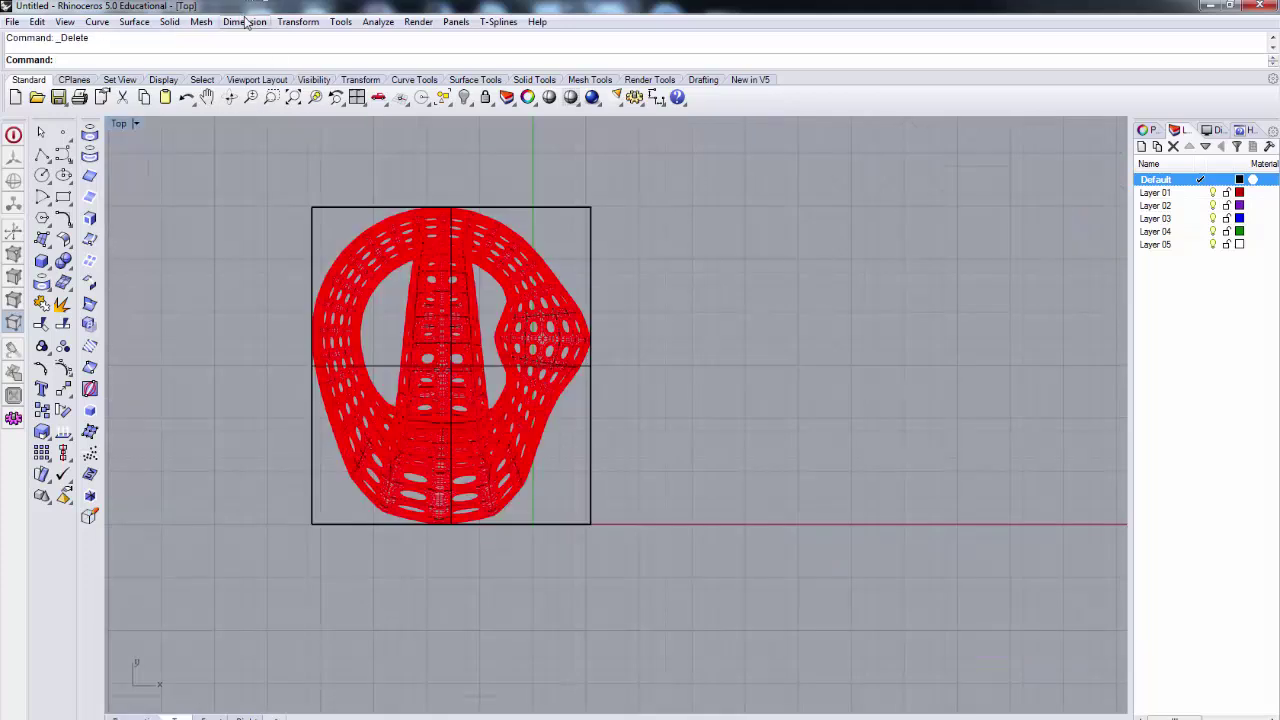
{"action": "left_click", "coordinate": [245, 22]}
{"action": "left_click", "coordinate": [278, 40]}
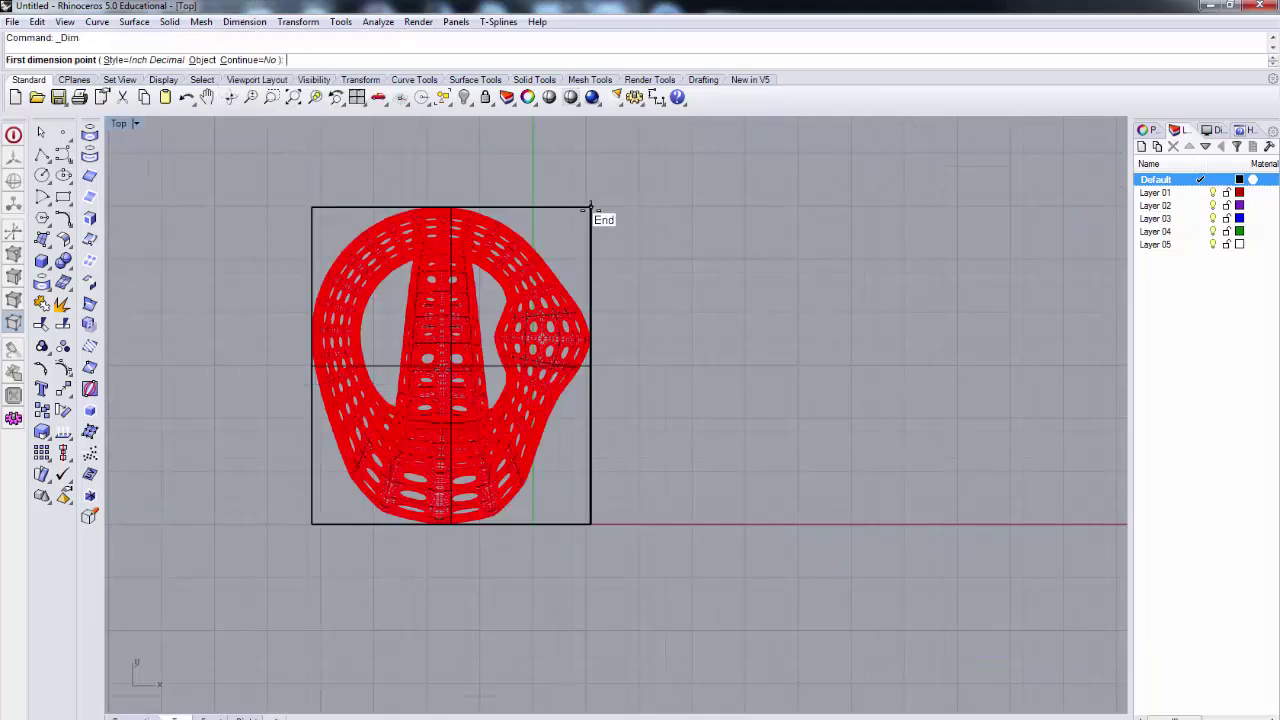
{"action": "left_click", "coordinate": [590, 208]}
{"action": "left_click", "coordinate": [591, 523]}
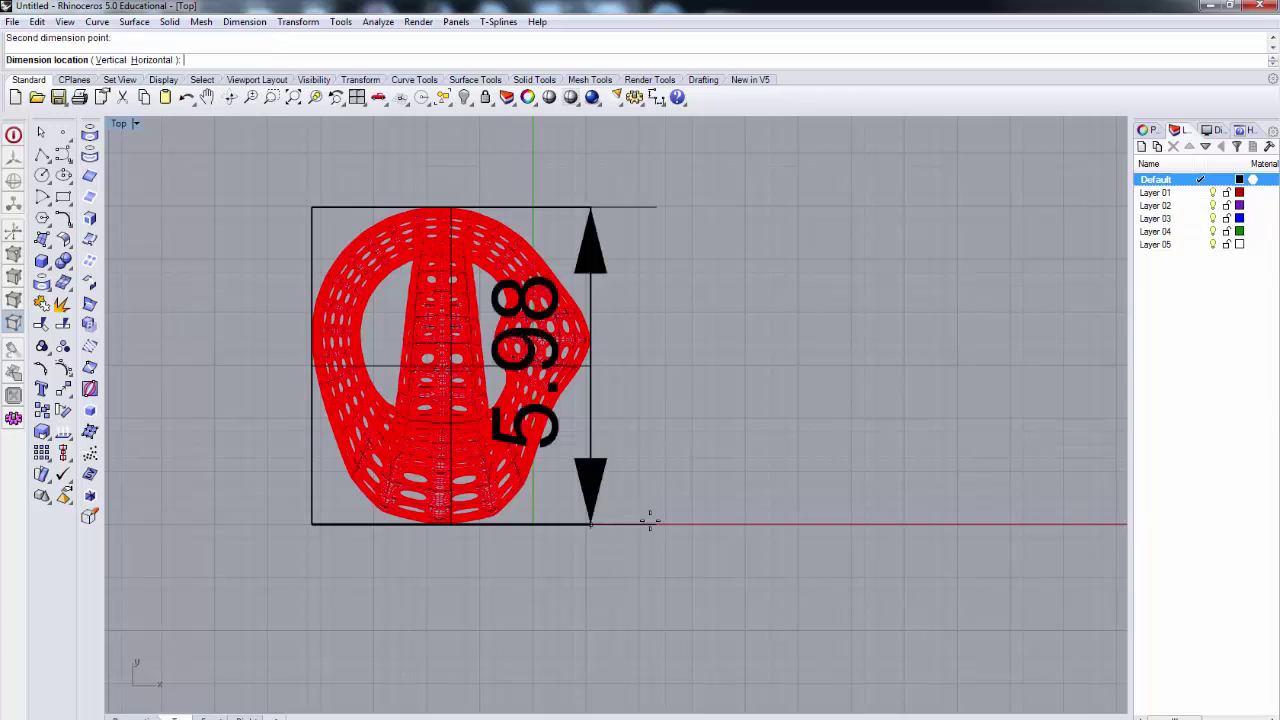
{"action": "left_click", "coordinate": [824, 526]}
- Add a linear dimension to the bounding box's X-direction edge along the X axis, placed outside the box
{"action": "key", "text": "Return"}
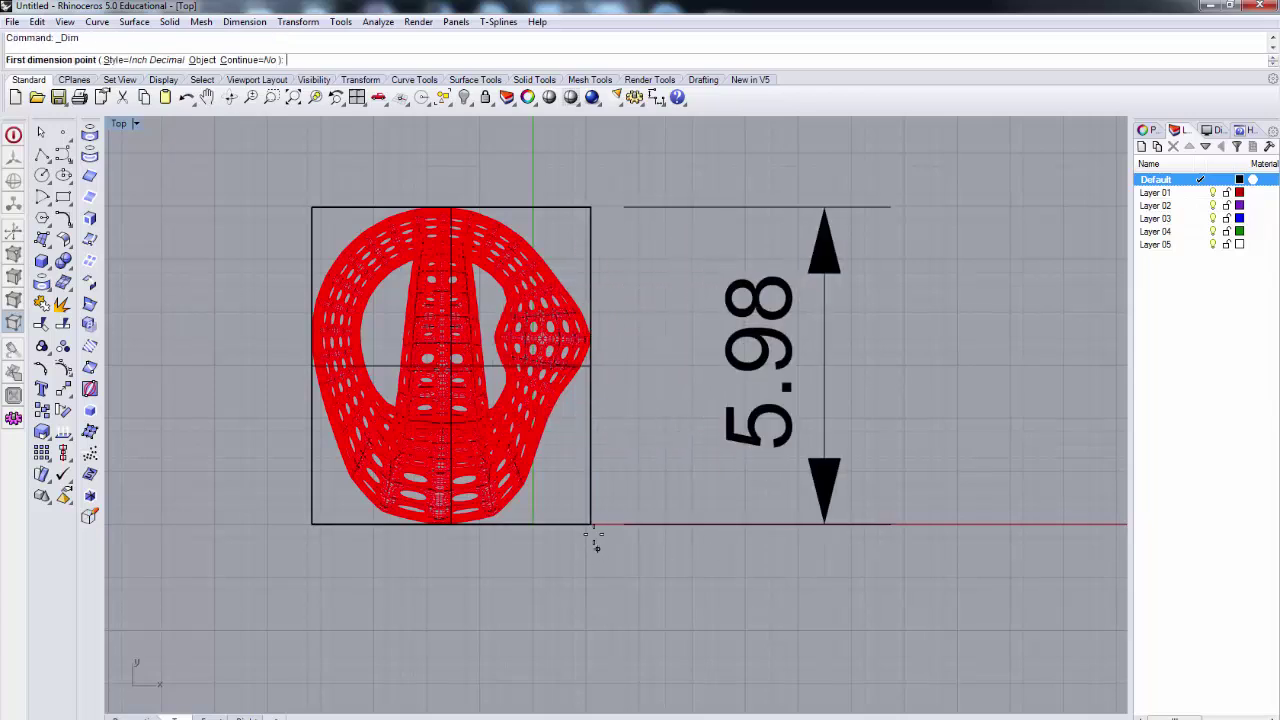
{"action": "left_click", "coordinate": [592, 527]}
{"action": "left_click", "coordinate": [312, 524]}
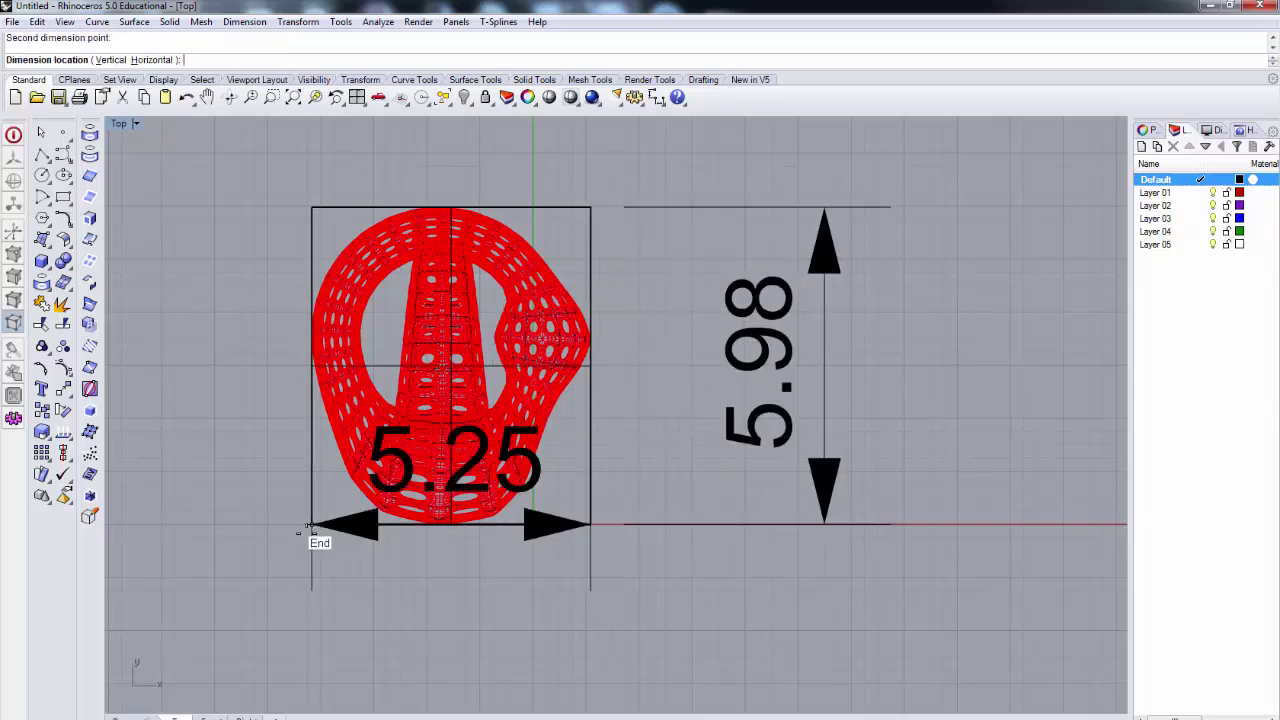
{"action": "scroll", "coordinate": [326, 635], "scroll_direction": "down", "scroll_amount": 2}
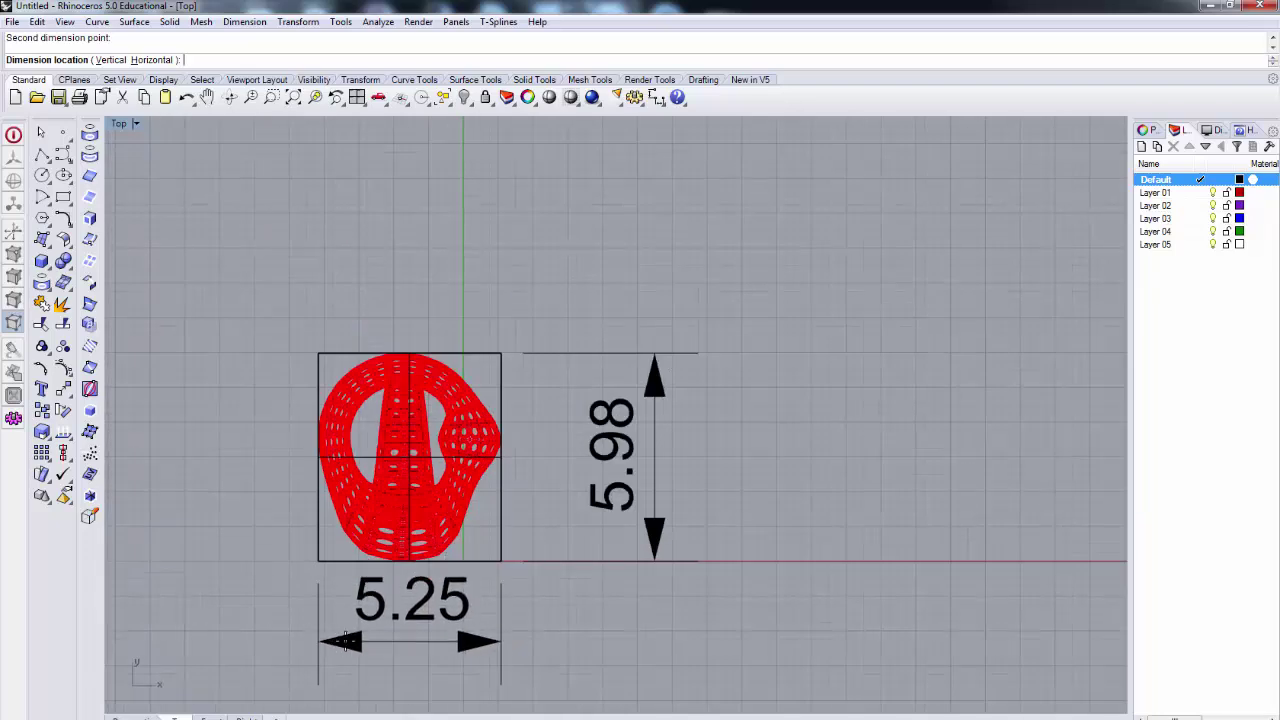
{"action": "left_click", "coordinate": [344, 642]}
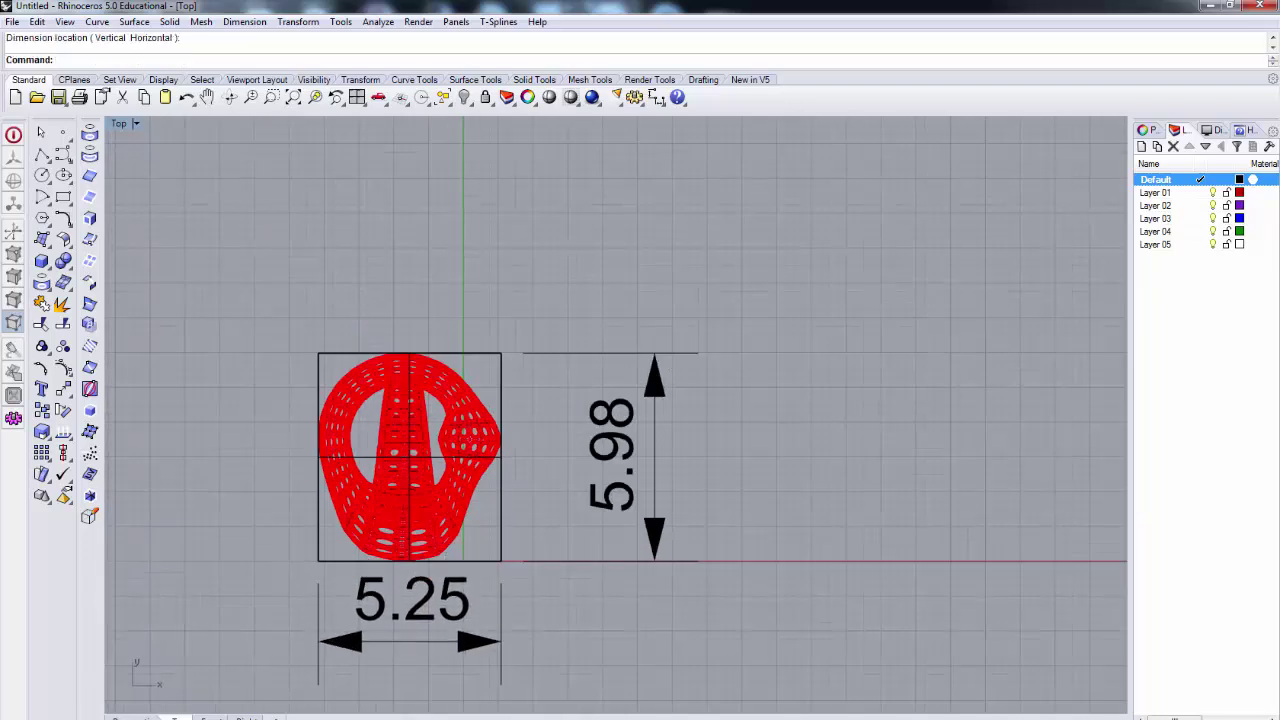
- Dimension the bounding box's height between its front corner's bottom and top points, placing the dimension outside the box in the Right view
{"action": "key", "text": "ctrl+Tab"}
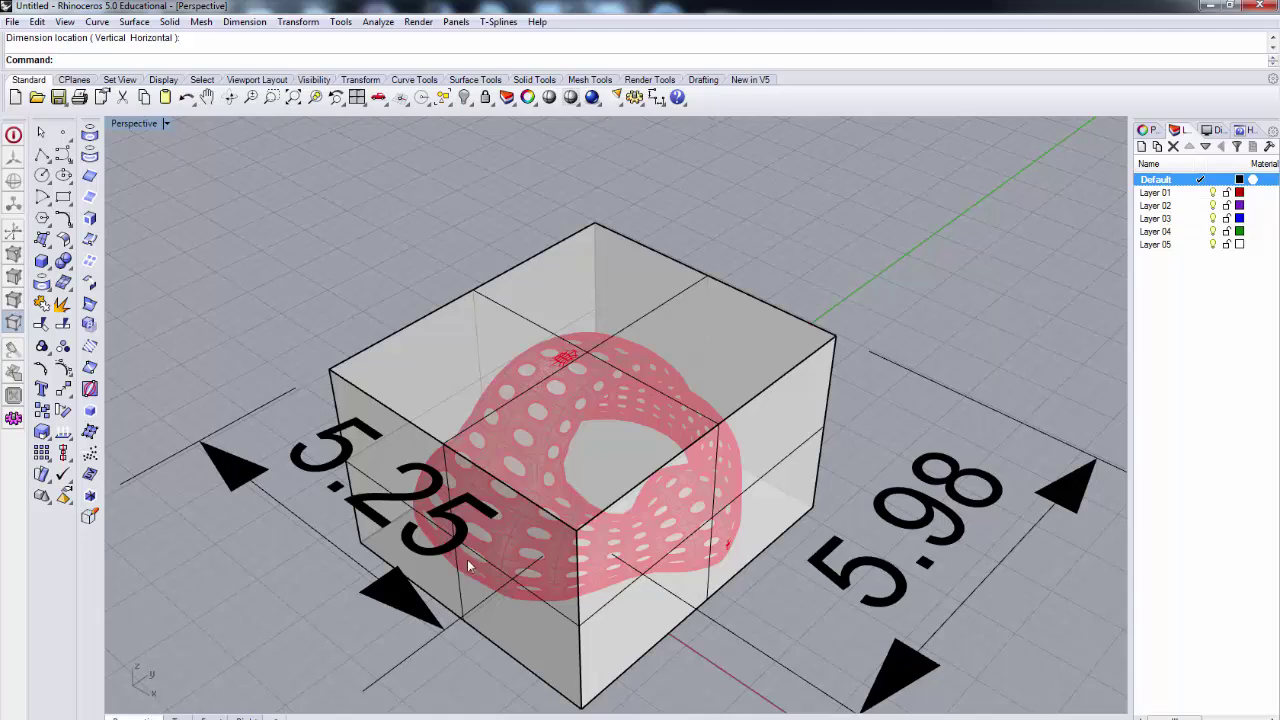
{"action": "scroll", "coordinate": [467, 559], "scroll_direction": "down", "scroll_amount": 4}
{"action": "right_click", "coordinate": [560, 660]}
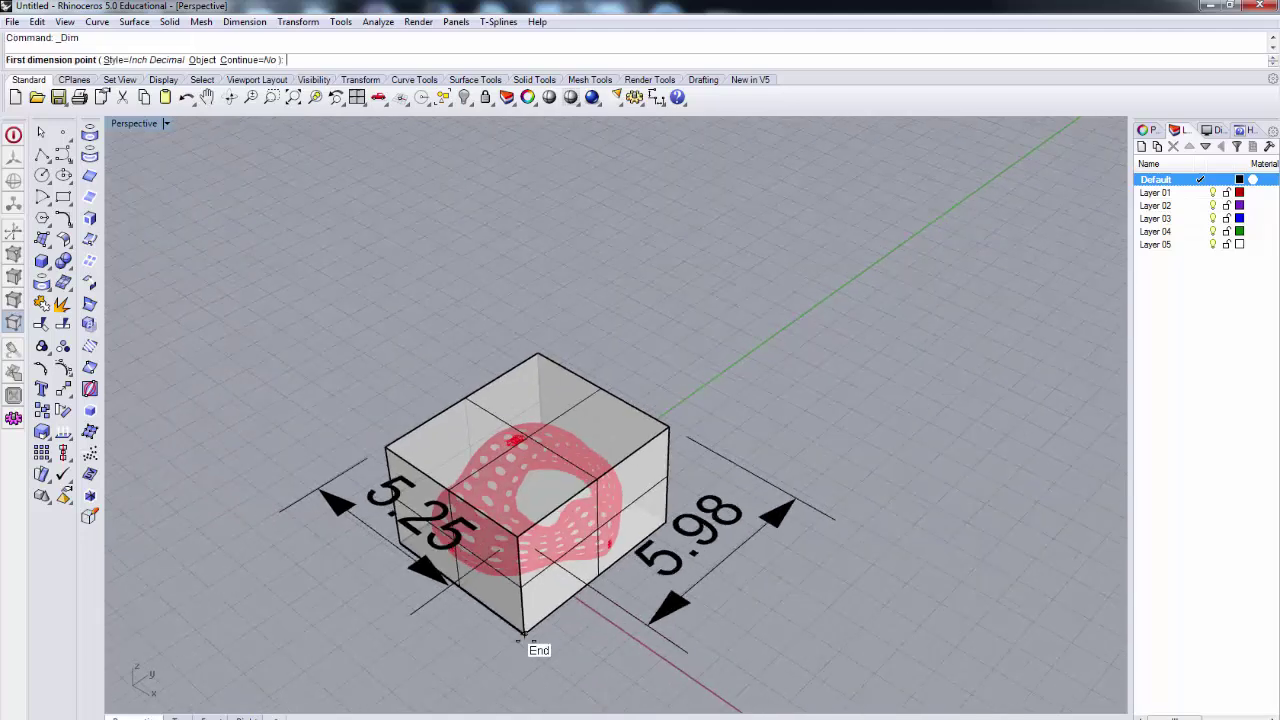
{"action": "left_click", "coordinate": [525, 636]}
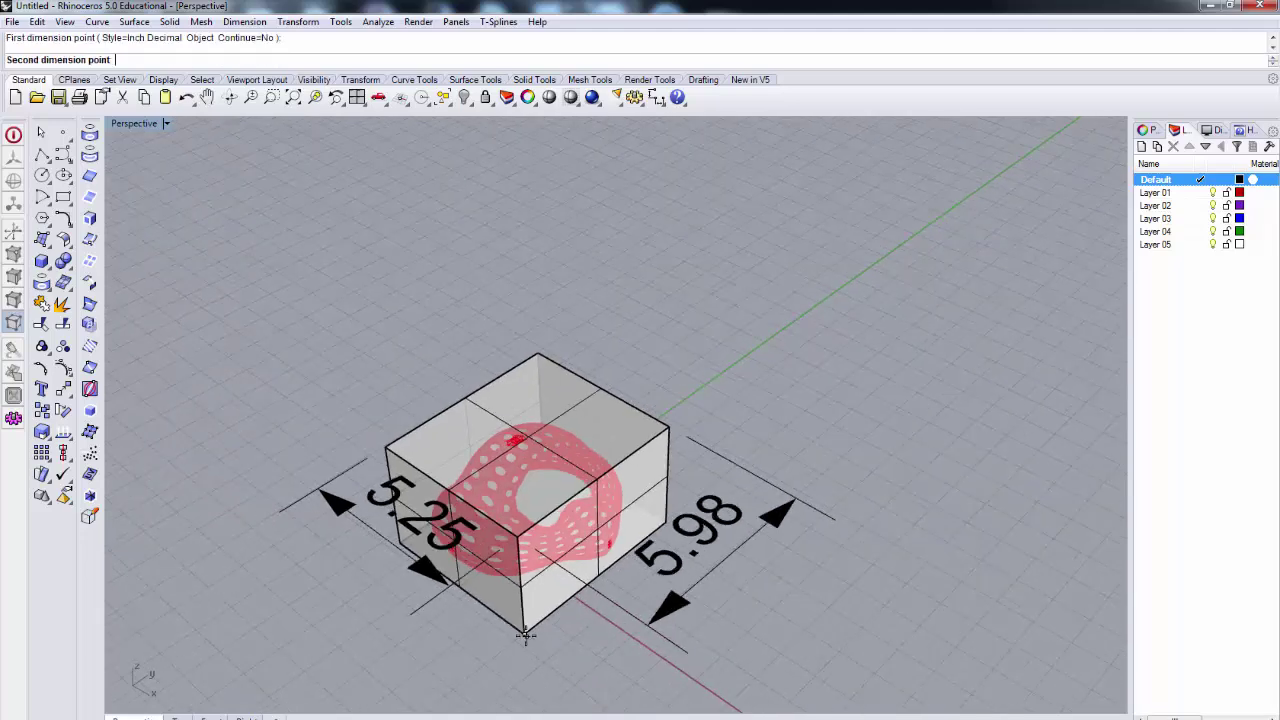
{"action": "left_click", "coordinate": [517, 538]}
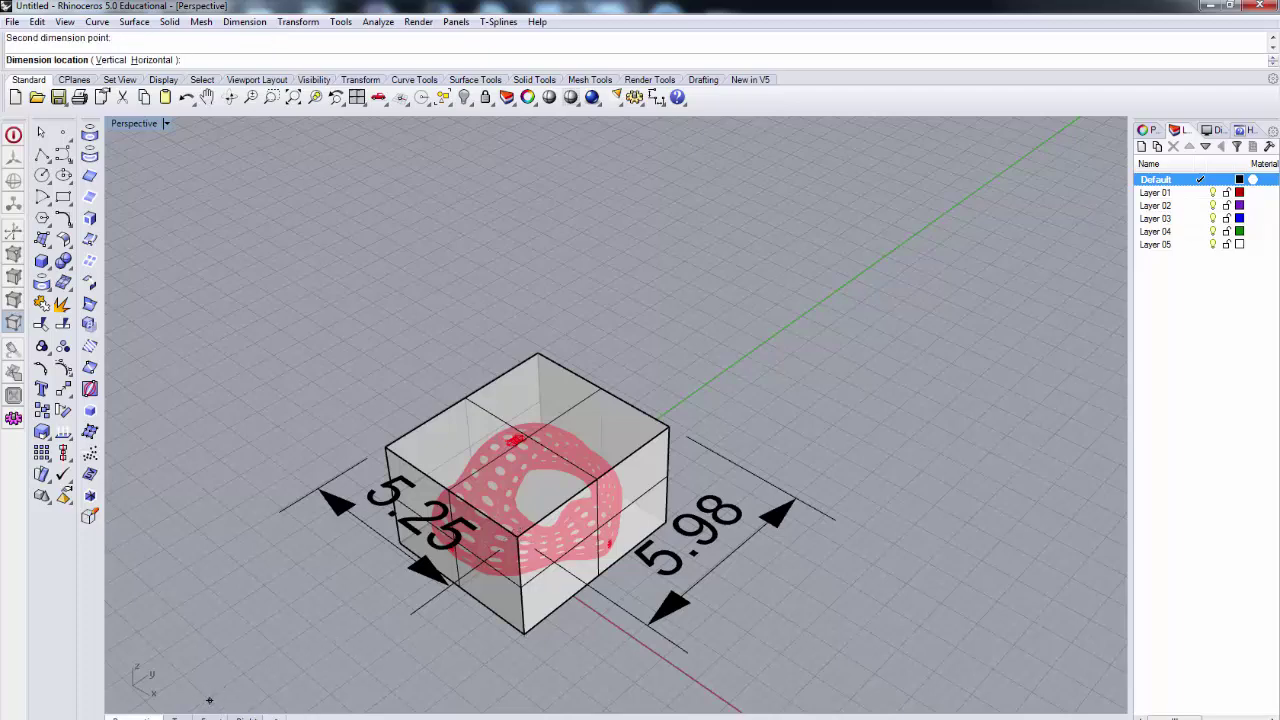
{"action": "left_click", "coordinate": [247, 718]}
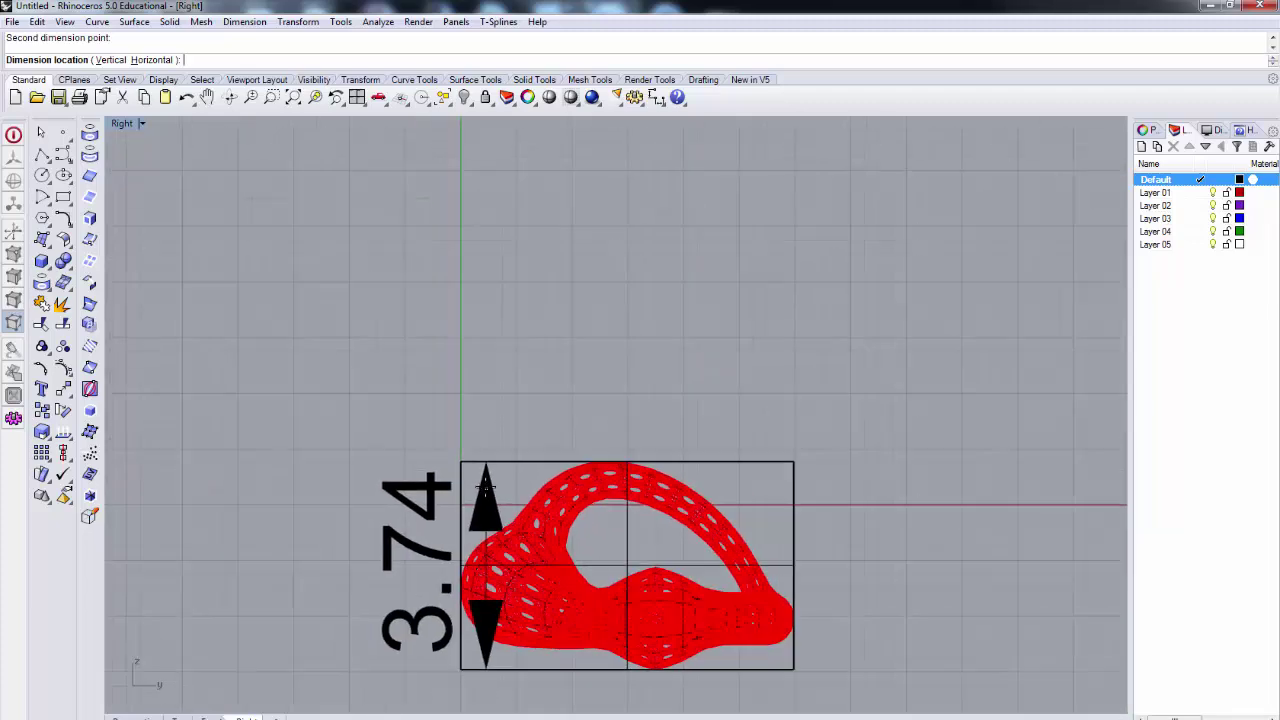
{"action": "scroll", "coordinate": [485, 487], "scroll_direction": "down", "scroll_amount": 3}
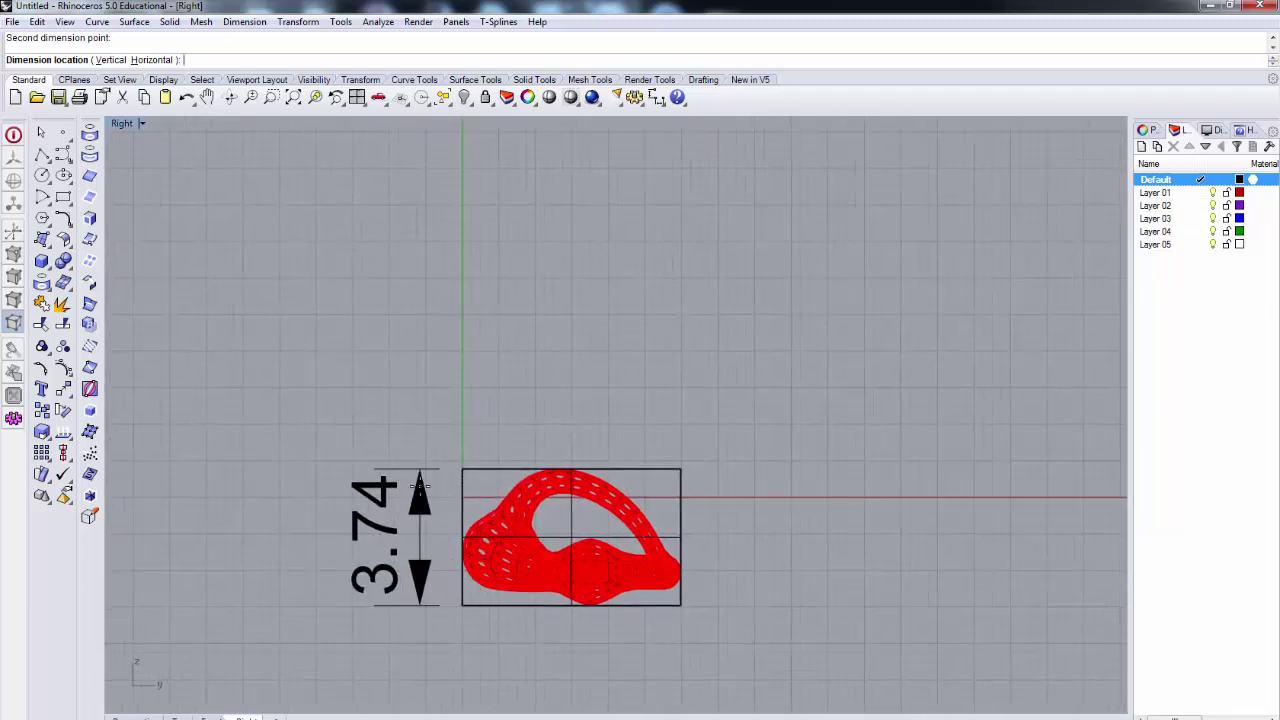
{"action": "left_click", "coordinate": [420, 487]}
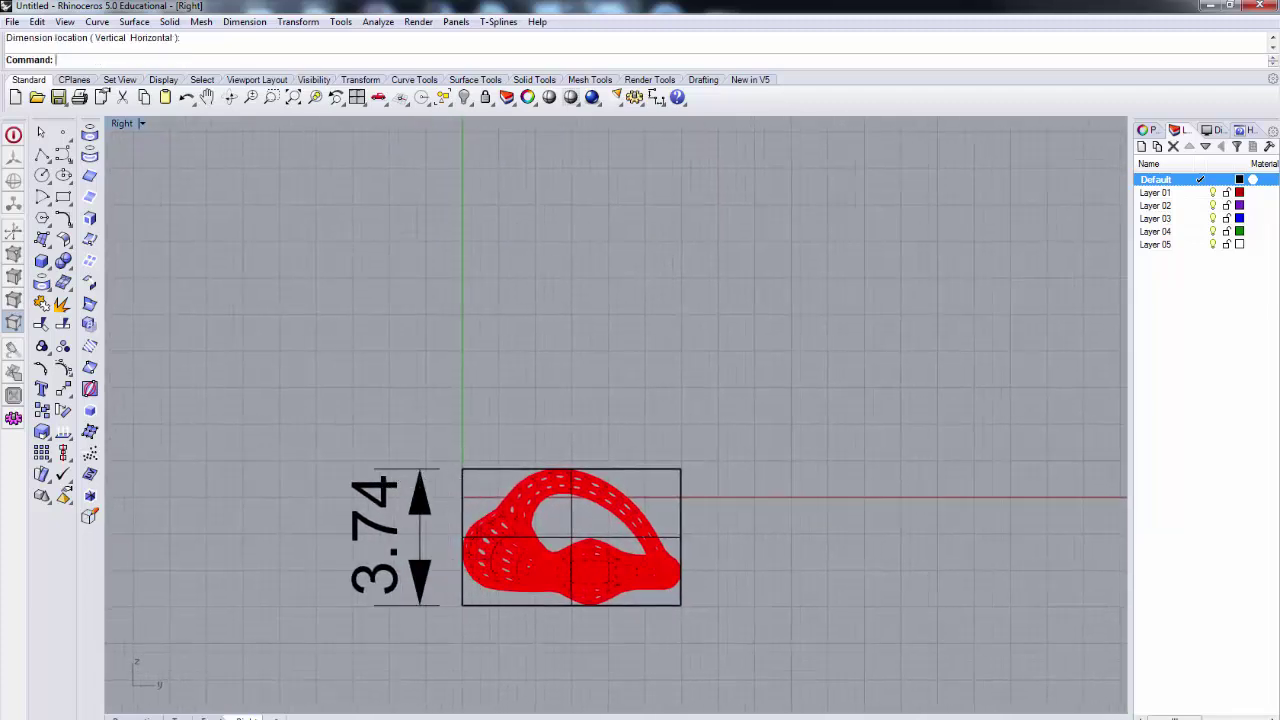
- Move the bounding box's three dimensions to Layer 05
{"action": "key", "text": "ctrl+F4"}
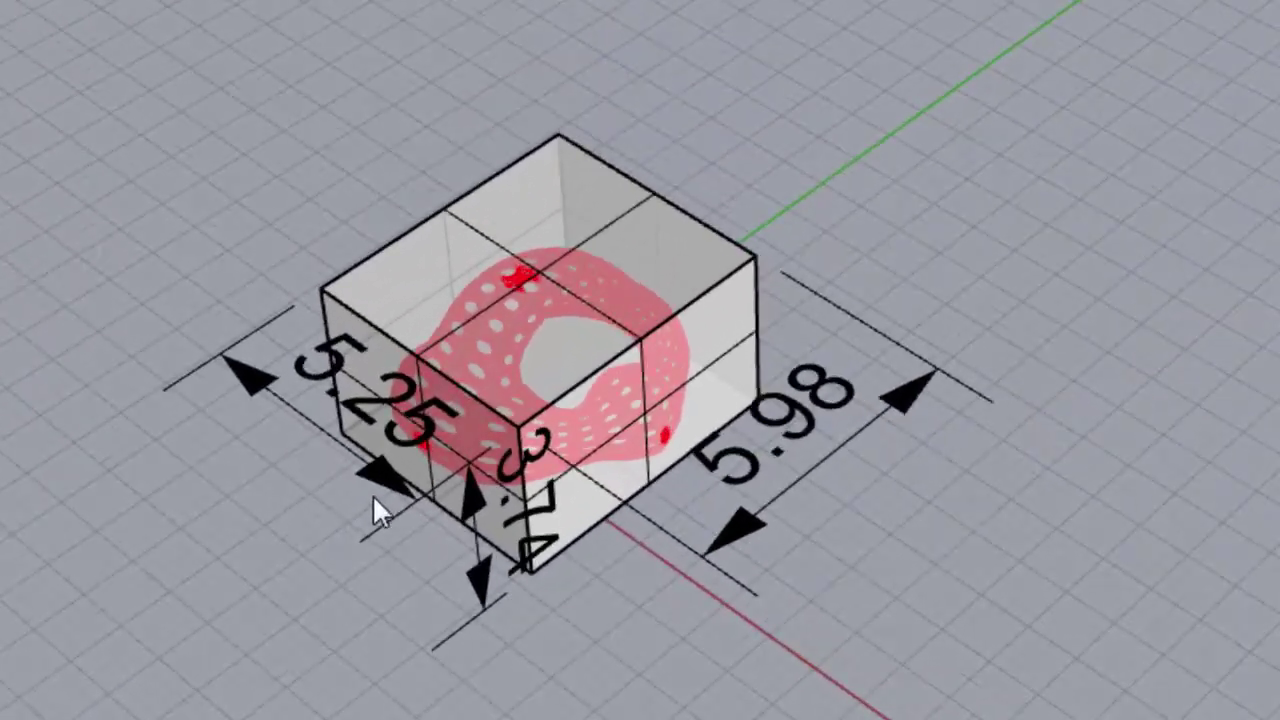
{"action": "scroll", "coordinate": [405, 546], "scroll_direction": "up", "scroll_amount": 3}
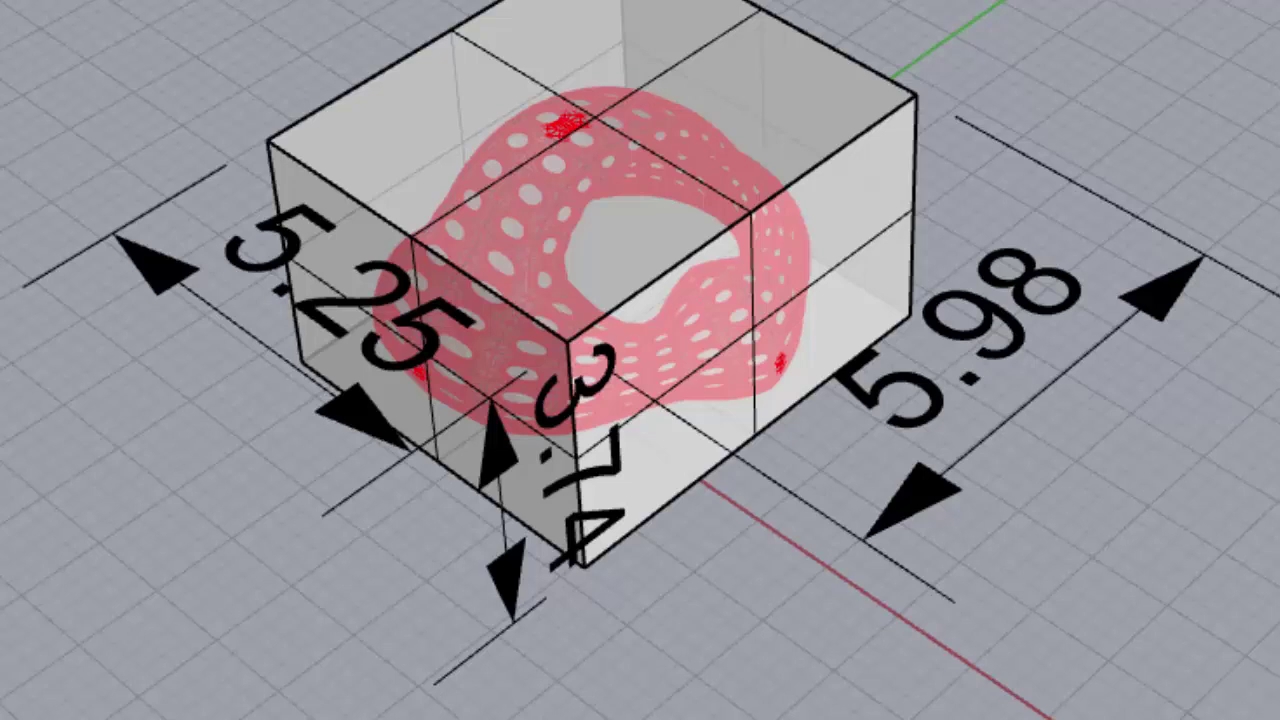
{"action": "left_click", "coordinate": [1070, 408]}
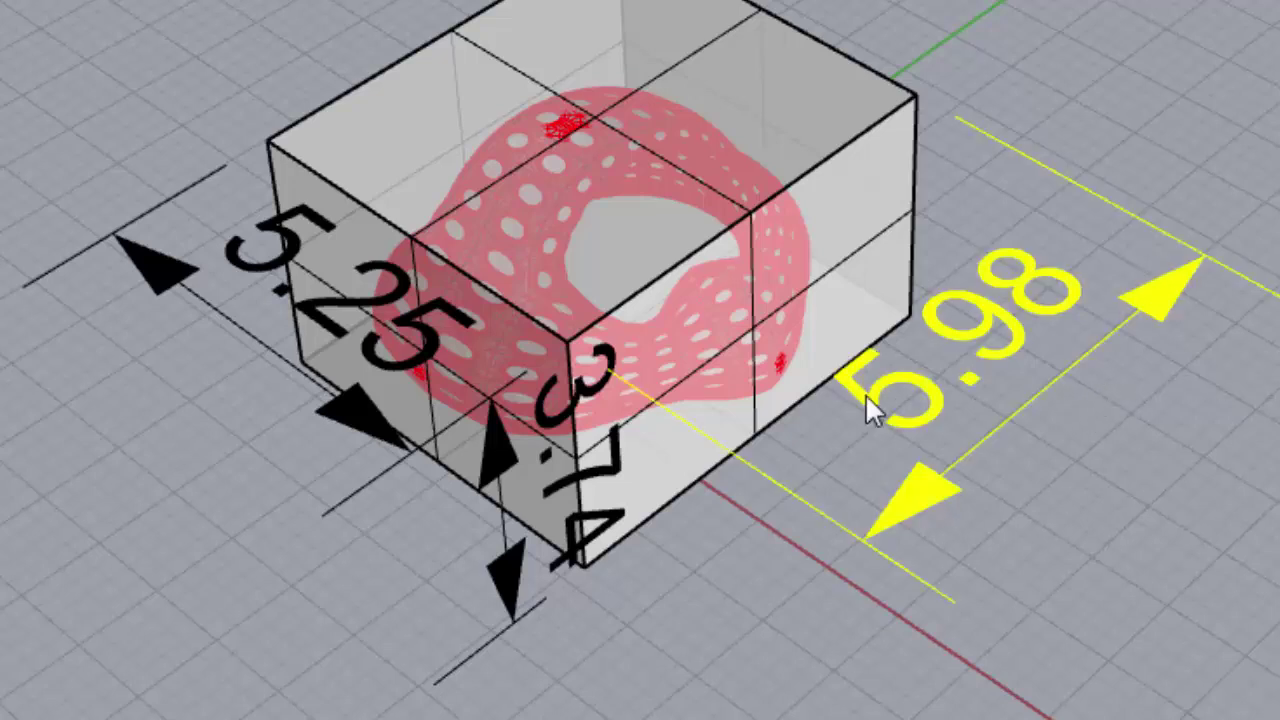
{"action": "left_click", "coordinate": [504, 633], "text": "shift"}
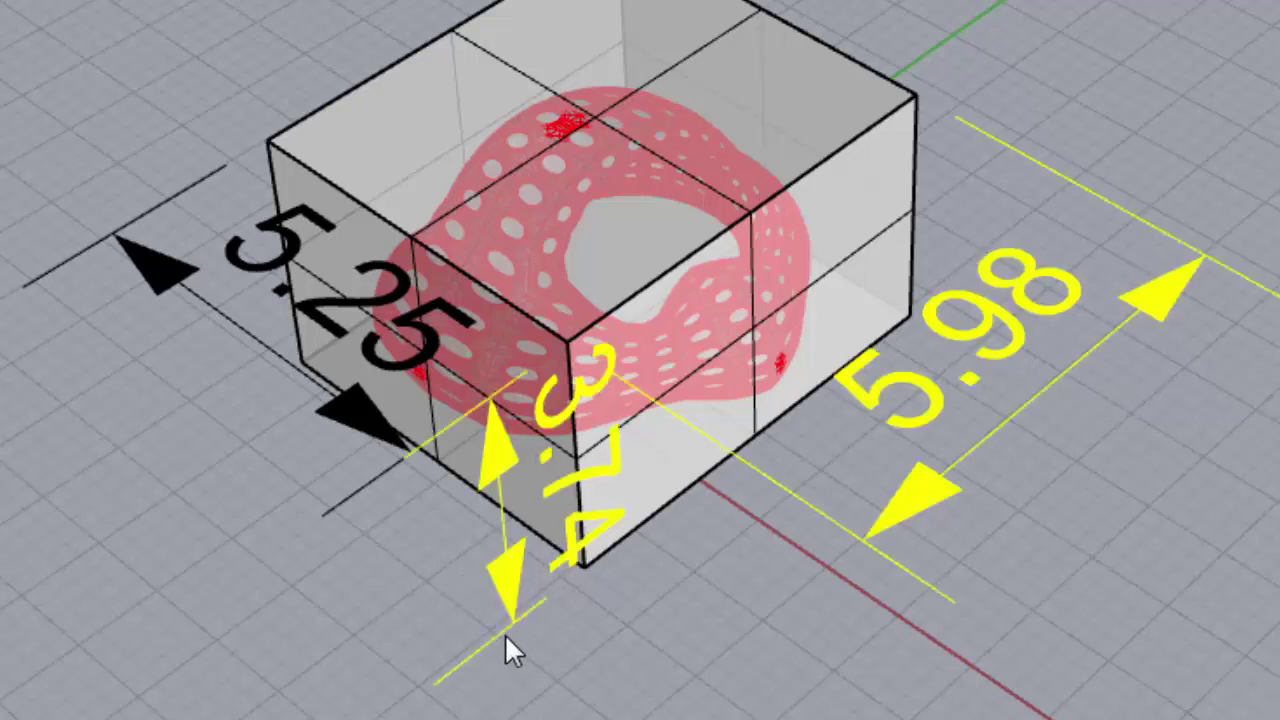
{"action": "left_click", "coordinate": [354, 504], "text": "shift"}
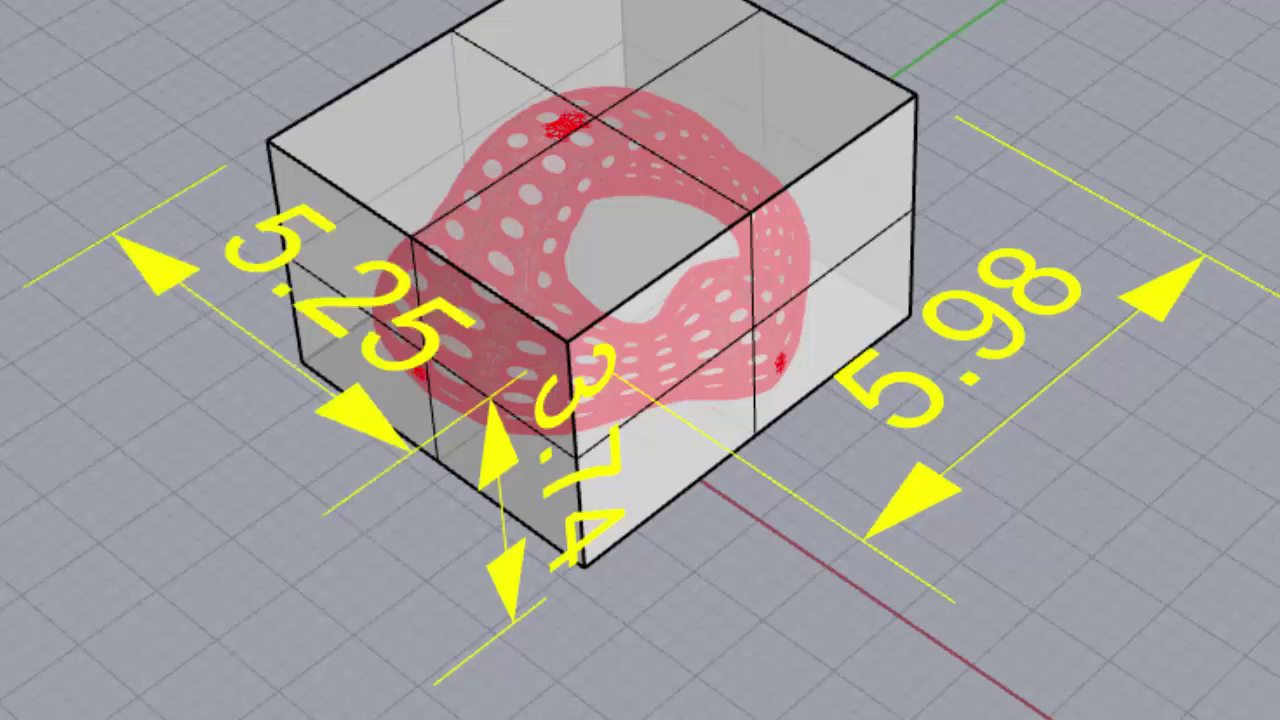
{"action": "double_click", "coordinate": [1155, 188]}
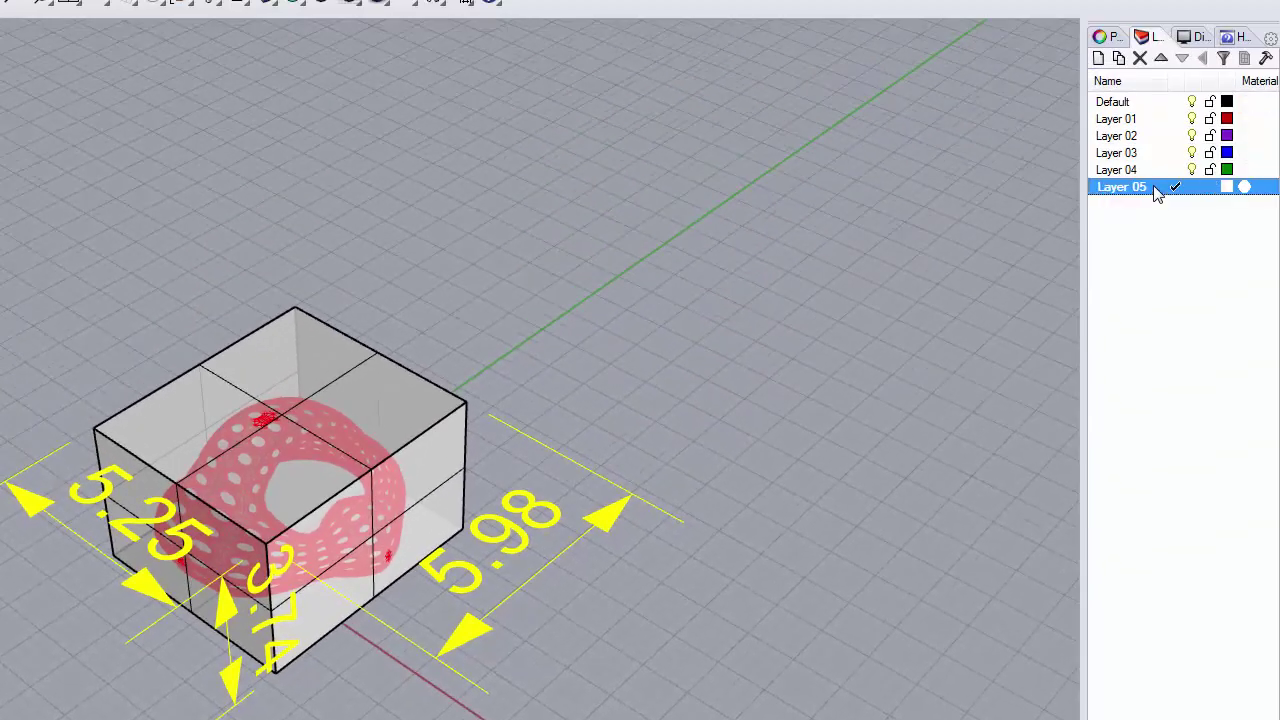
{"action": "right_click", "coordinate": [1158, 193]}
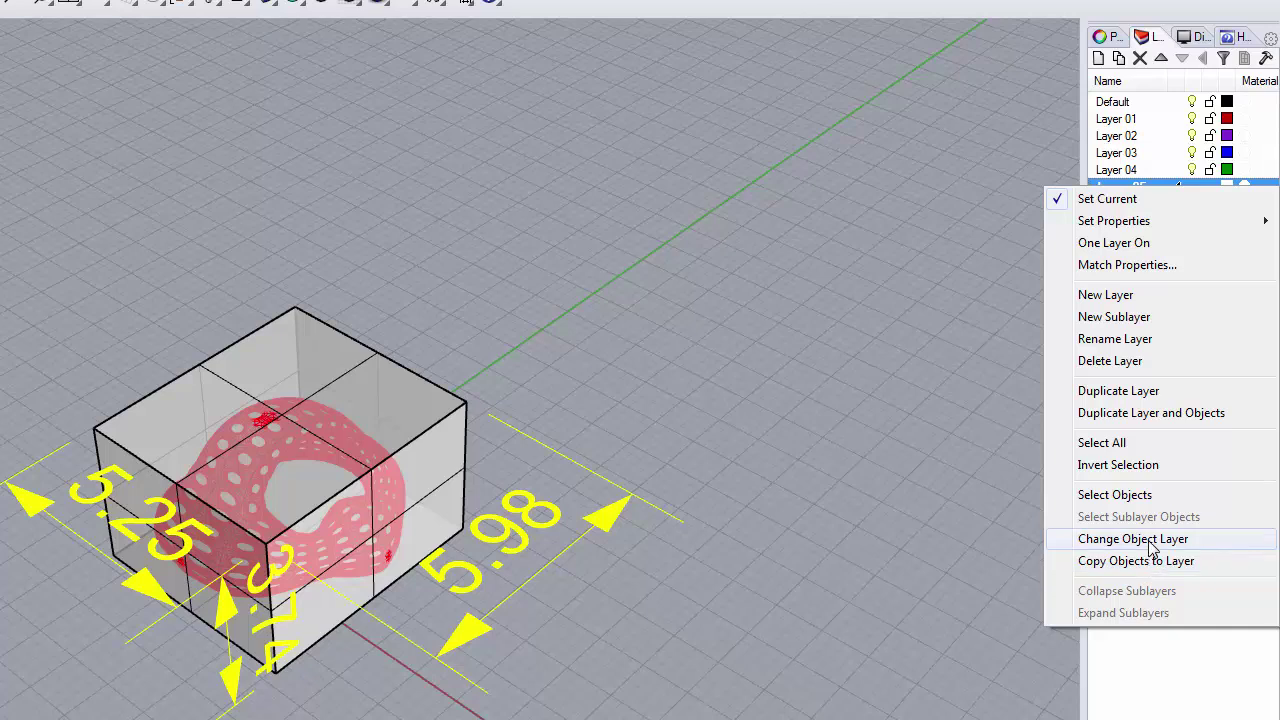
{"action": "left_click", "coordinate": [1148, 540]}
- Make Default the current layer, then hide Layer 05 and move the bounding box onto it
{"action": "double_click", "coordinate": [1150, 104]}
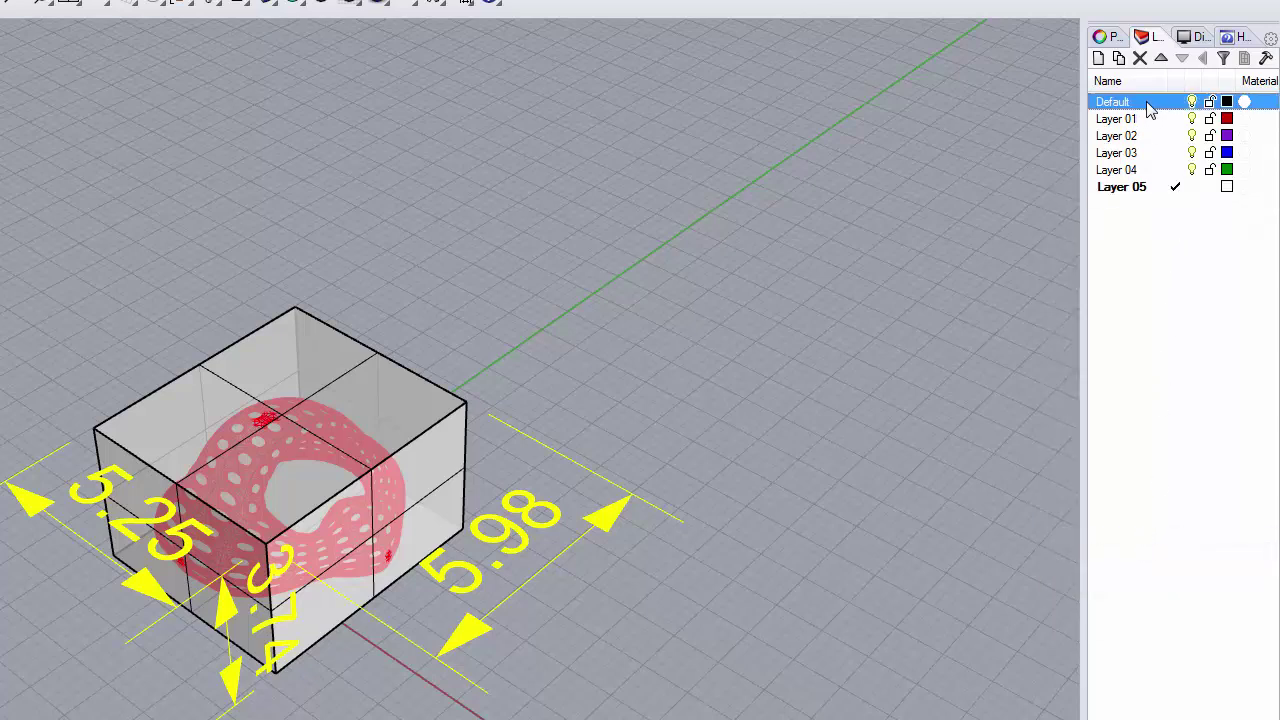
{"action": "left_click", "coordinate": [1195, 187]}
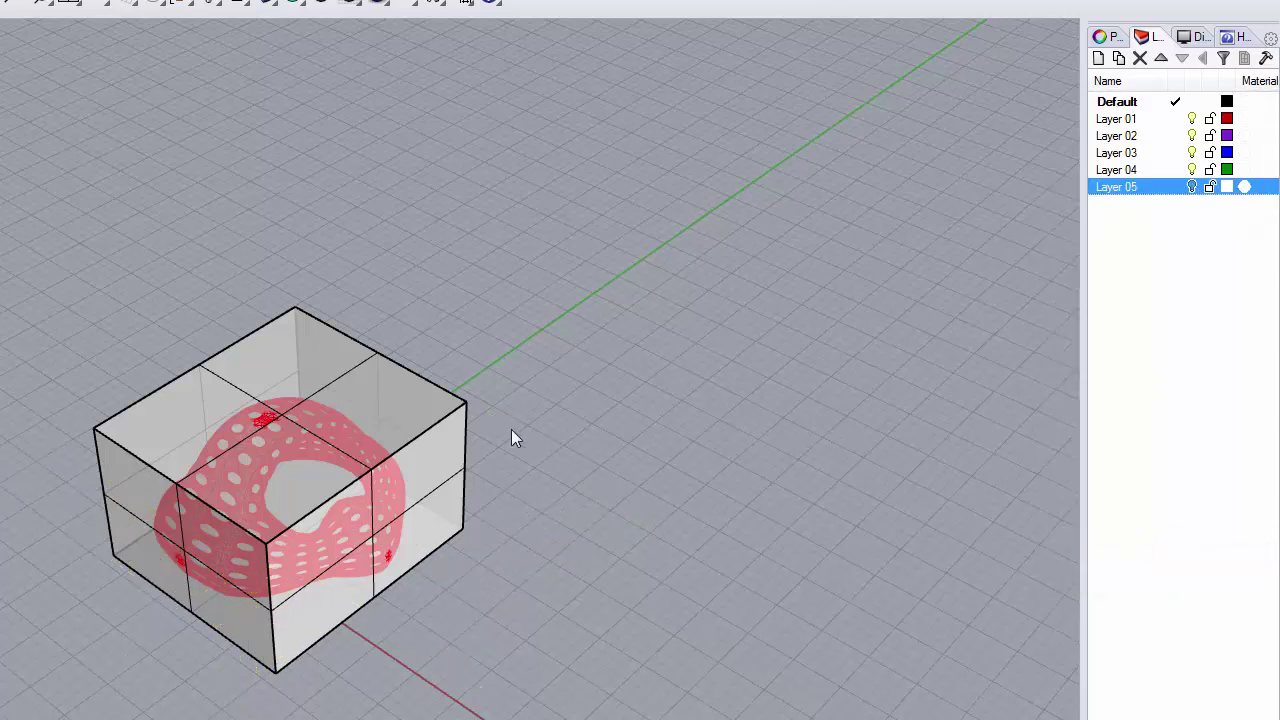
{"action": "left_click", "coordinate": [464, 408]}
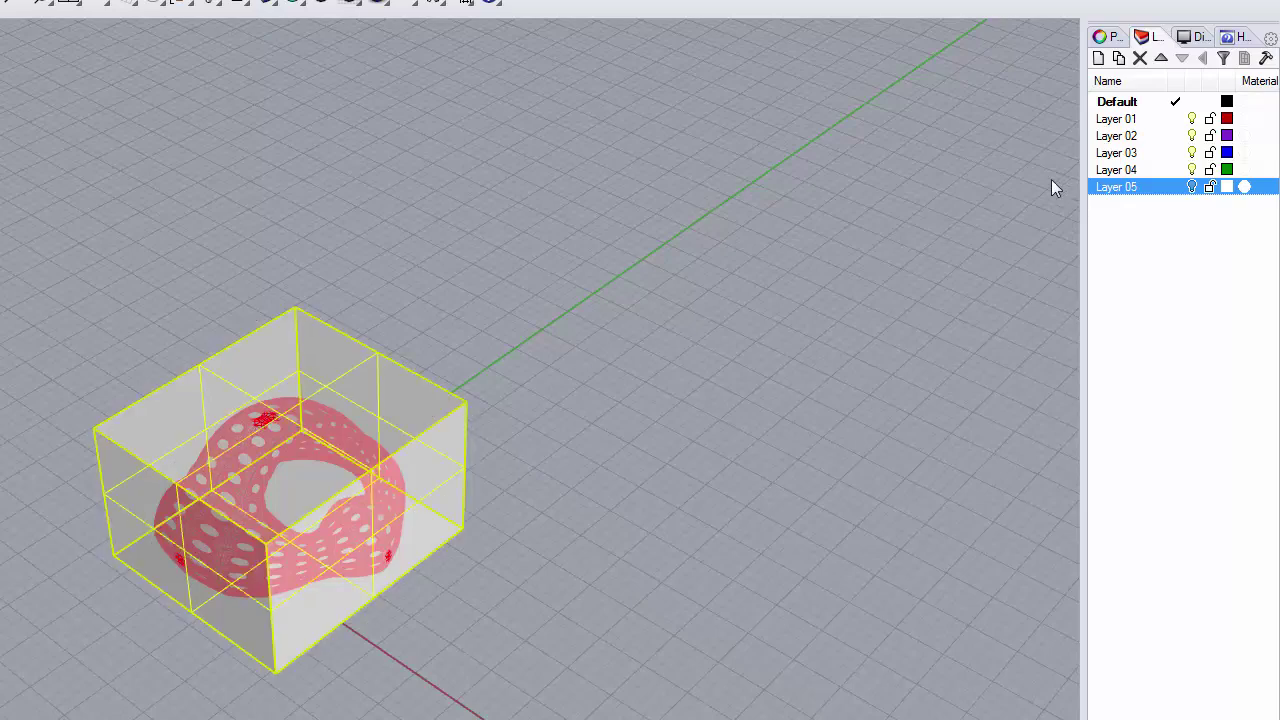
{"action": "right_click", "coordinate": [1166, 190]}
{"action": "left_click", "coordinate": [1095, 540]}
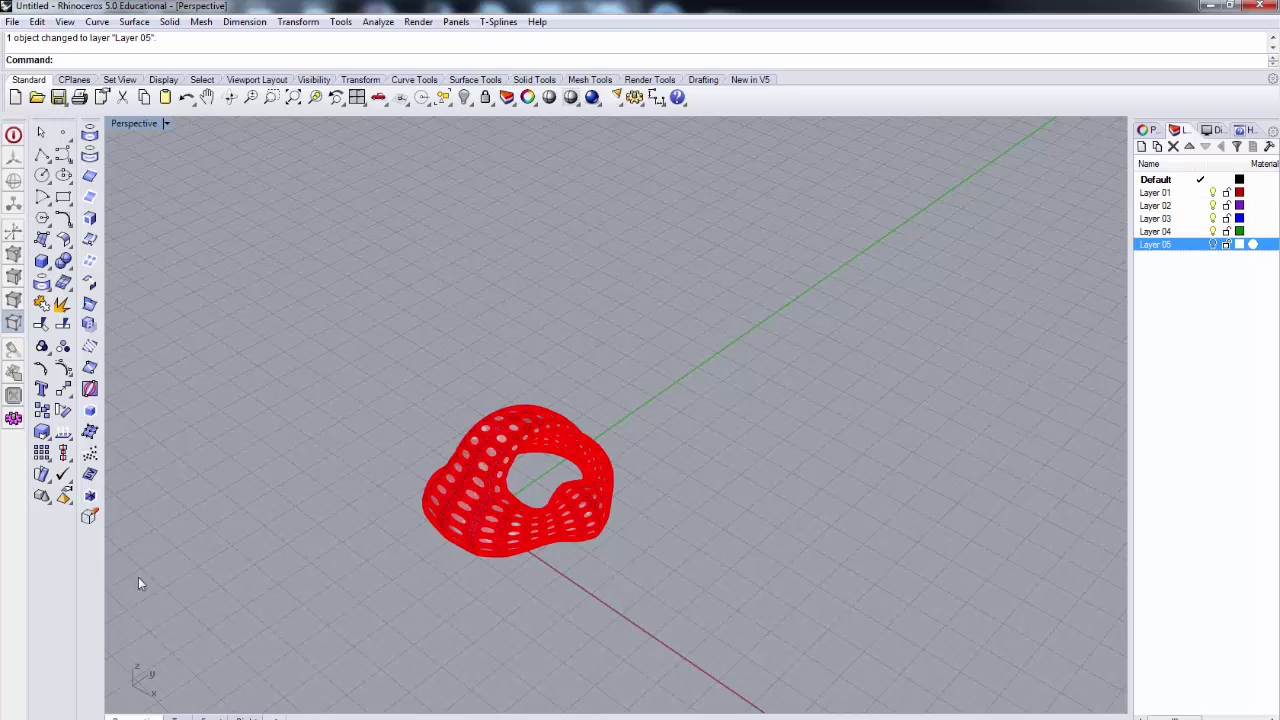
- Export the selected red toroid meshes to the mods folder as toroid in binary STL format, with open objects included
{"action": "scroll", "coordinate": [506, 563], "scroll_direction": "up", "scroll_amount": 5}
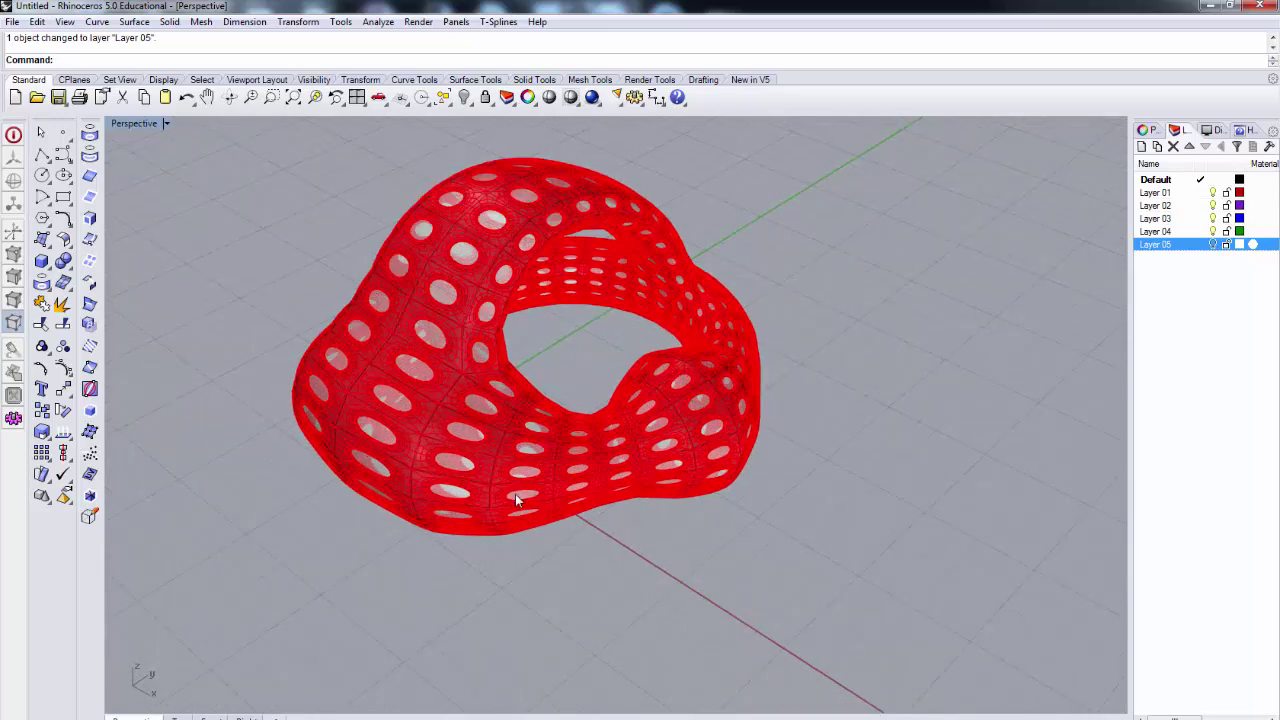
{"action": "left_click_drag", "start_coordinate": [506, 483], "coordinate": [641, 540]}
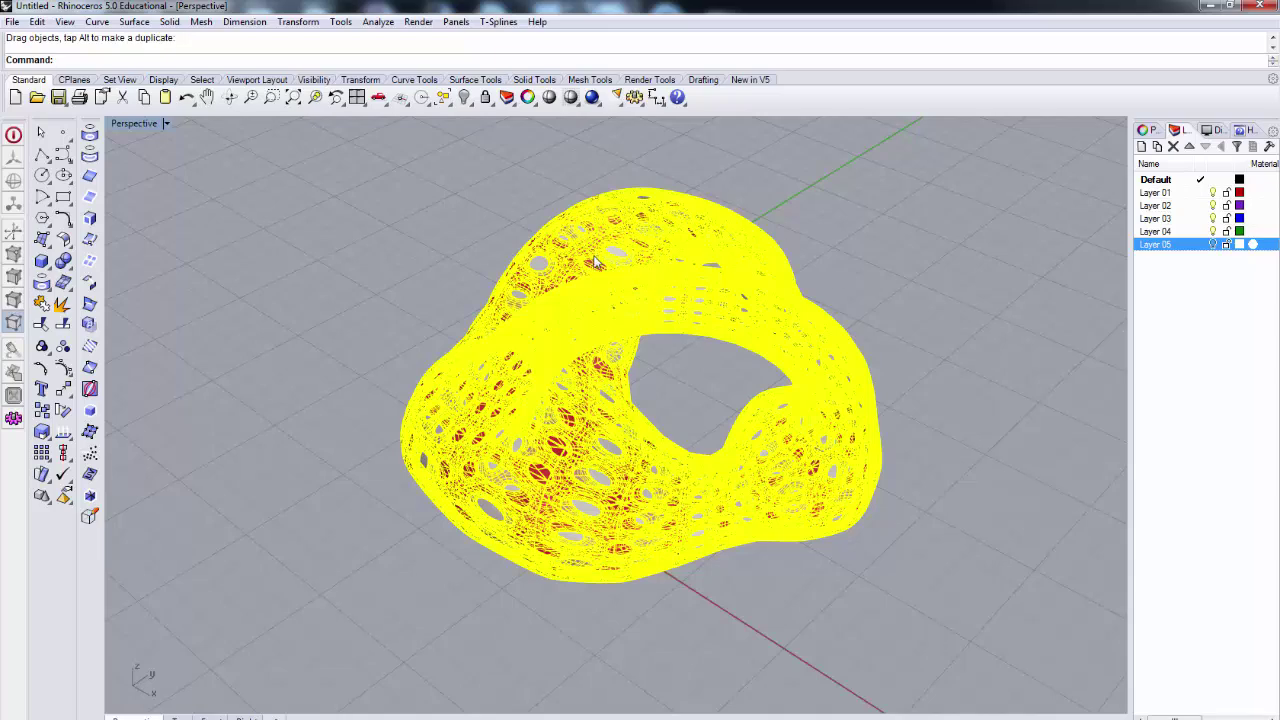
{"action": "left_click", "coordinate": [11, 21]}
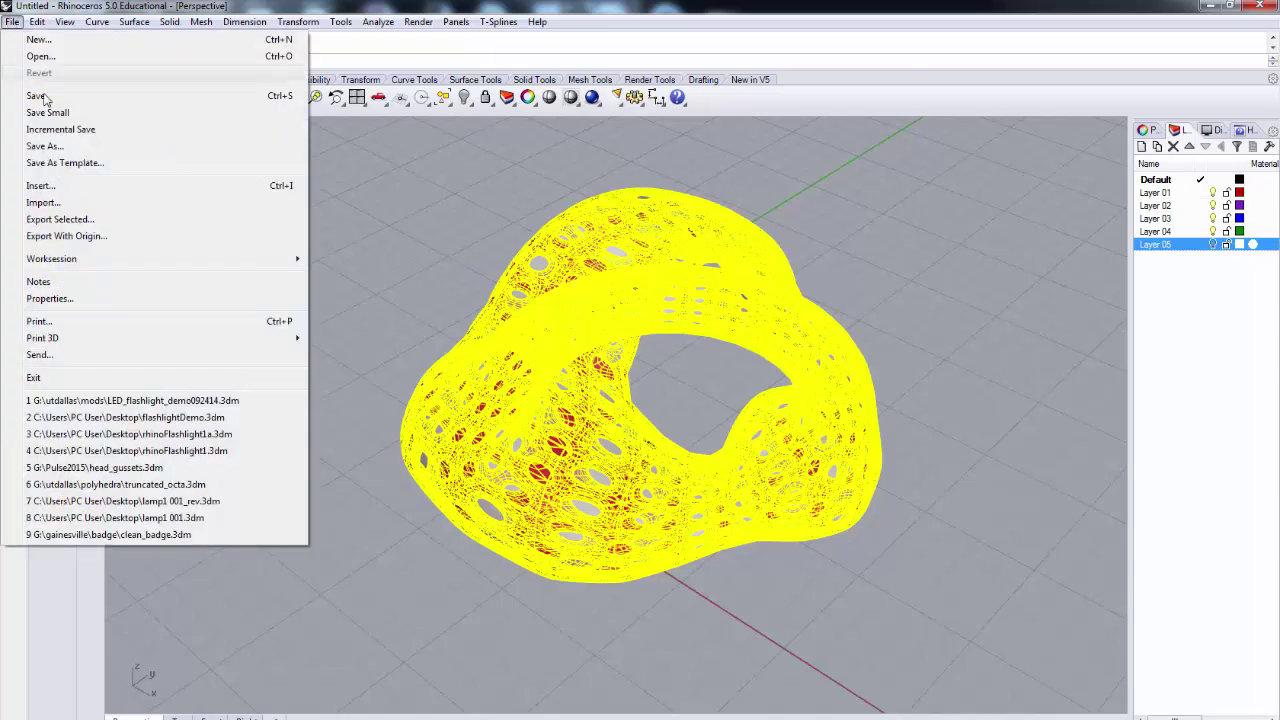
{"action": "left_click", "coordinate": [67, 224]}
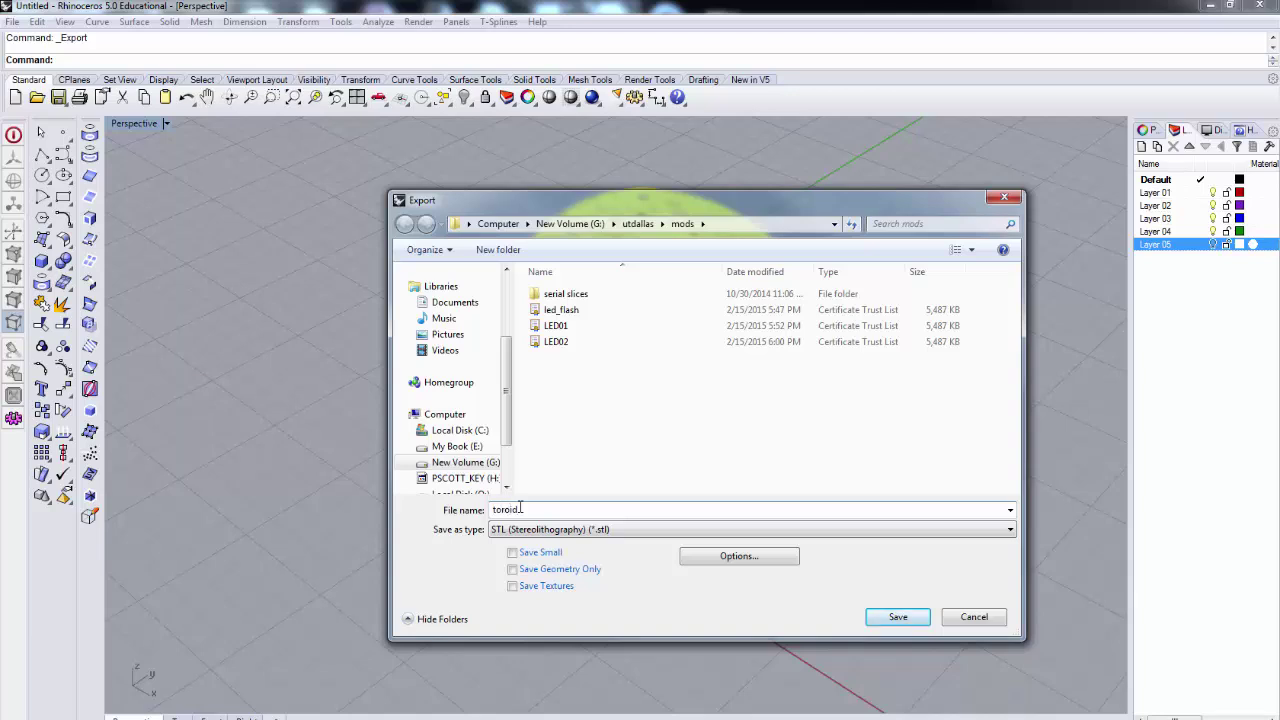
{"action": "left_click", "coordinate": [894, 618]}
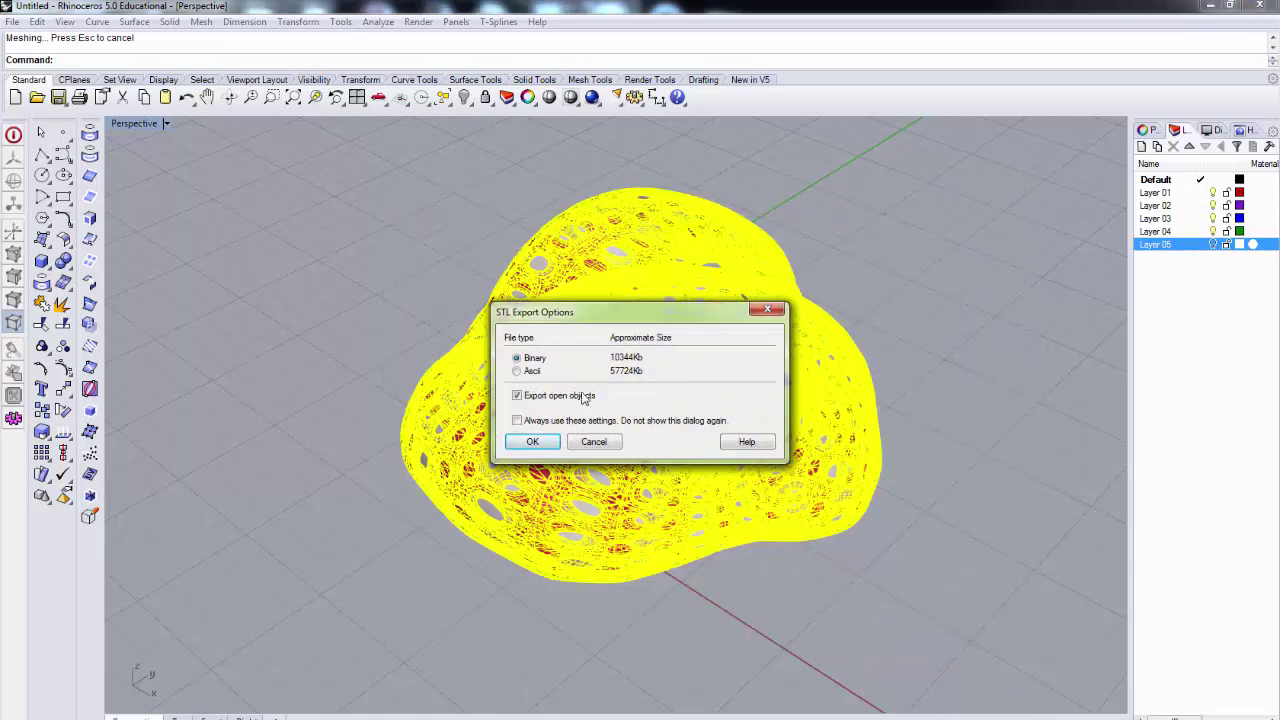
{"action": "left_click", "coordinate": [533, 442]}
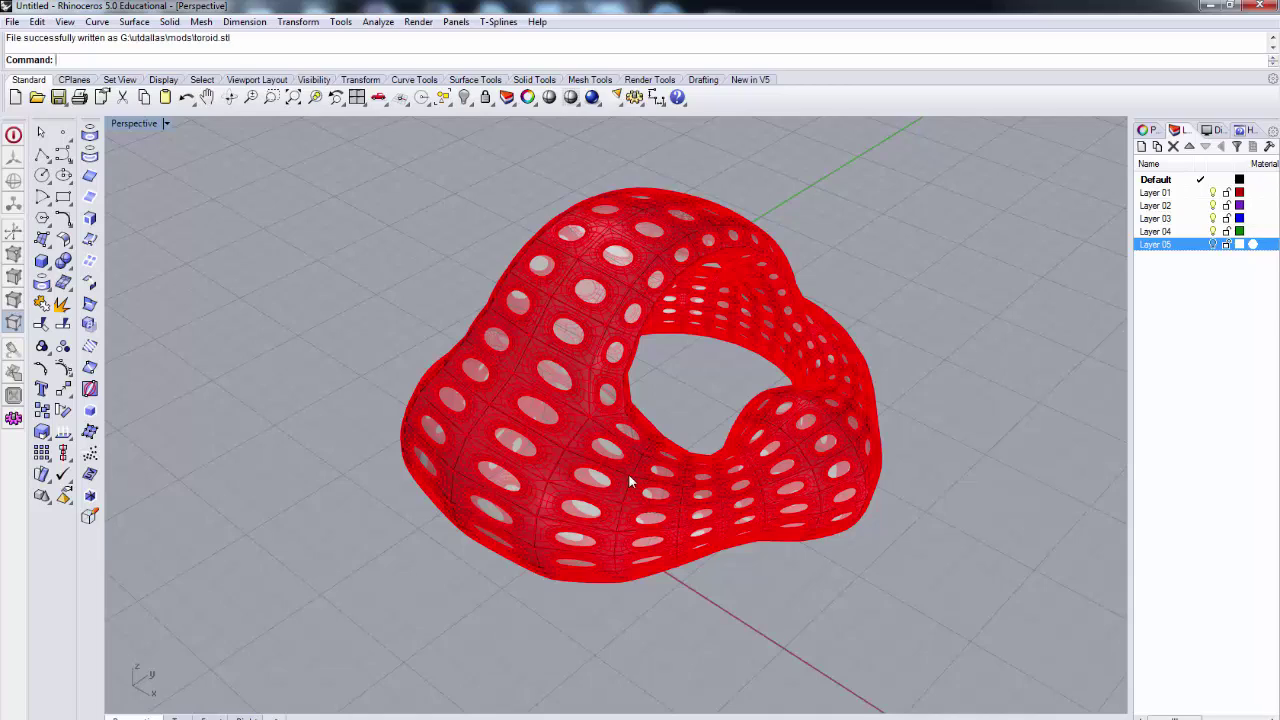
- Import the toroid STL file in inches with a 22.5-degree weld angle and split disjoint meshes, and move it beside the red original
{"action": "right_click_drag", "start_coordinate": [630, 482], "coordinate": [709, 510]}
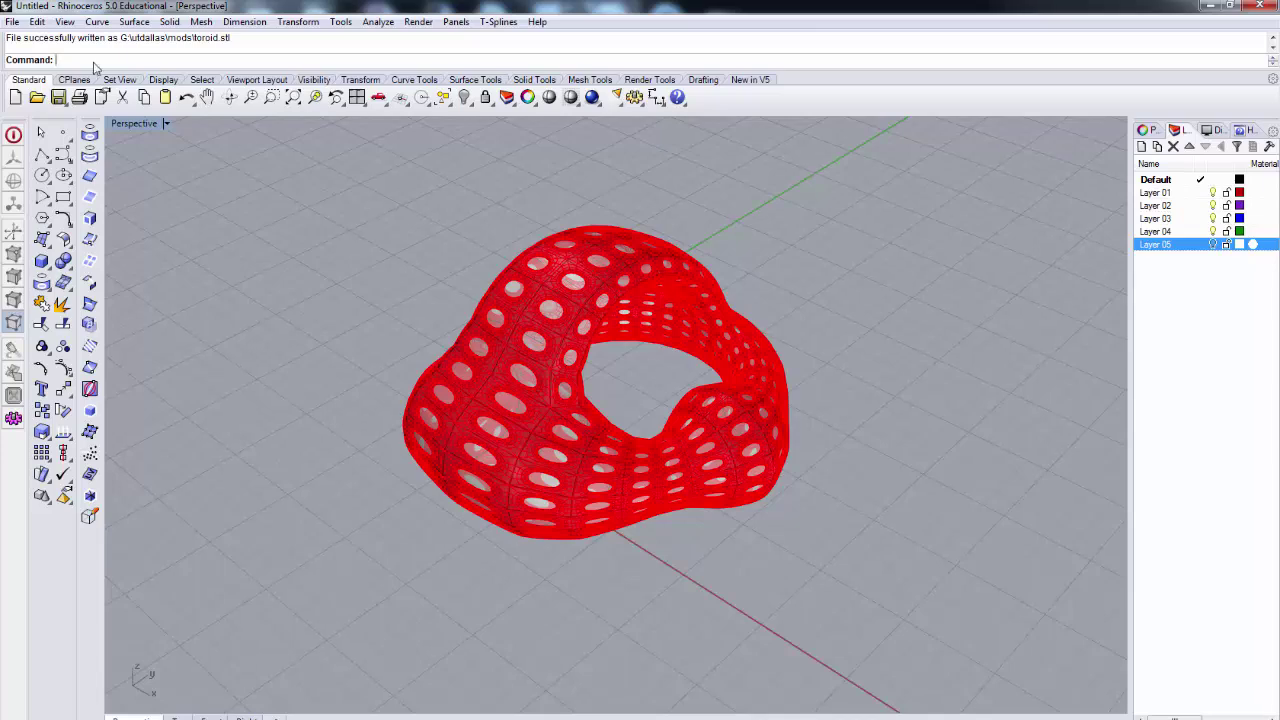
{"action": "left_click", "coordinate": [12, 21]}
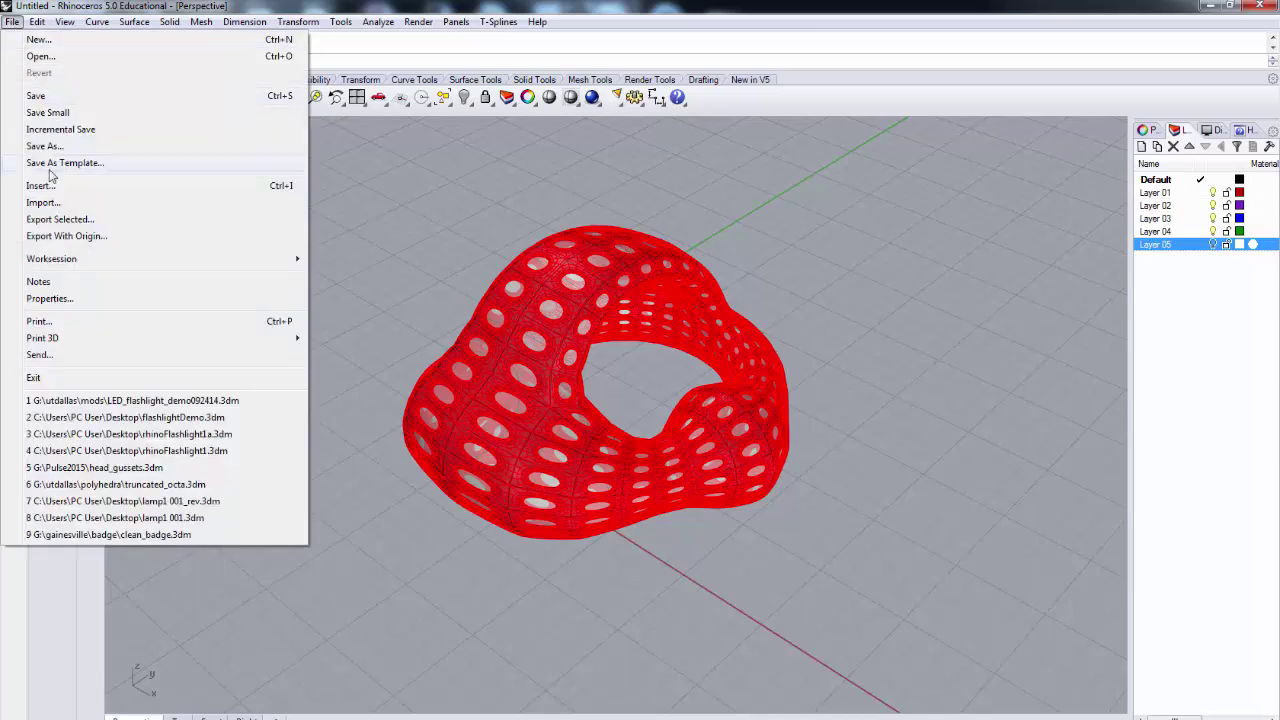
{"action": "left_click", "coordinate": [42, 203]}
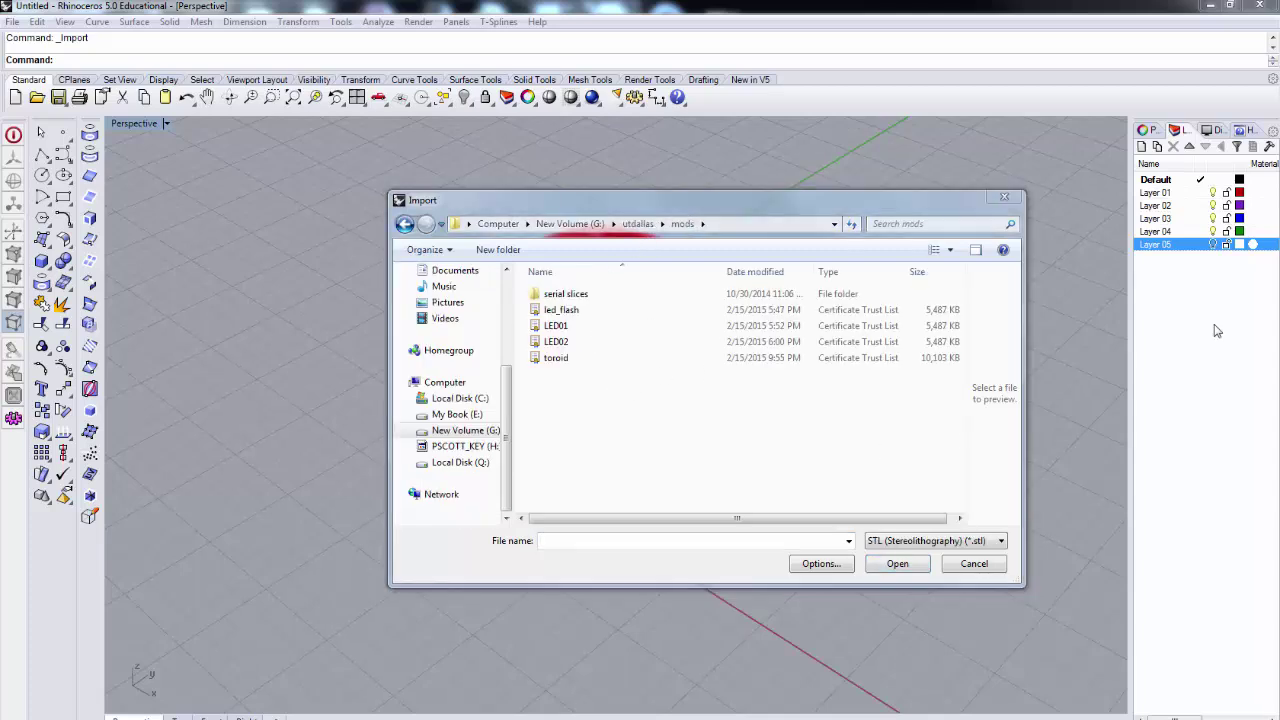
{"action": "left_click", "coordinate": [556, 364]}
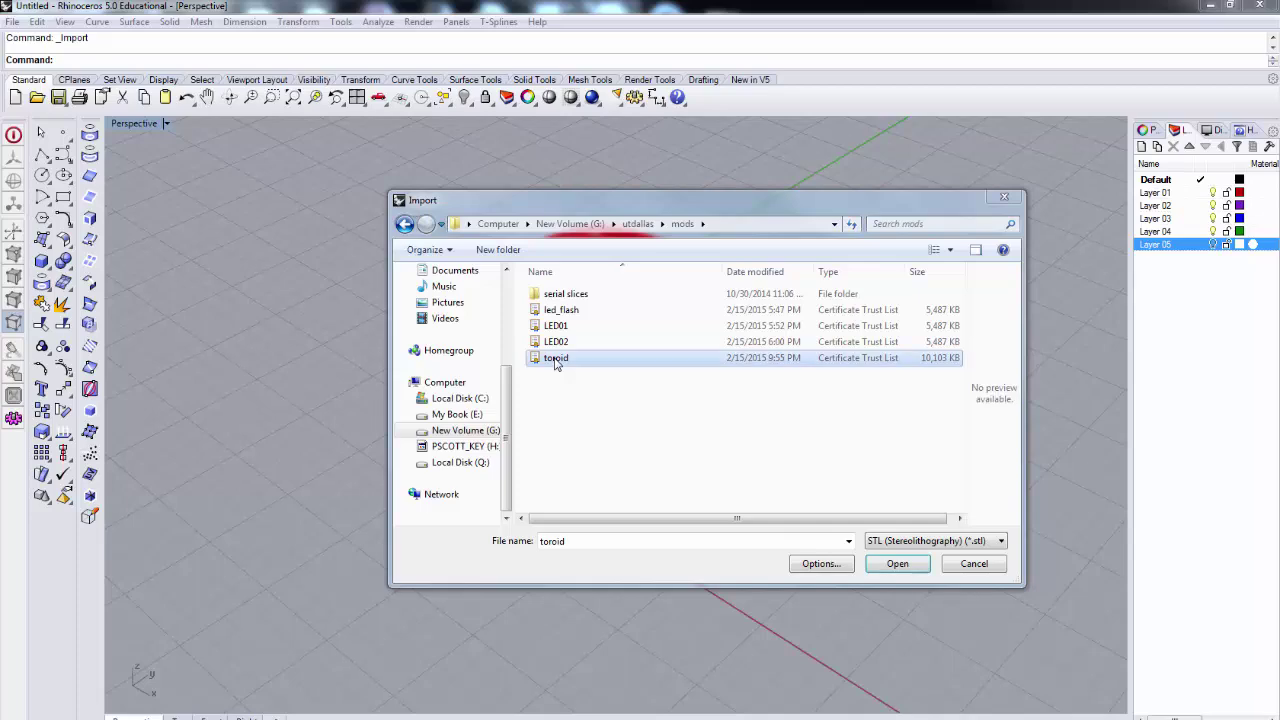
{"action": "double_click", "coordinate": [556, 364]}
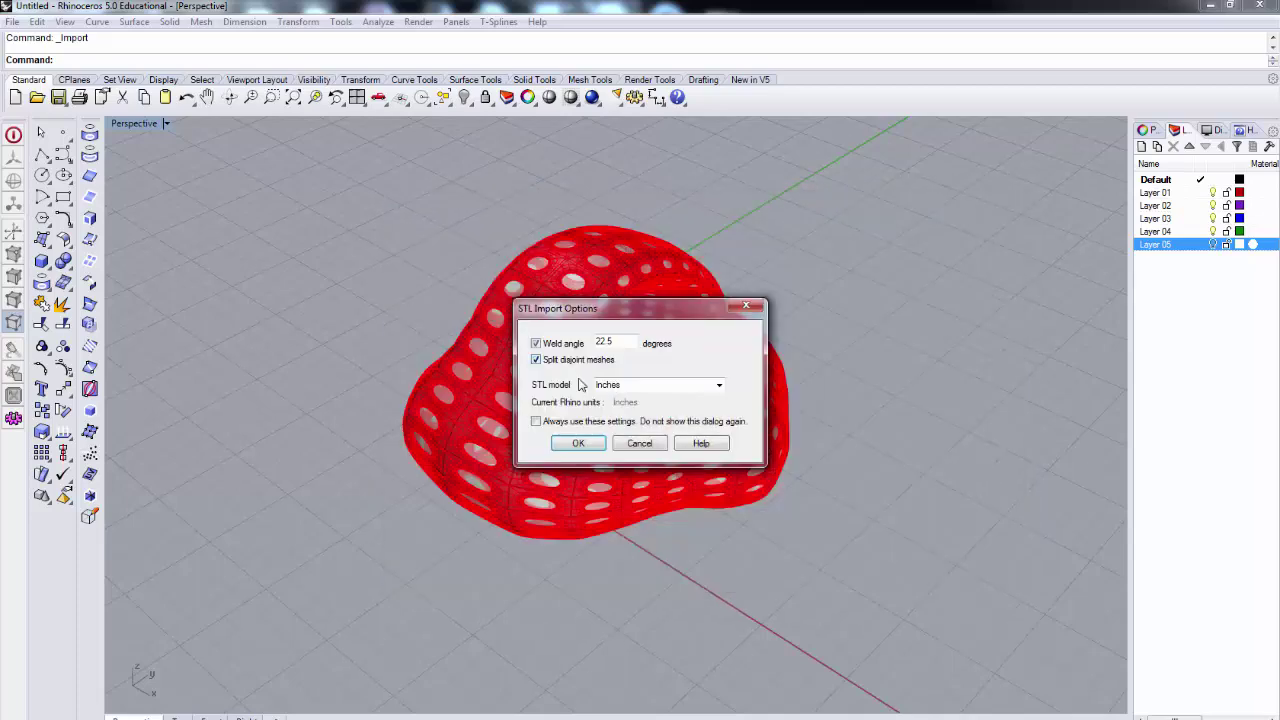
{"action": "left_click", "coordinate": [582, 445]}
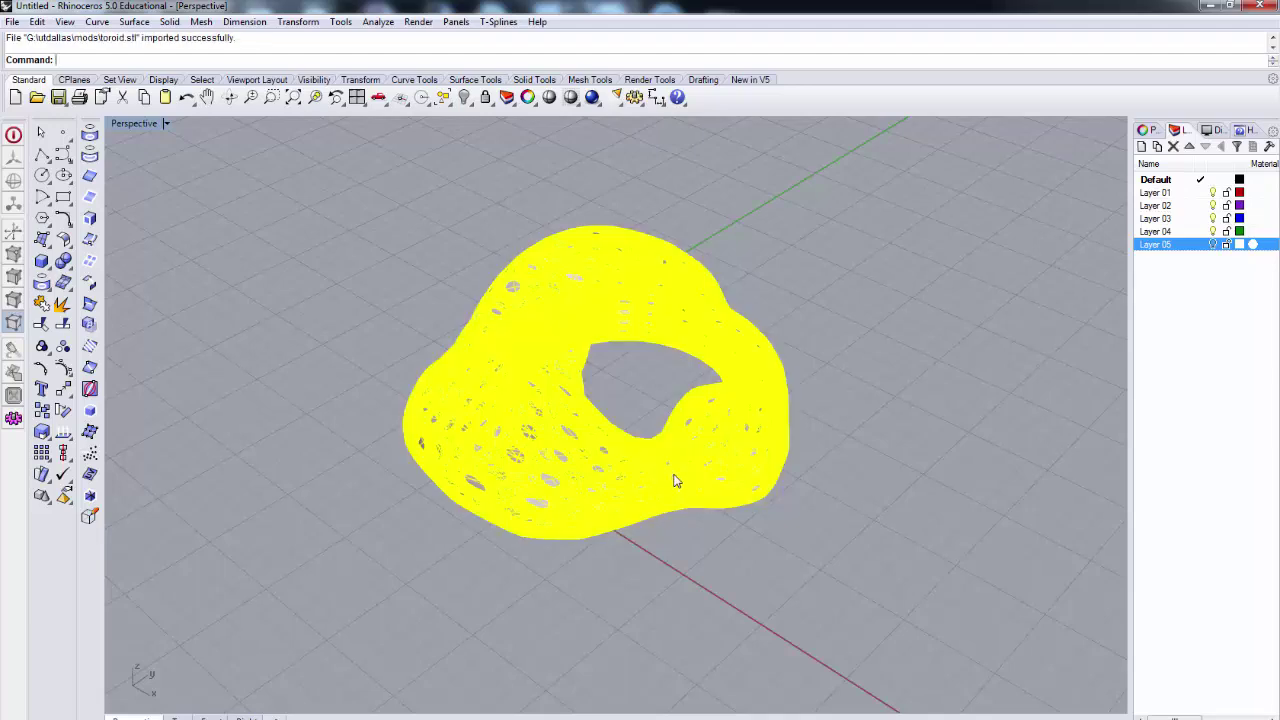
{"action": "left_click_drag", "start_coordinate": [675, 474], "coordinate": [1043, 690]}
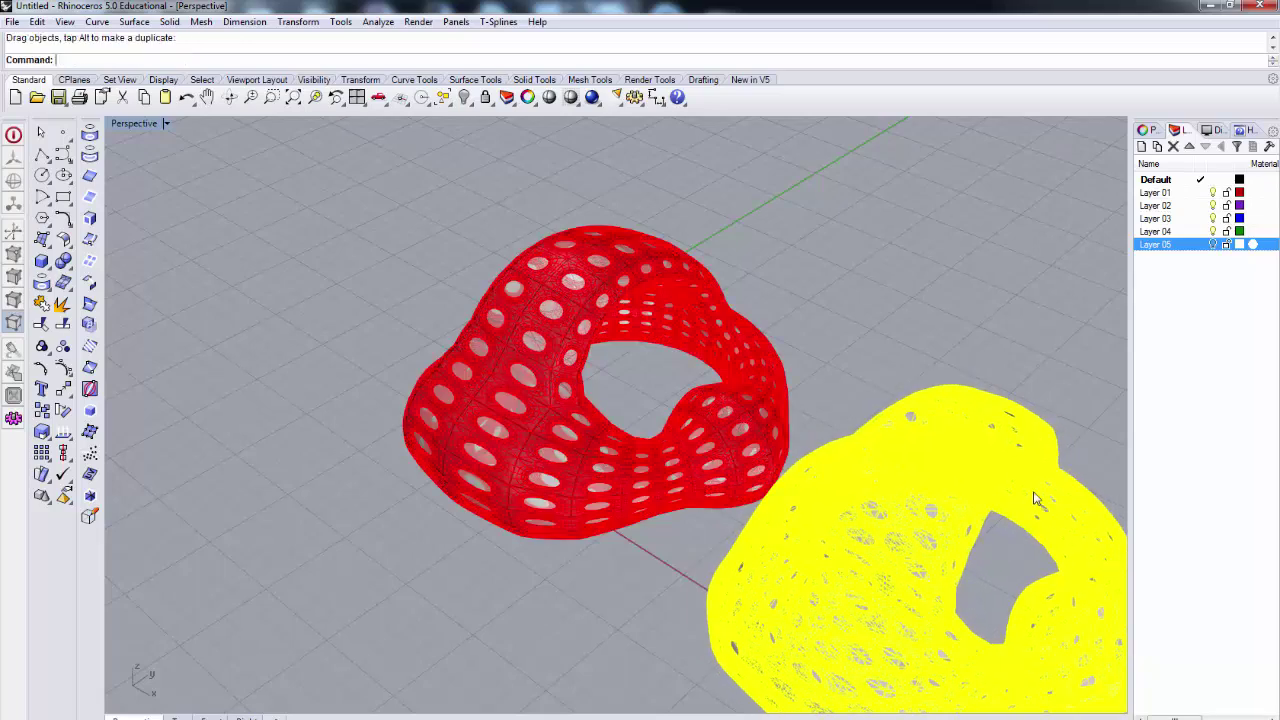
{"action": "key", "text": "Escape"}
- Examine the mesh structure around the holes of the red original and the imported STL copy, comparing both models up close
{"action": "key", "text": "ctrl+a"}
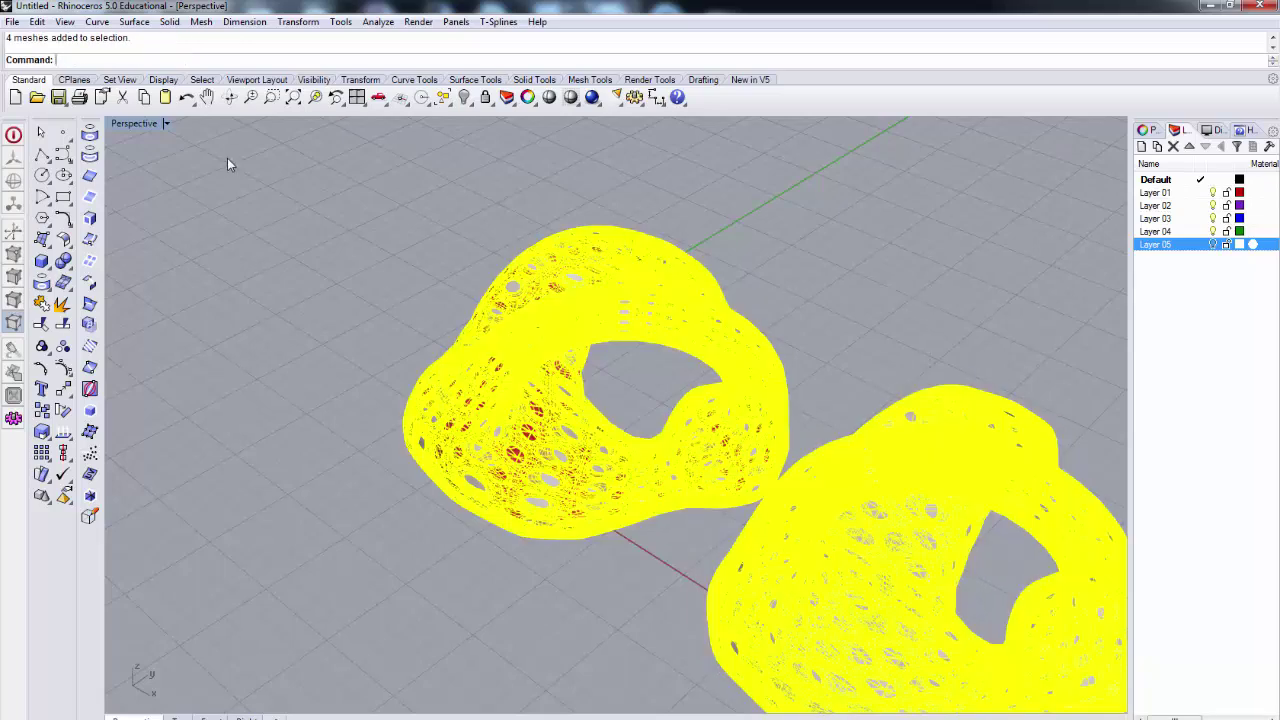
{"action": "left_click", "coordinate": [310, 103]}
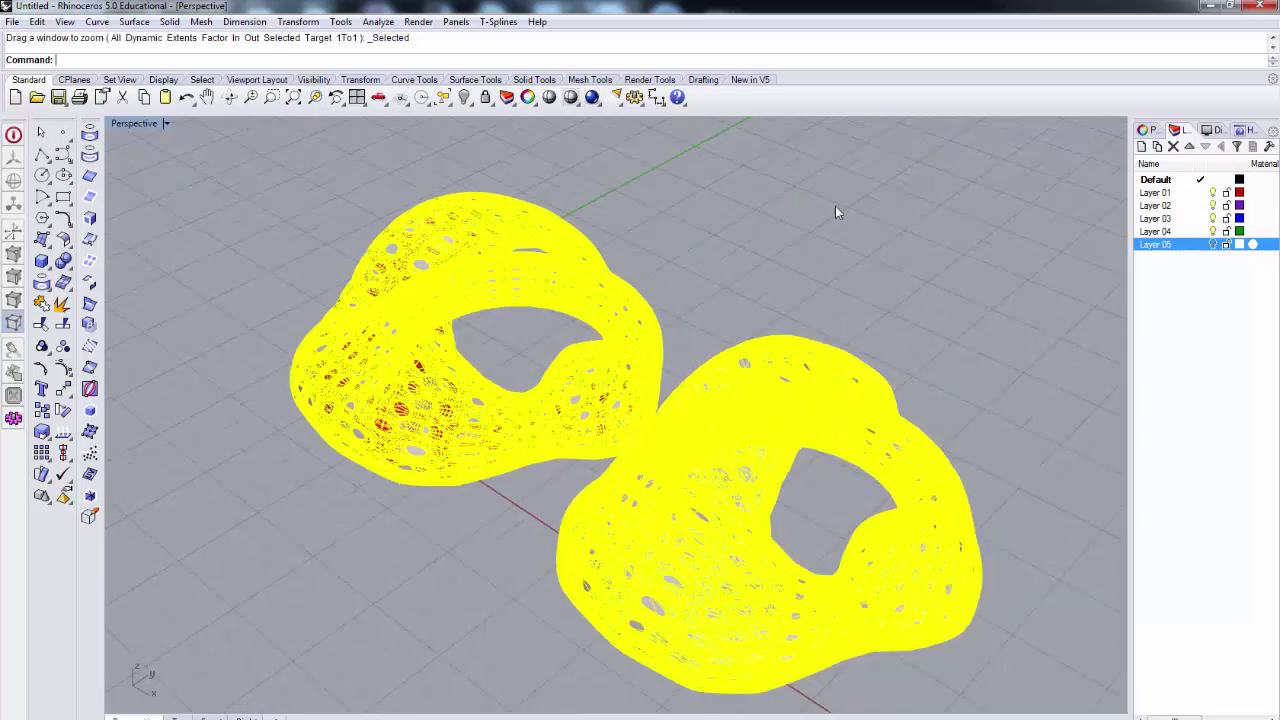
{"action": "key", "text": "Escape"}
{"action": "right_click_drag", "start_coordinate": [528, 577], "coordinate": [589, 561]}
{"action": "scroll", "coordinate": [490, 519], "scroll_direction": "up", "scroll_amount": 6}
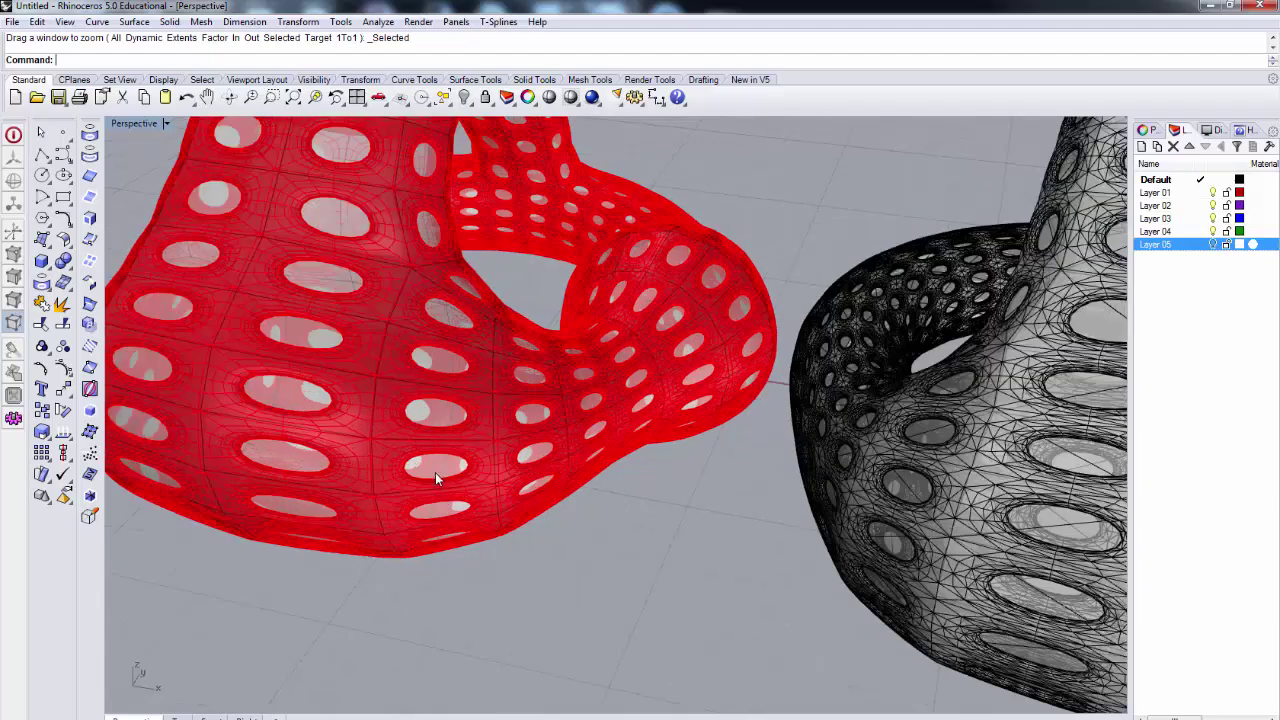
{"action": "scroll", "coordinate": [434, 471], "scroll_direction": "down", "scroll_amount": 8}
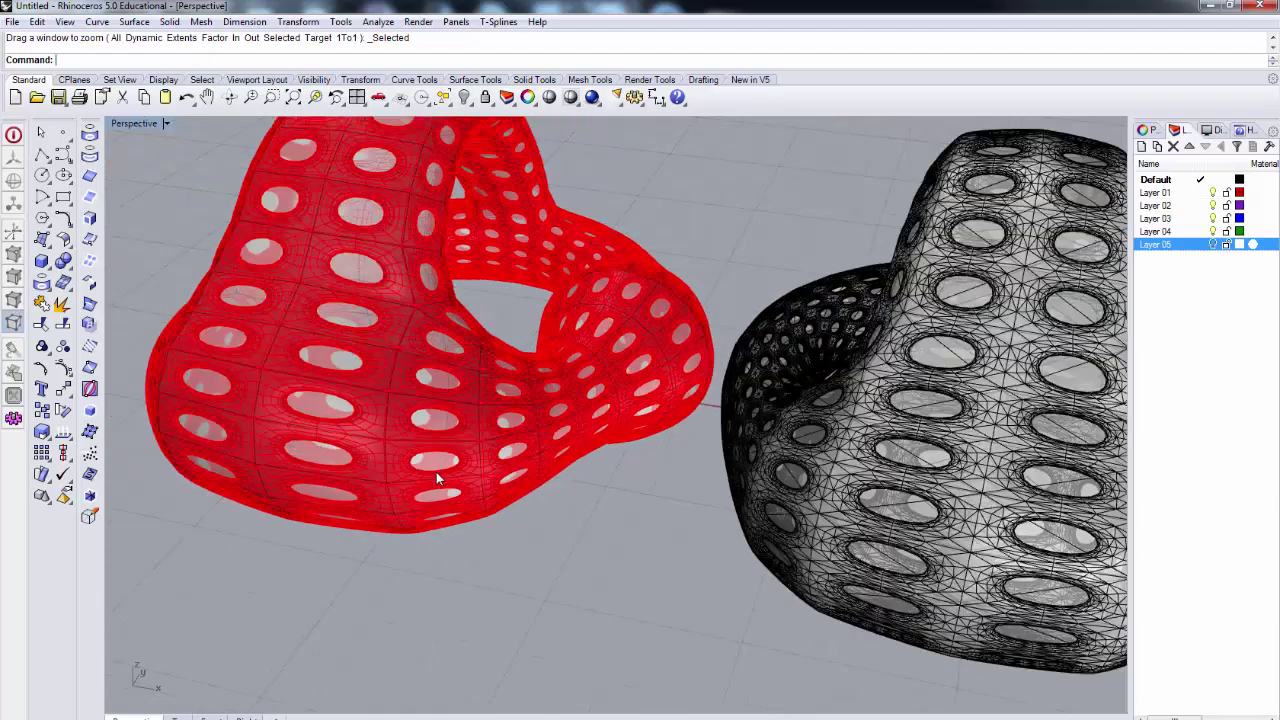
{"action": "scroll", "coordinate": [928, 585], "scroll_direction": "up", "scroll_amount": 5}
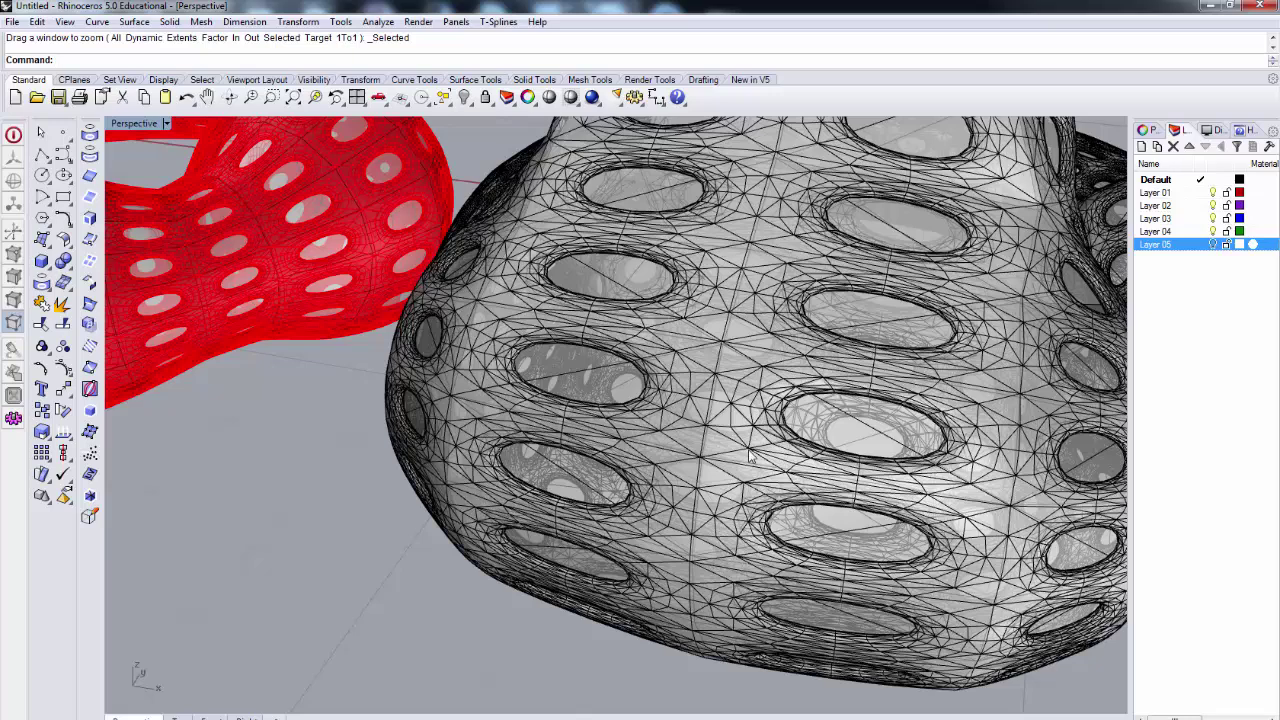
{"action": "scroll", "coordinate": [760, 462], "scroll_direction": "down", "scroll_amount": 5}
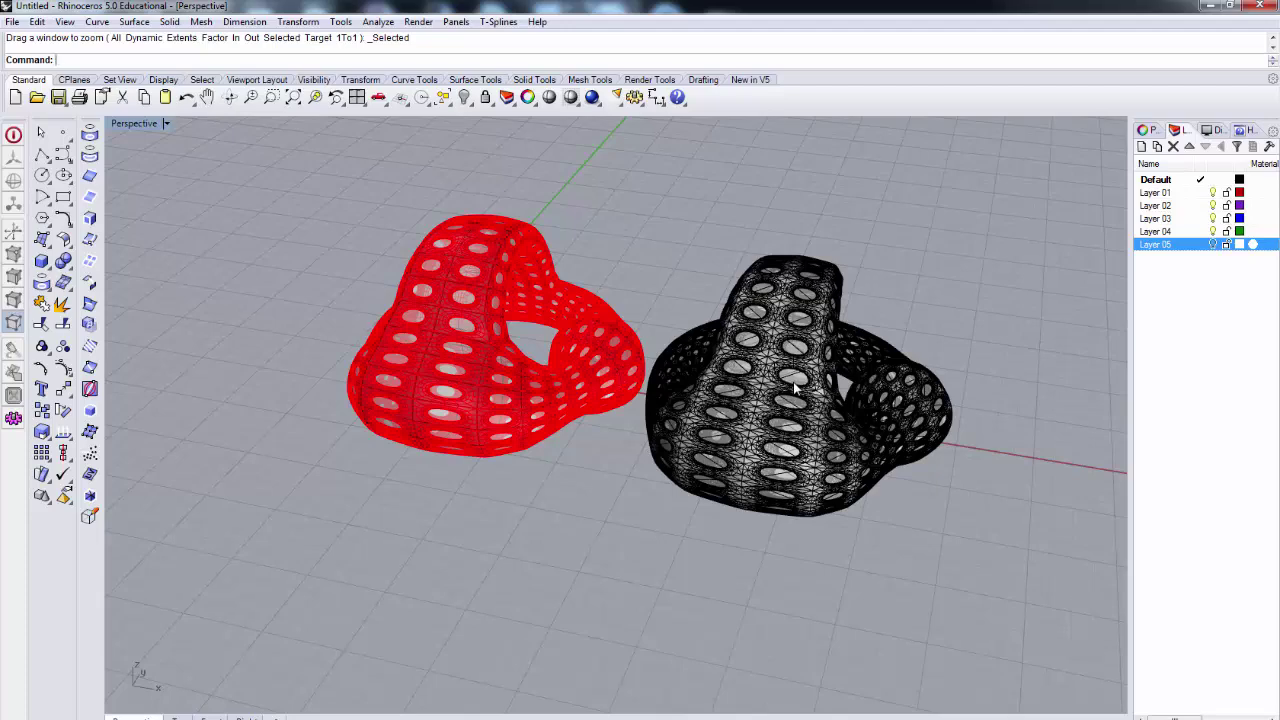
{"action": "mouse_move", "coordinate": [793, 382]}
{"action": "right_mouse_down"}
{"action": "mouse_move", "coordinate": [820, 330]}
{"action": "mouse_move", "coordinate": [790, 382]}
{"action": "right_mouse_up"}
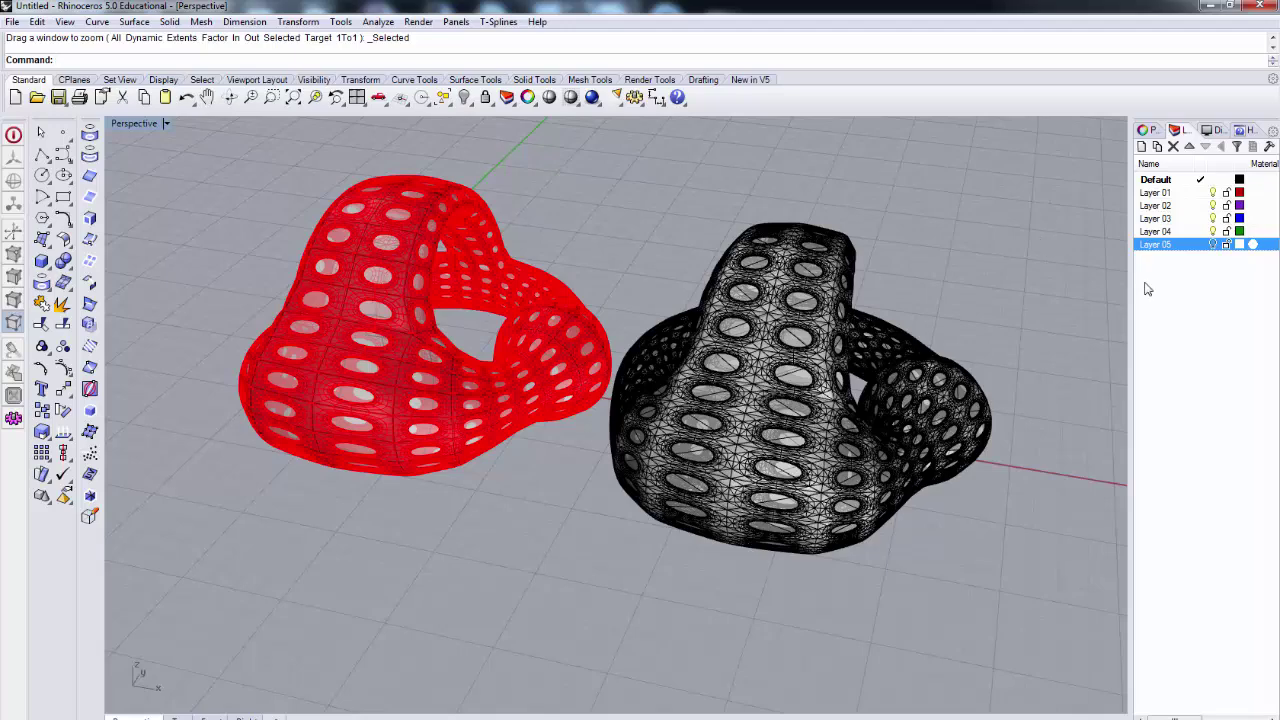
- Import the toroid_model STL file from the Class_videos STL folder in inches, with a 22.5-degree weld angle and split disjoint meshes
{"action": "key", "text": "ctrl+i"}
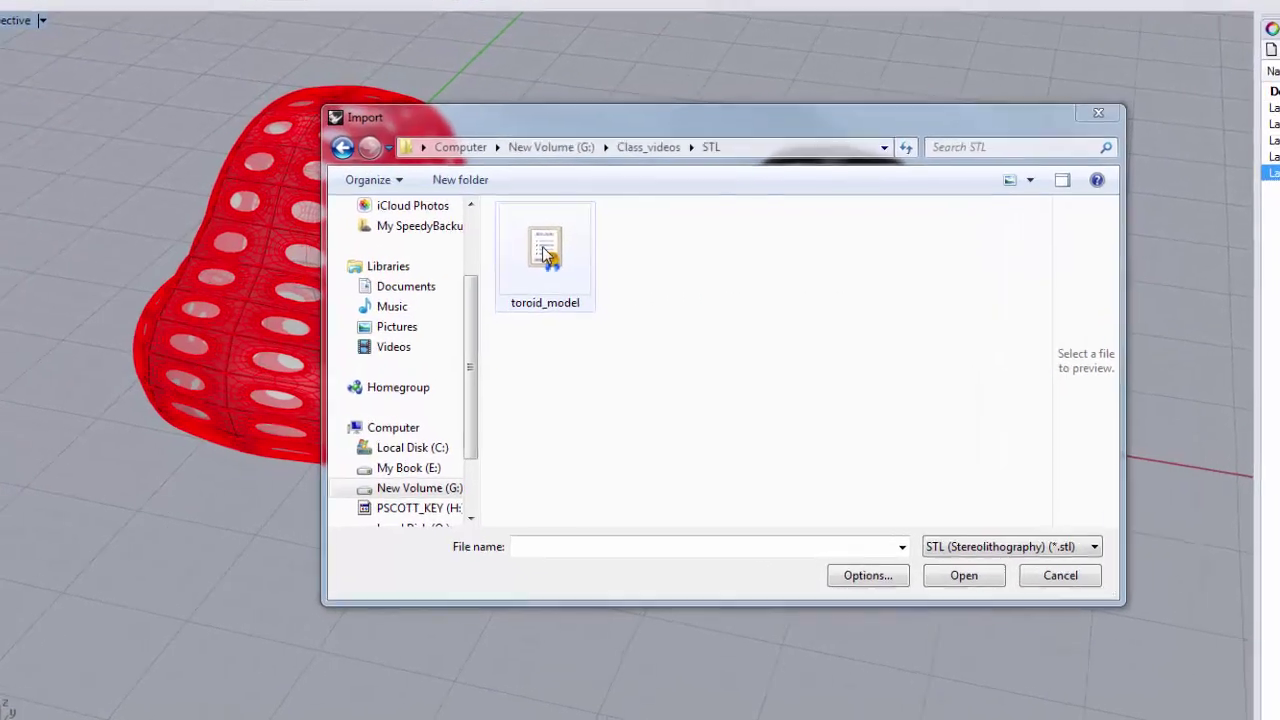
{"action": "double_click", "coordinate": [558, 306]}
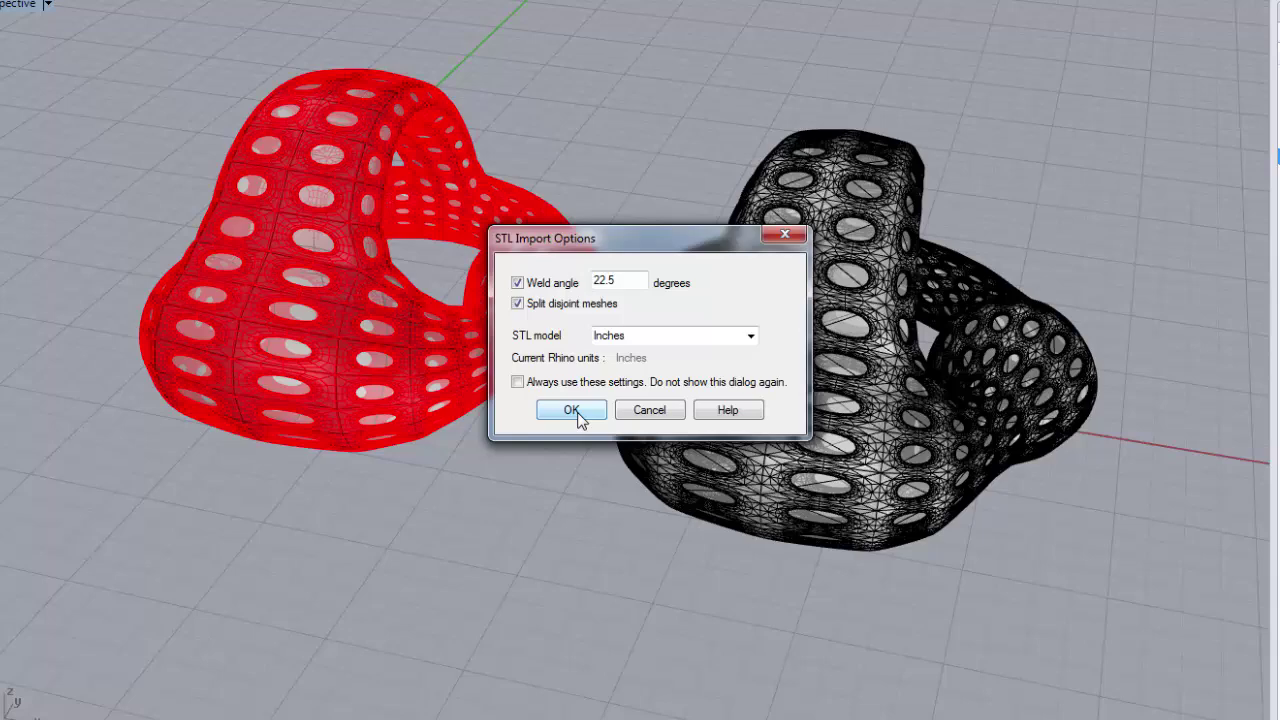
{"action": "left_click", "coordinate": [574, 411]}
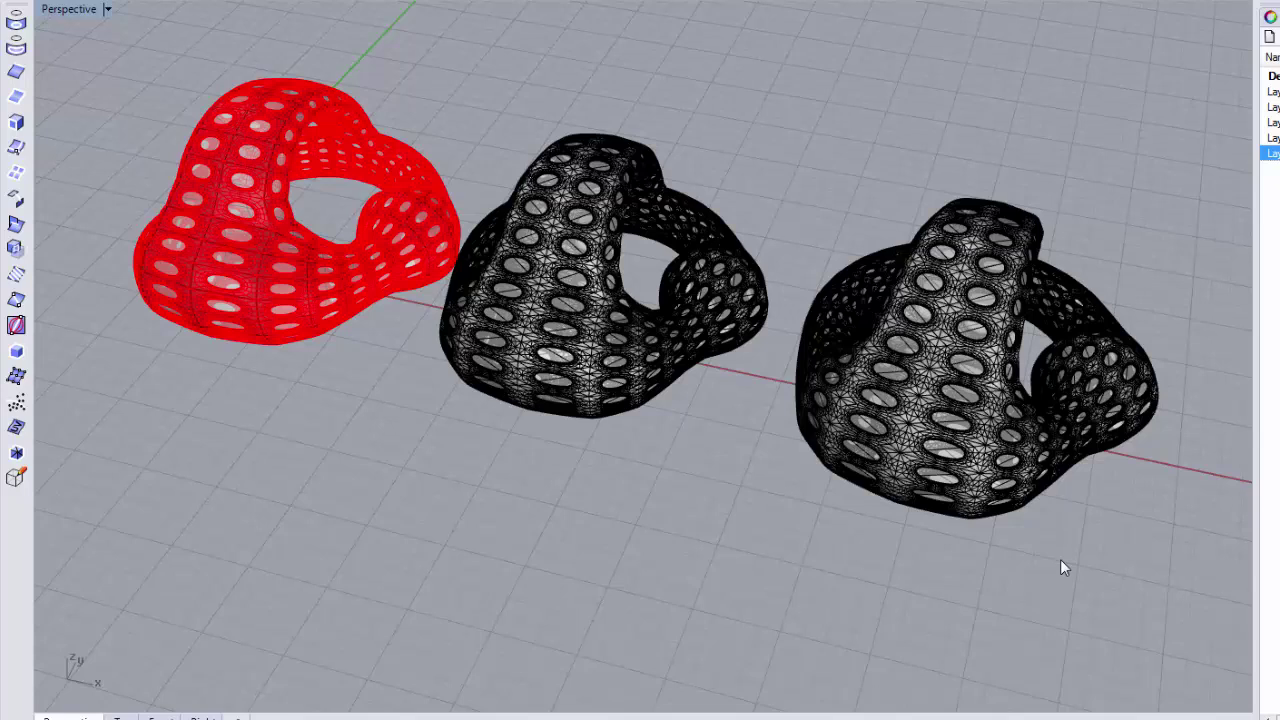
- Compare the triangulation of the newly imported toroid_model mesh with the earlier imported toroid mesh
{"action": "left_click", "coordinate": [932, 454]}
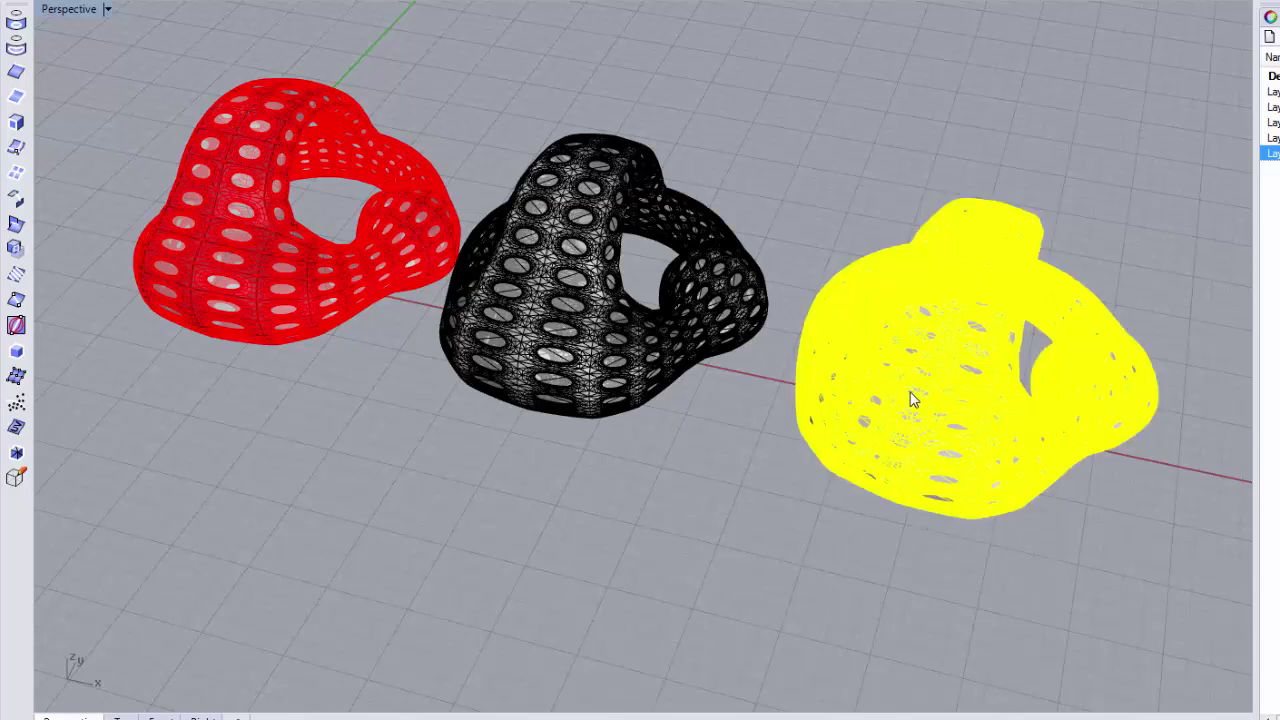
{"action": "left_click", "coordinate": [890, 586]}
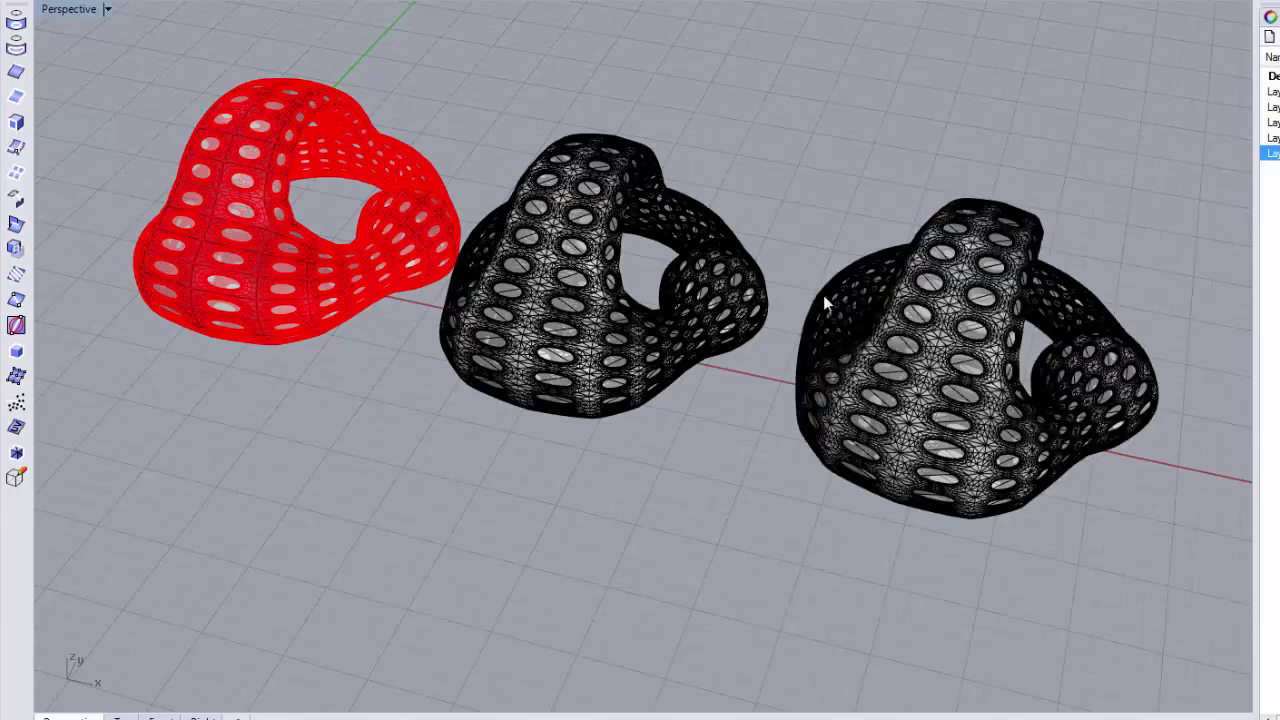
{"action": "scroll", "coordinate": [878, 378], "scroll_direction": "up", "scroll_amount": 5}
{"action": "scroll", "coordinate": [878, 378], "scroll_direction": "down", "scroll_amount": 2}
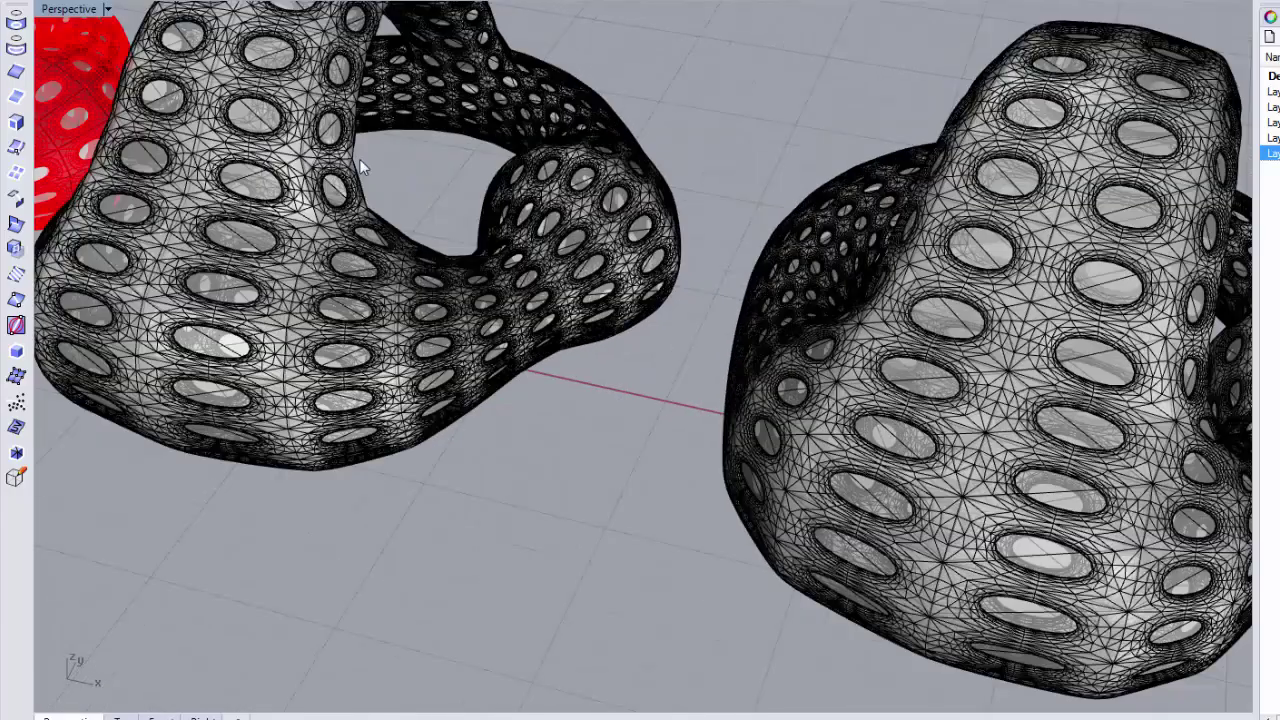
{"action": "scroll", "coordinate": [380, 160], "scroll_direction": "down", "scroll_amount": 3}
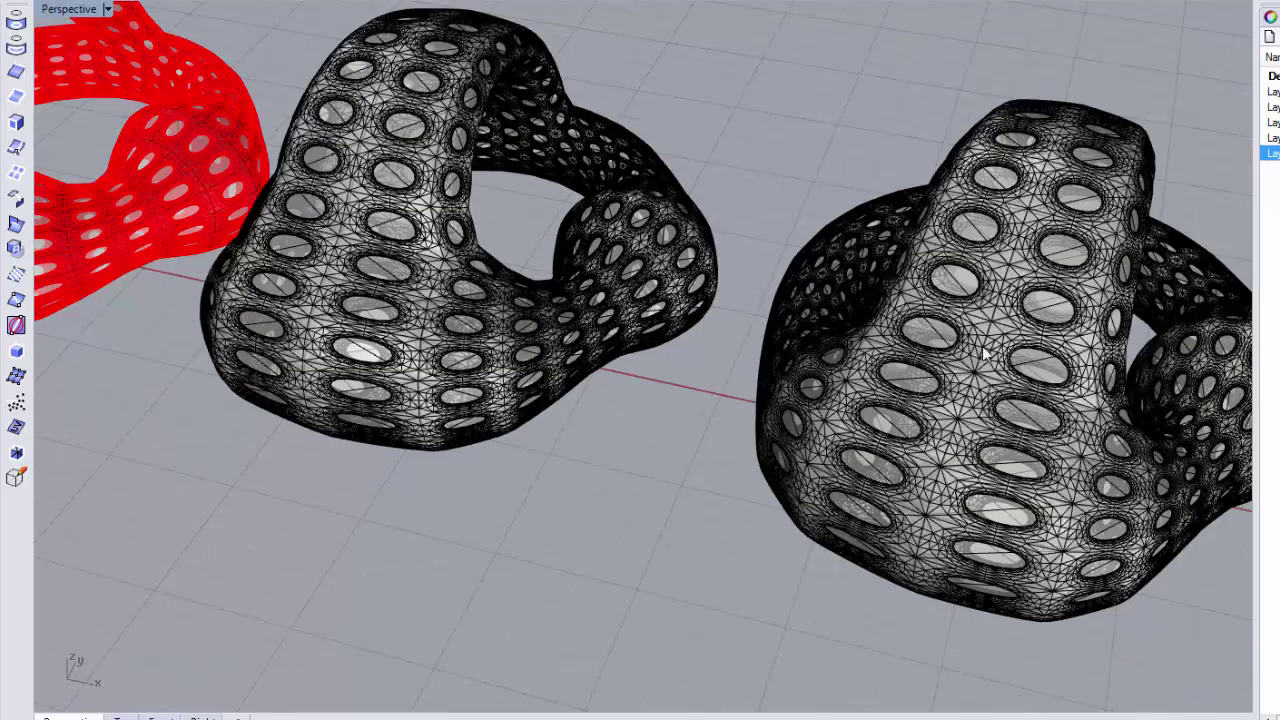
{"action": "scroll", "coordinate": [990, 355], "scroll_direction": "down", "scroll_amount": 3}
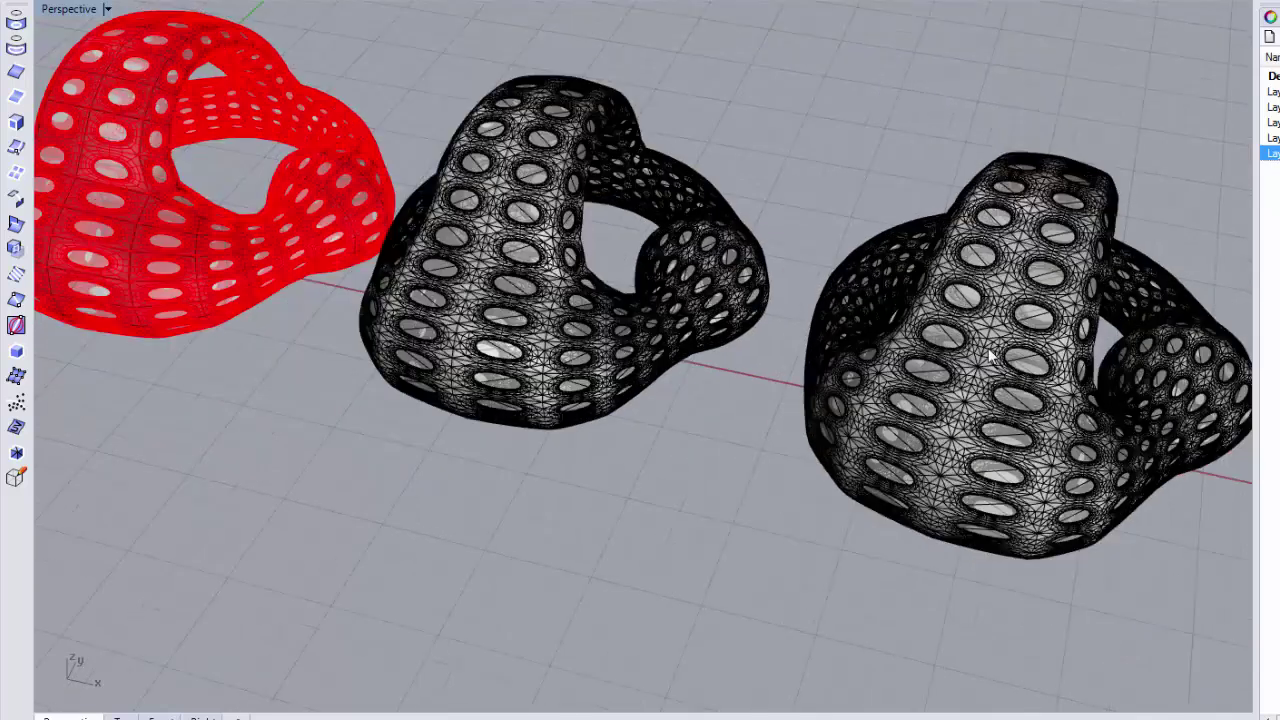